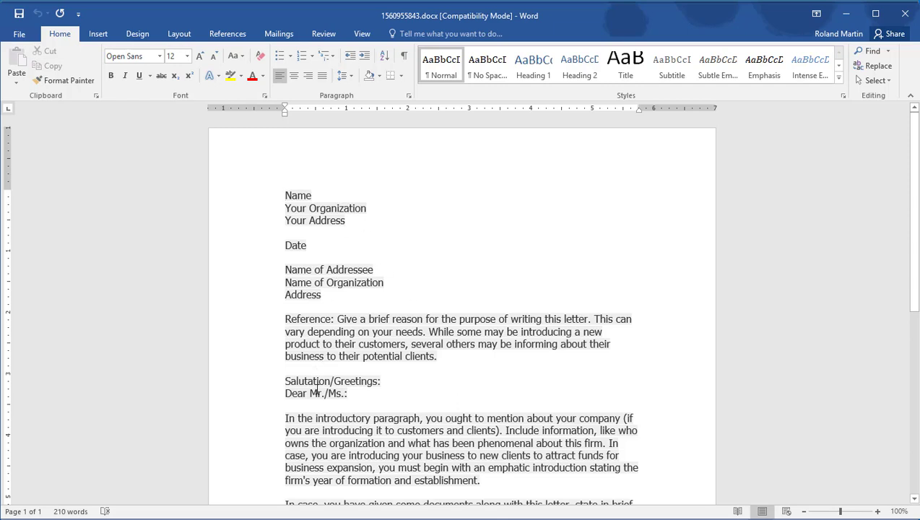
{"action": "scroll", "coordinate": [318, 392], "scroll_direction": "down", "scroll_amount": 9}
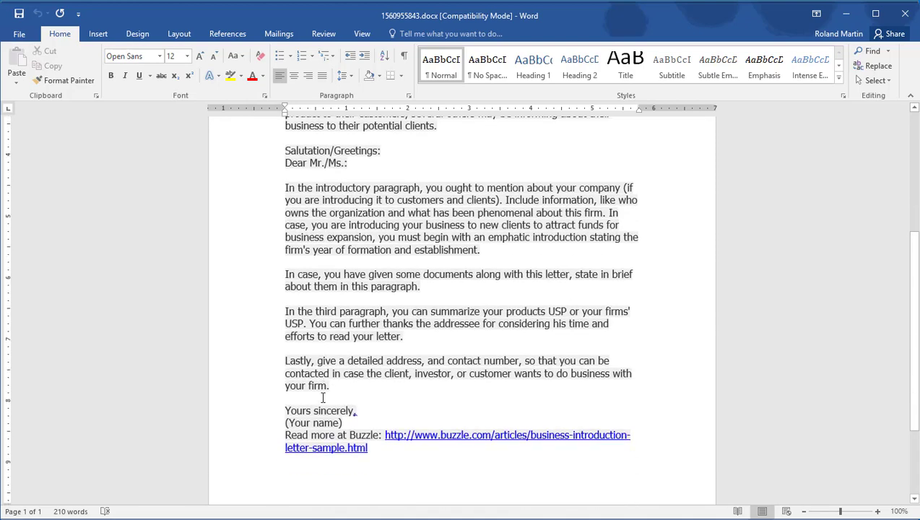
{"action": "scroll", "coordinate": [322, 397], "scroll_direction": "down", "scroll_amount": 1}
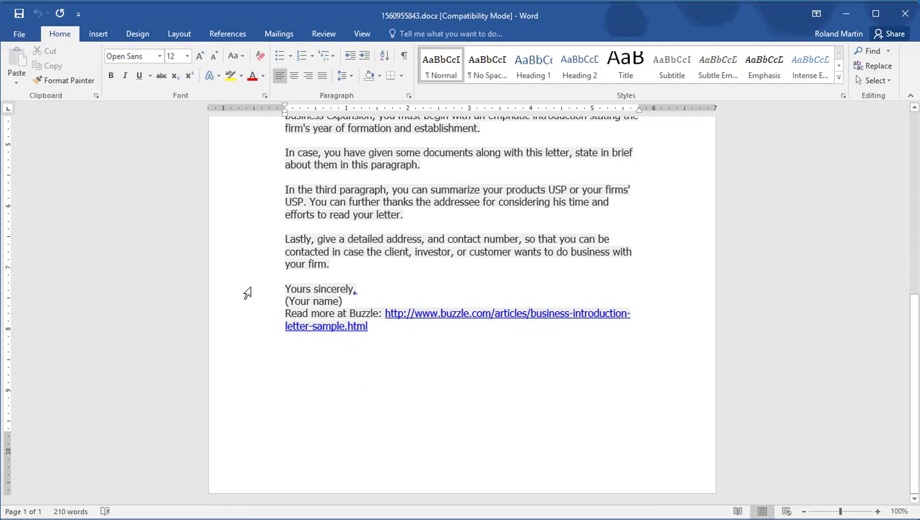
{"action": "scroll", "coordinate": [246, 292], "scroll_direction": "up", "scroll_amount": 10}
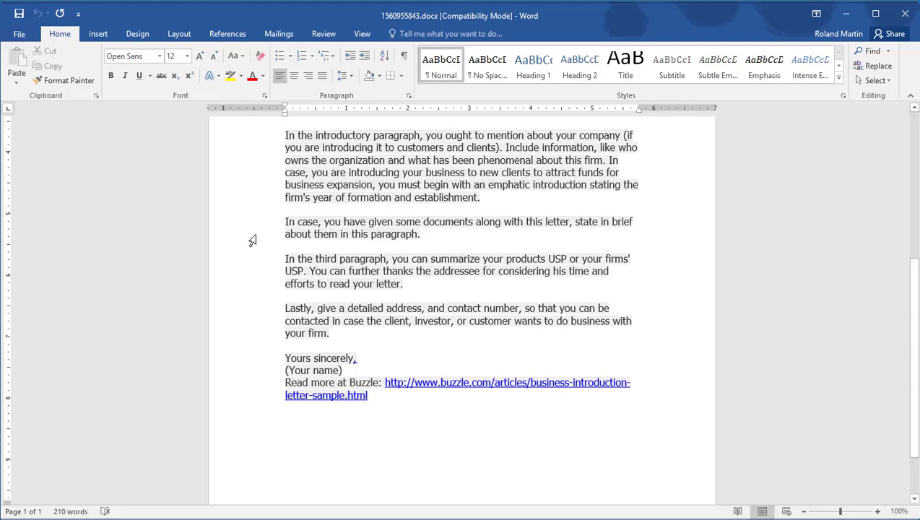
{"action": "scroll", "coordinate": [246, 249], "scroll_direction": "up", "scroll_amount": 2}
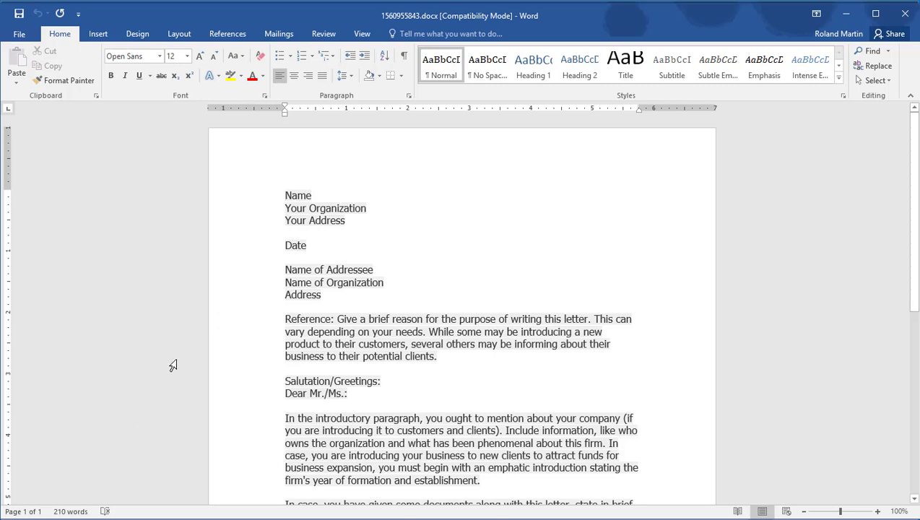
Try the Wide margin preset on the letter and undo the margin change
{"action": "left_click", "coordinate": [178, 34]}
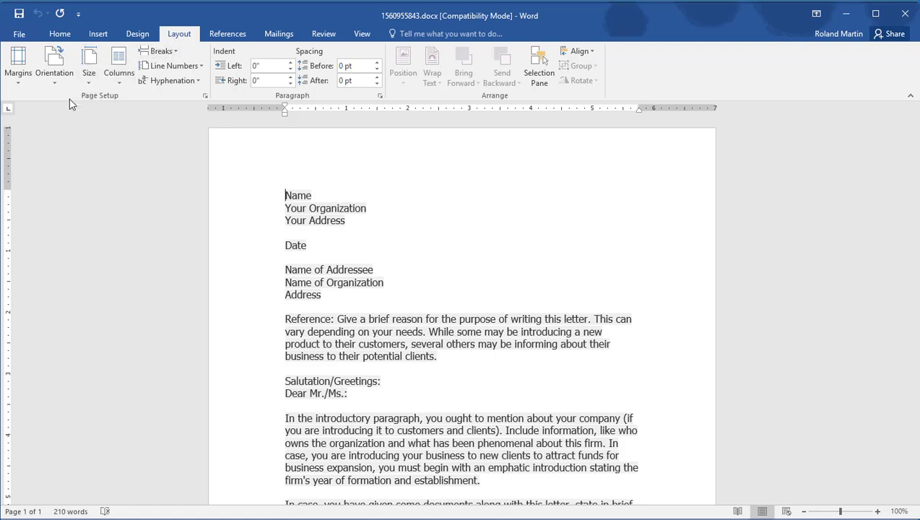
{"action": "left_click", "coordinate": [19, 85]}
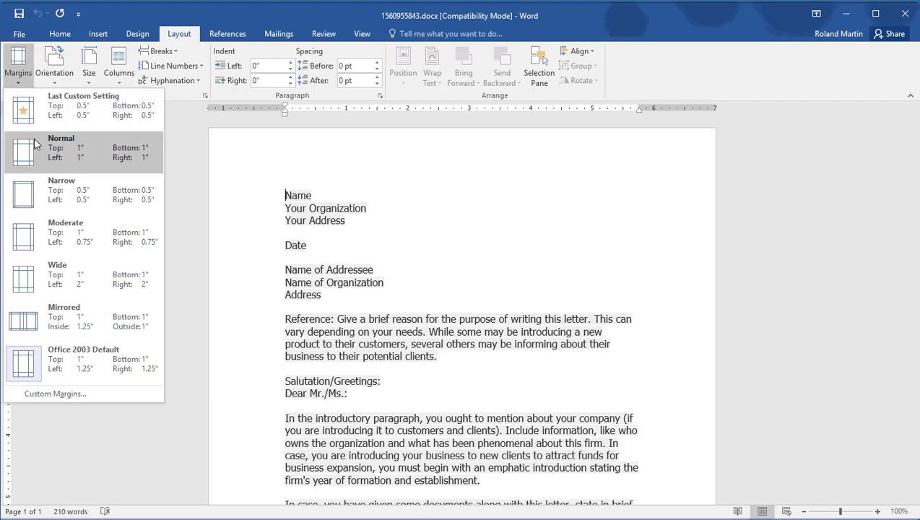
{"action": "left_click", "coordinate": [27, 289]}
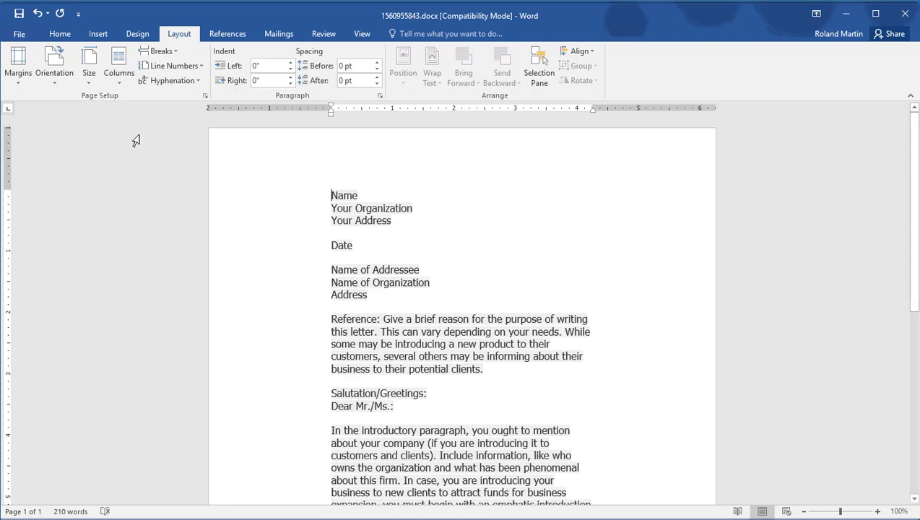
{"action": "left_click", "coordinate": [38, 13]}
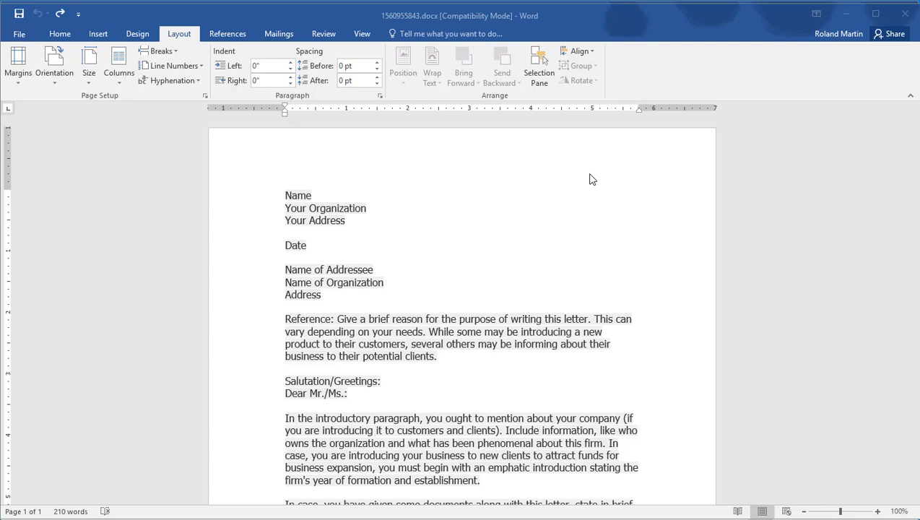
Insert an empty line above the Name line at the start of the letter
{"action": "left_click", "coordinate": [105, 38]}
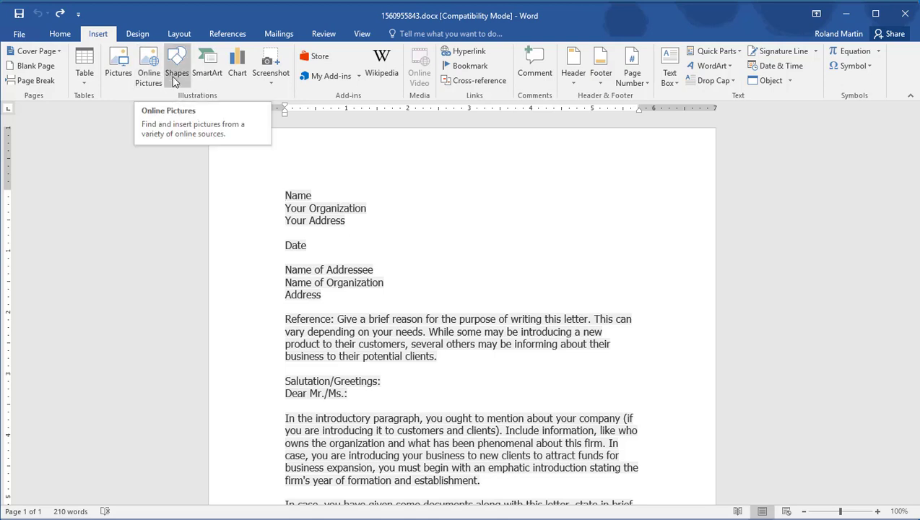
{"action": "left_click", "coordinate": [346, 194]}
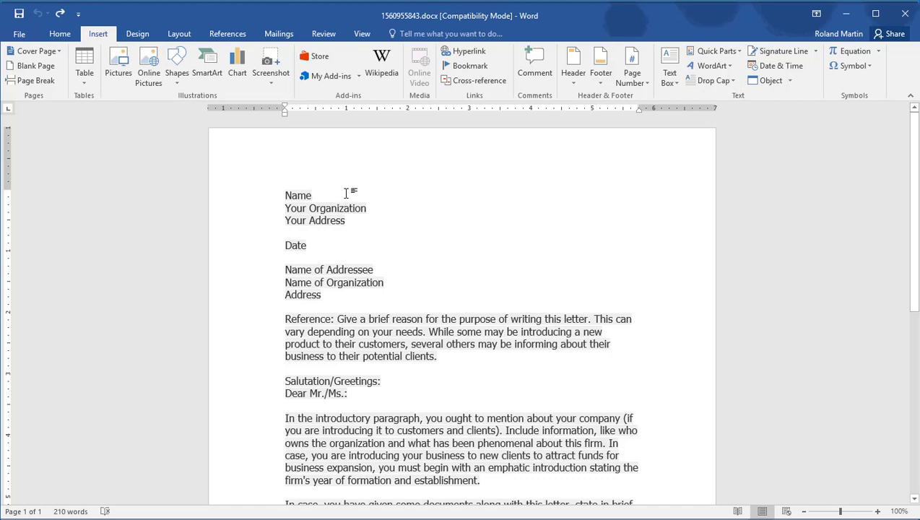
{"action": "left_click", "coordinate": [286, 183]}
{"action": "key", "text": "Return"}
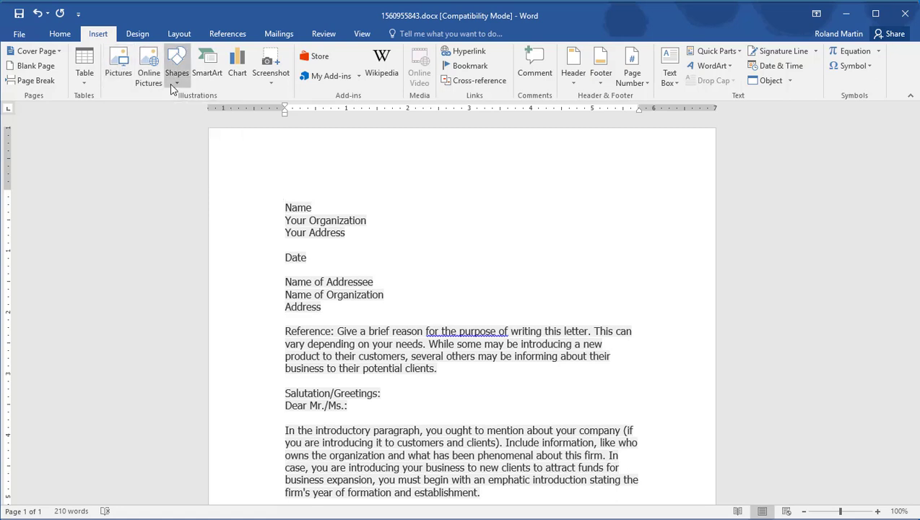
Draw a down ribbon banner about 5.96" wide and 0.39" high at the start of the letter and position it just above the Name line
{"action": "left_click", "coordinate": [176, 76]}
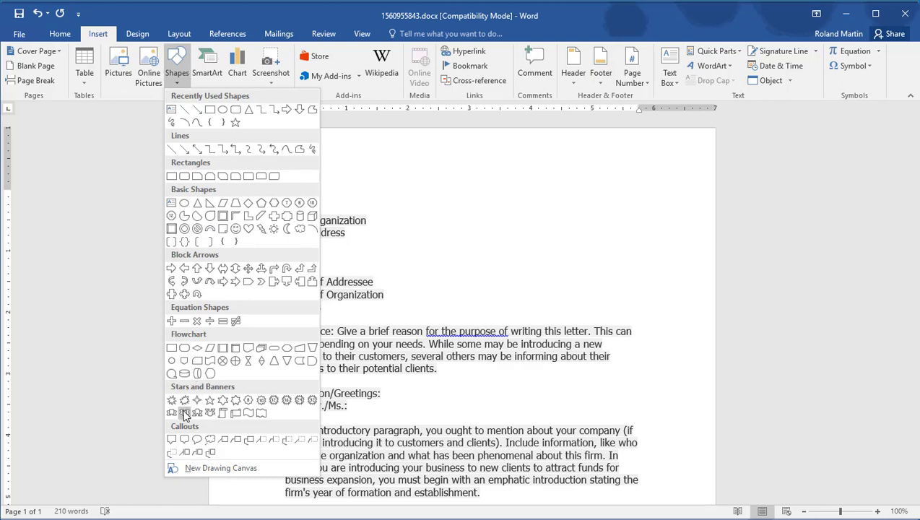
{"action": "left_click", "coordinate": [184, 414]}
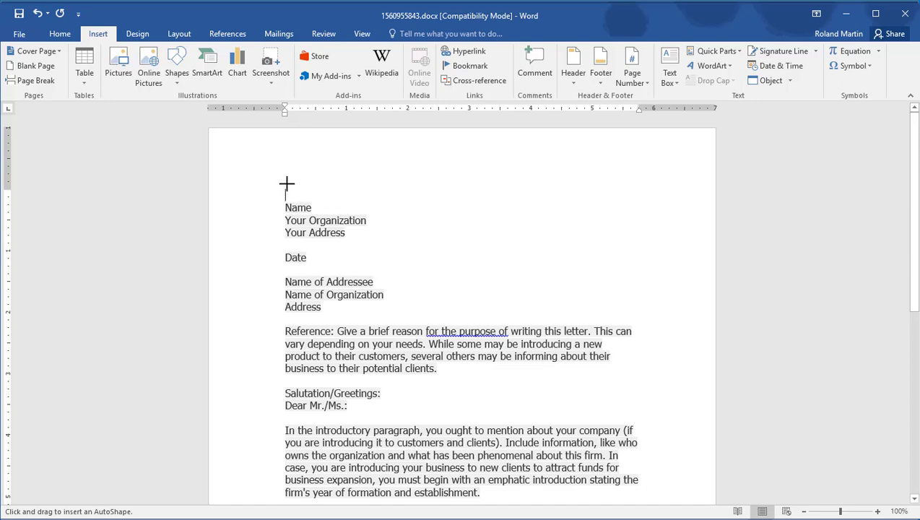
{"action": "left_click_drag", "start_coordinate": [287, 184], "coordinate": [652, 209]}
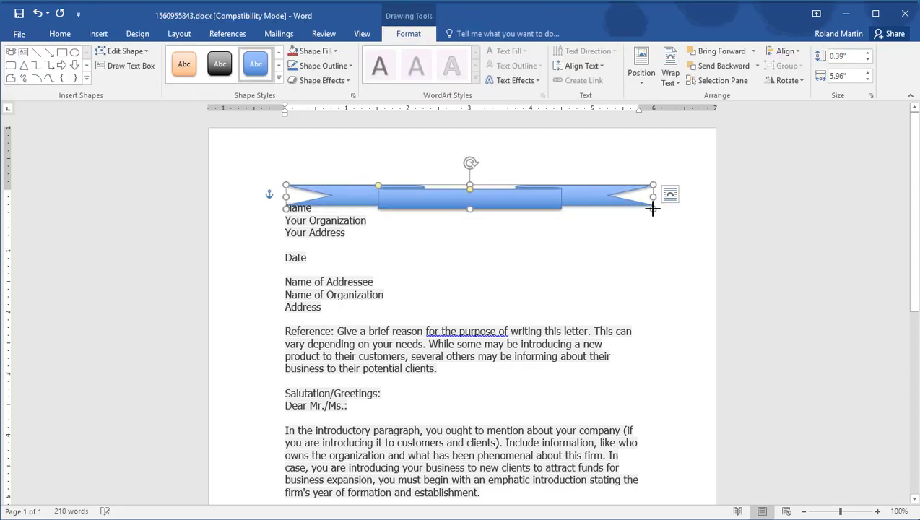
{"action": "mouse_move", "coordinate": [499, 203]}
{"action": "left_mouse_down"}
{"action": "mouse_move", "coordinate": [498, 192]}
{"action": "mouse_move", "coordinate": [491, 237]}
{"action": "mouse_move", "coordinate": [483, 216]}
{"action": "mouse_move", "coordinate": [490, 187]}
{"action": "mouse_move", "coordinate": [480, 205]}
{"action": "mouse_move", "coordinate": [491, 190]}
{"action": "left_mouse_up"}
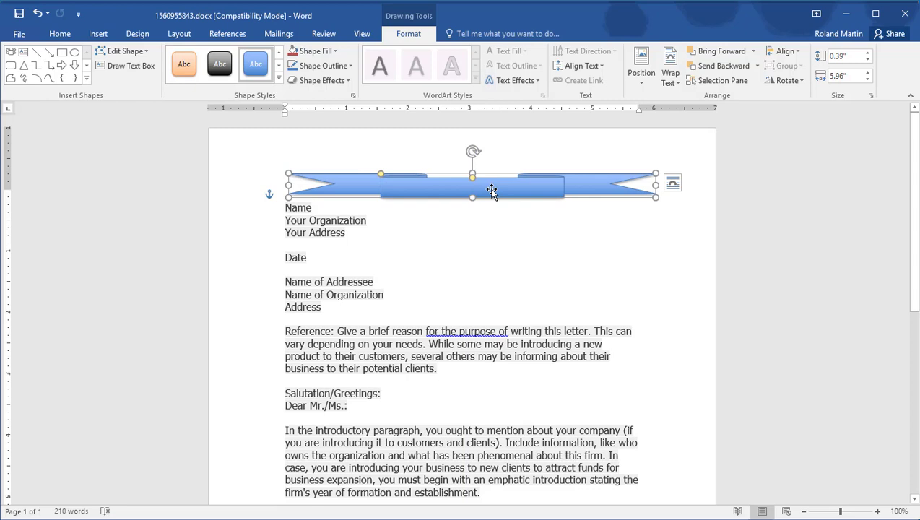
Add the text "Microsoft Word Training Corp." inside the ribbon banner
{"action": "right_click", "coordinate": [491, 190]}
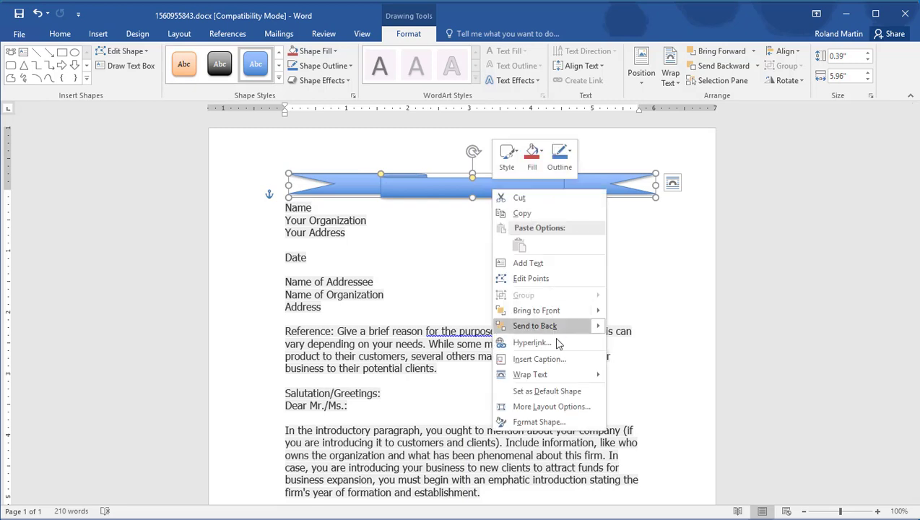
{"action": "mouse_move", "coordinate": [561, 379]}
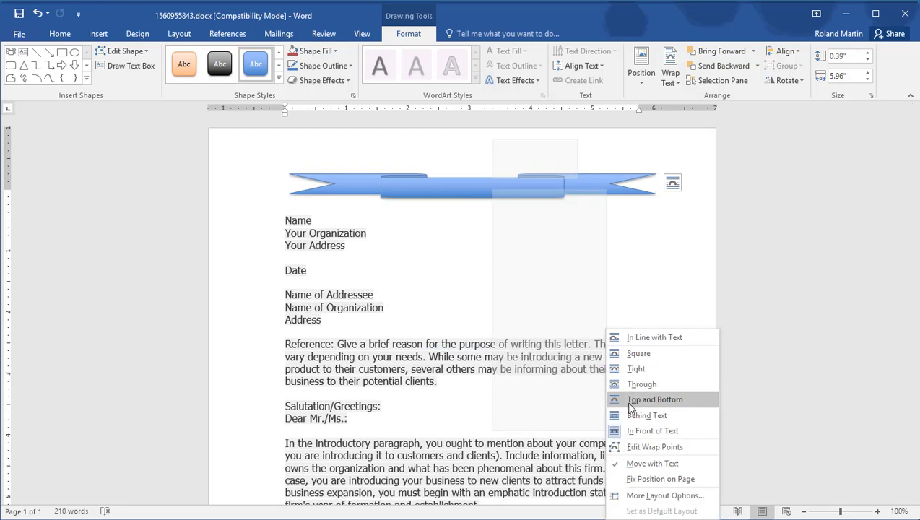
{"action": "left_click", "coordinate": [635, 416]}
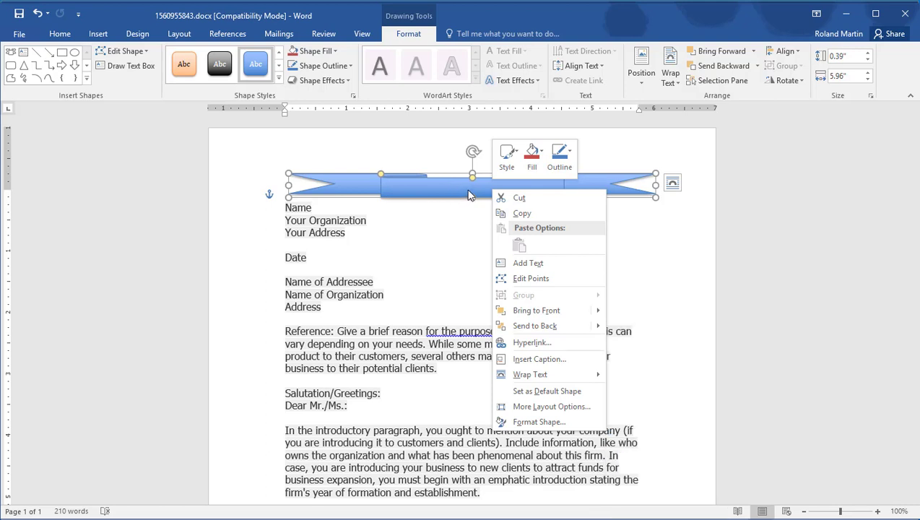
{"action": "left_click", "coordinate": [530, 264]}
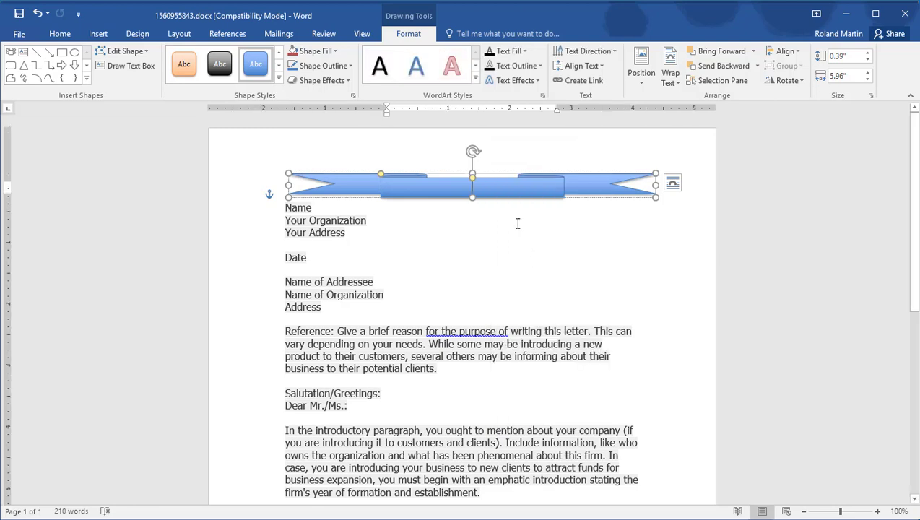
{"action": "type", "text": "Microsoft"}
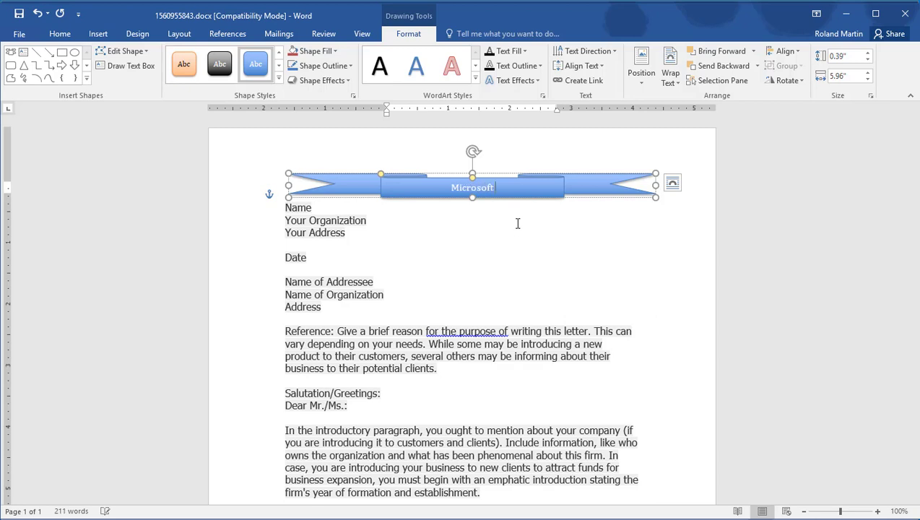
{"action": "type", "text": " Word Train"}
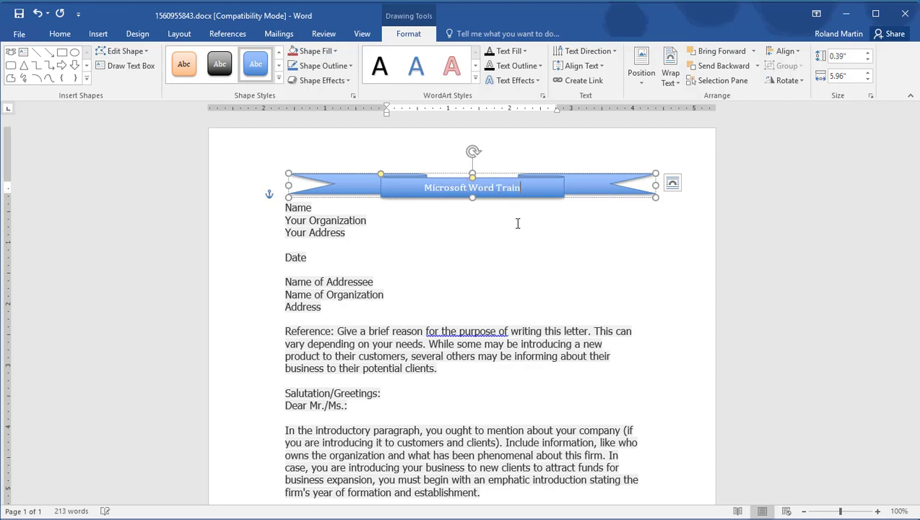
{"action": "type", "text": "ing "}
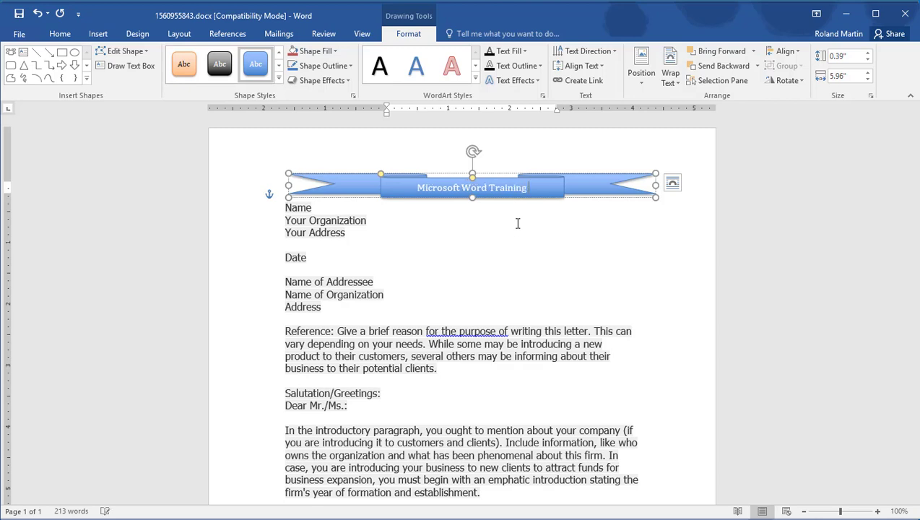
{"action": "type", "text": "Corp."}
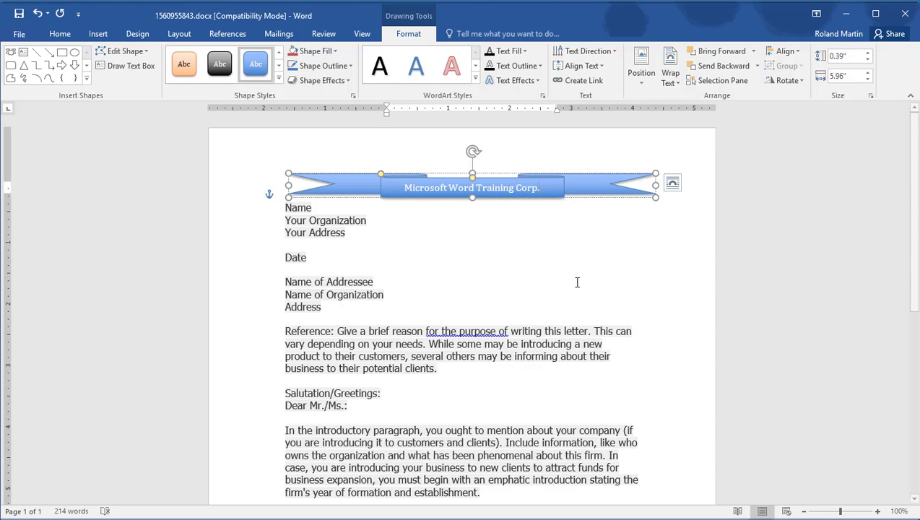
{"action": "left_click", "coordinate": [556, 269]}
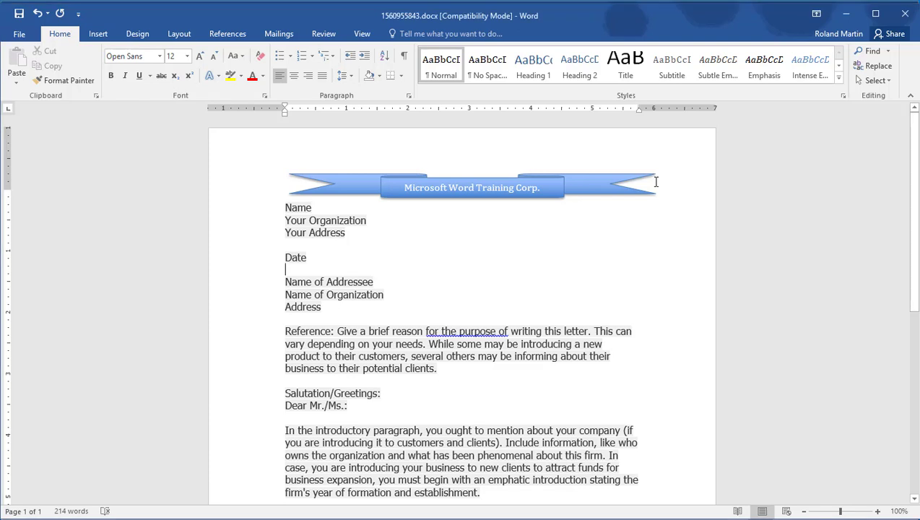
Narrow the ribbon banner from both ends to free space on either side of it
{"action": "left_click", "coordinate": [626, 191]}
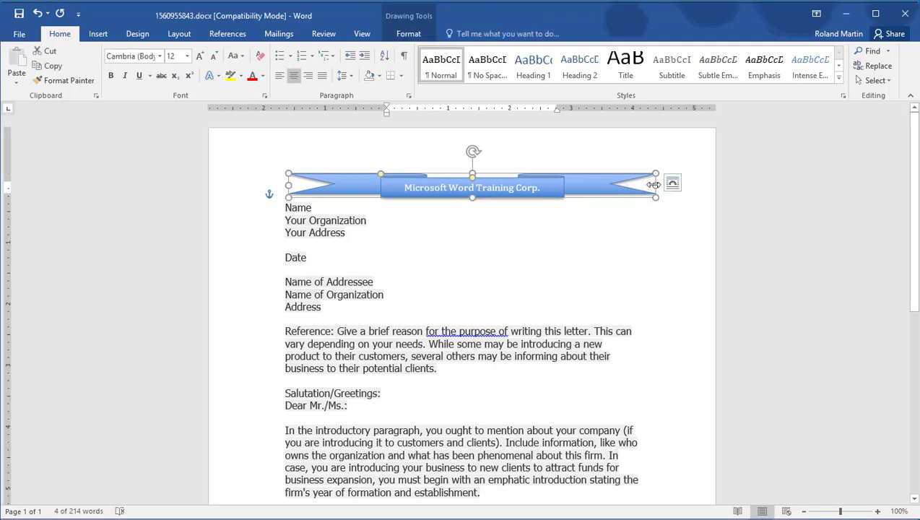
{"action": "left_click_drag", "start_coordinate": [652, 185], "coordinate": [600, 187]}
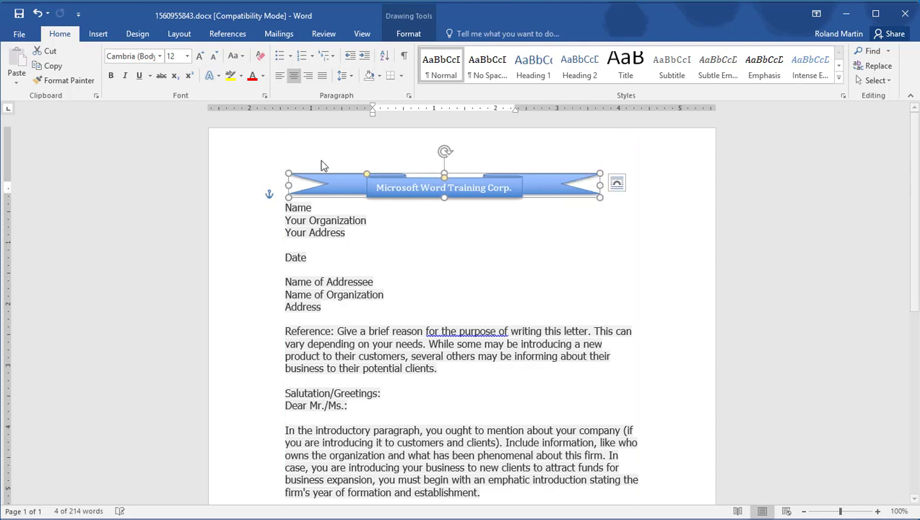
{"action": "left_click_drag", "start_coordinate": [297, 181], "coordinate": [322, 182]}
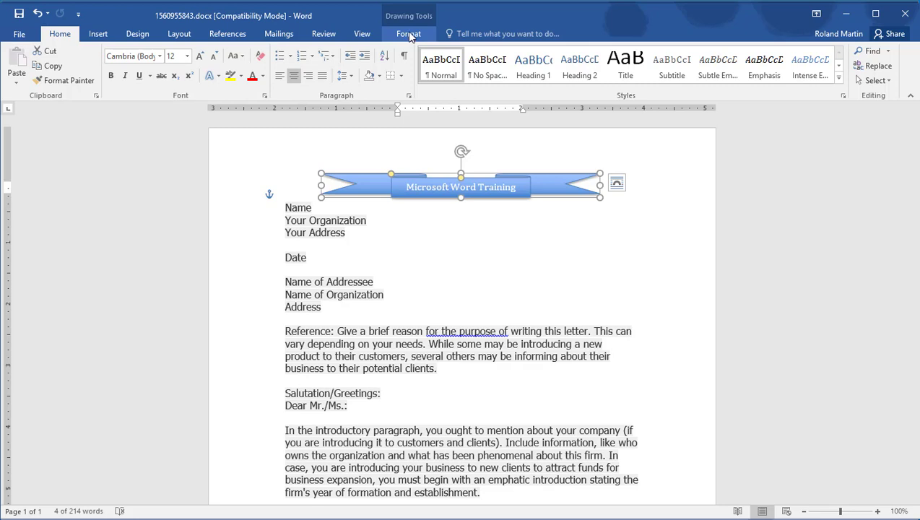
Start inserting an online picture on the empty line beside the banner and search Bing for "Microsoft Word 2016 icon"
{"action": "left_click", "coordinate": [309, 189]}
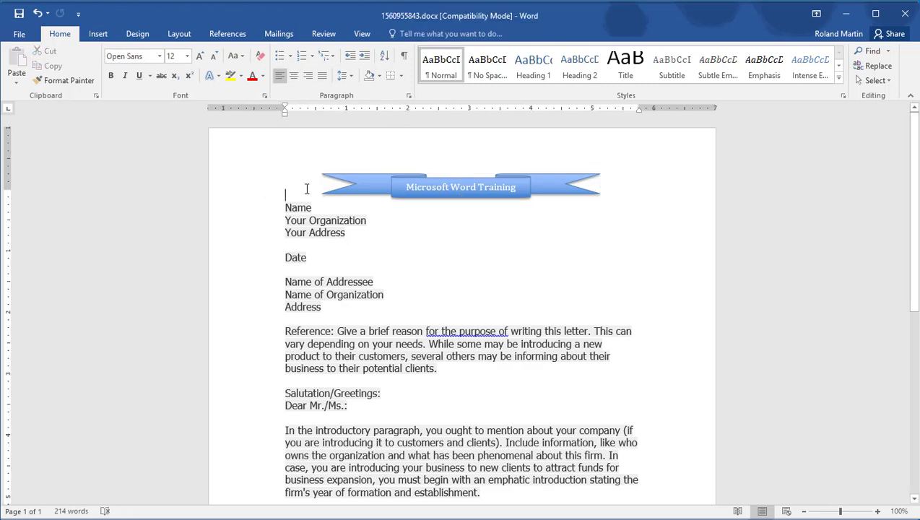
{"action": "left_click", "coordinate": [99, 36]}
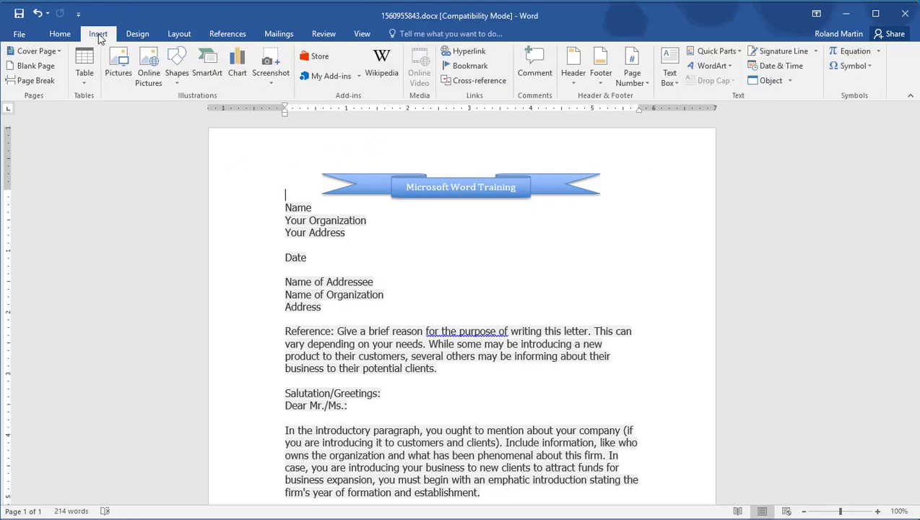
{"action": "left_click", "coordinate": [153, 83]}
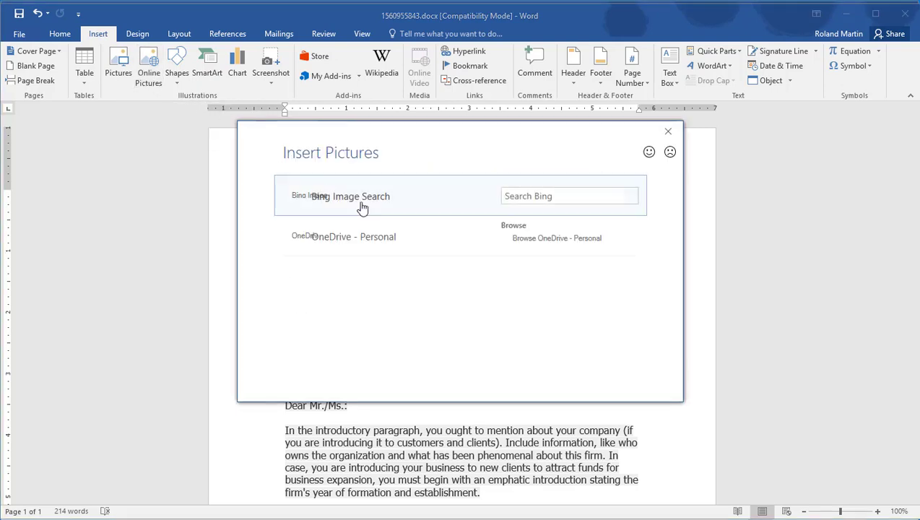
{"action": "left_click", "coordinate": [540, 196]}
{"action": "type", "text": "Wicrosoft Word"}
{"action": "key", "text": "Return"}
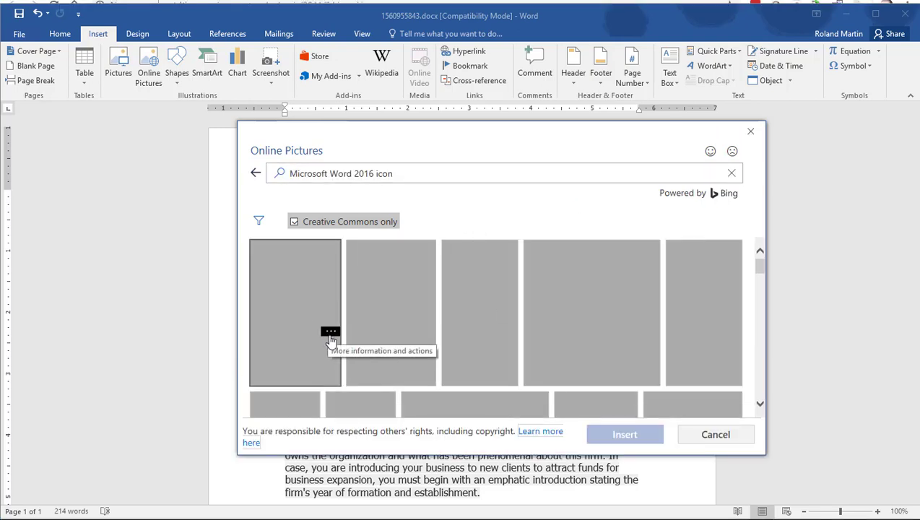
View the first image result at its source address in the browser, return to Word and close the result's details
{"action": "left_click", "coordinate": [330, 334]}
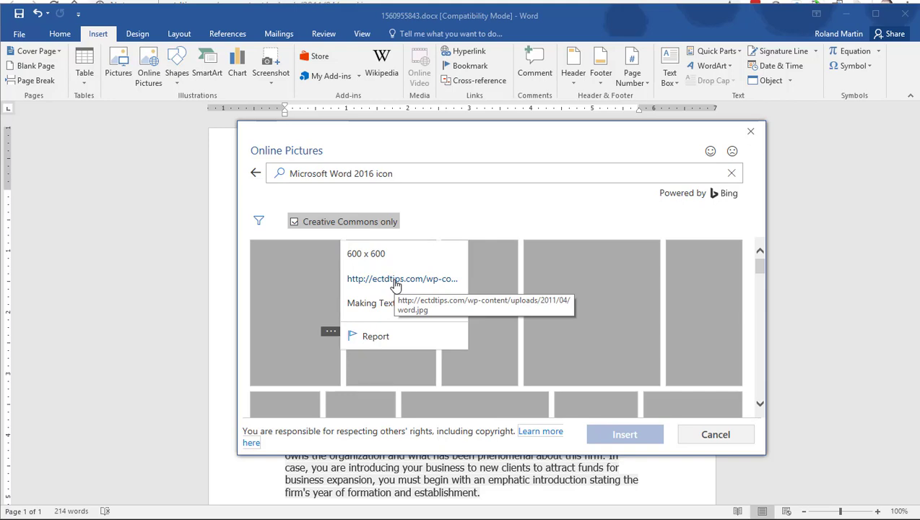
{"action": "left_click", "coordinate": [396, 280]}
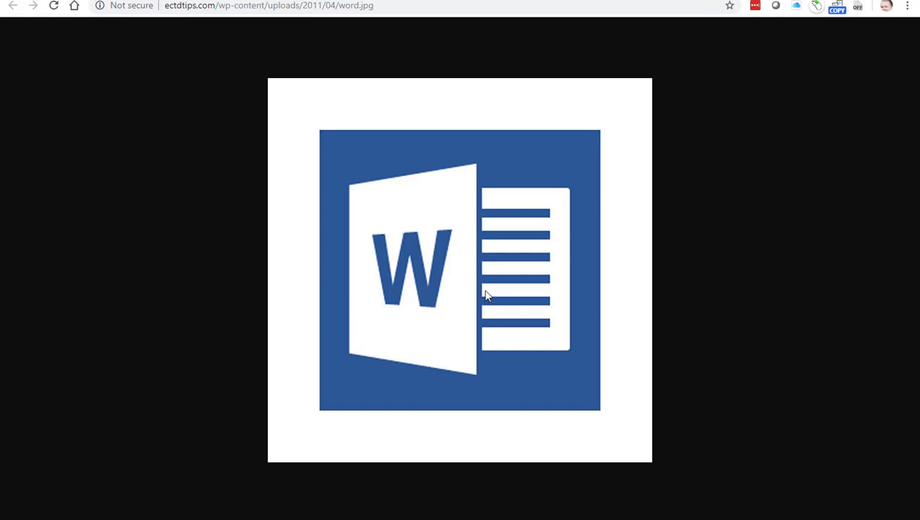
{"action": "key", "text": "alt+Tab"}
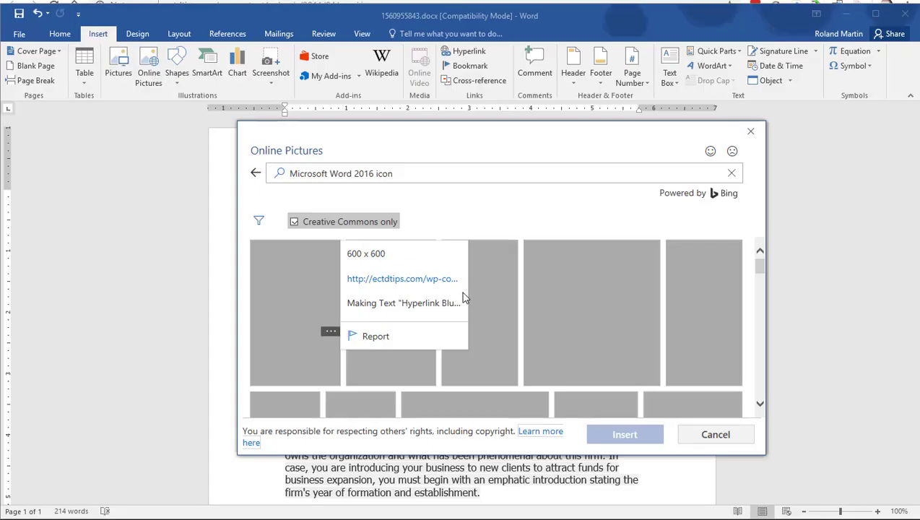
{"action": "left_click", "coordinate": [481, 228]}
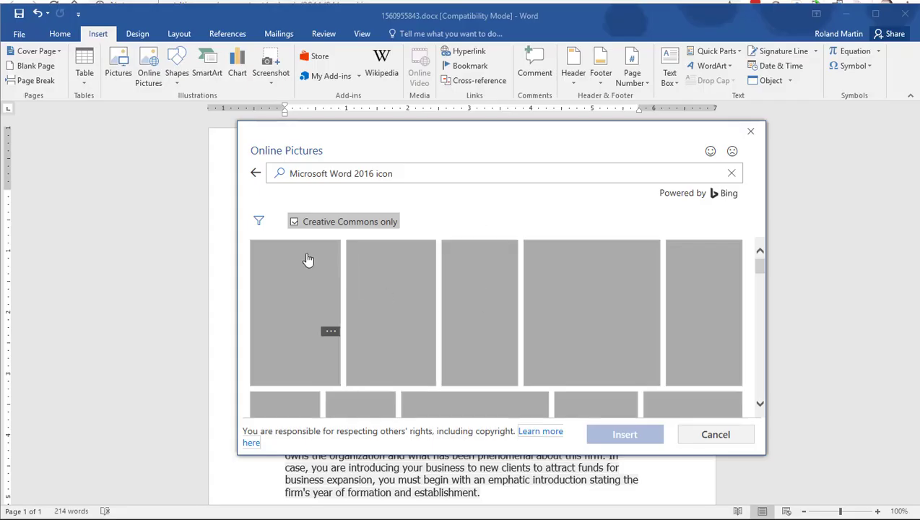
Insert the first image result and shrink the Word icon picture to about 0.76" by 0.76"
{"action": "left_click", "coordinate": [264, 254]}
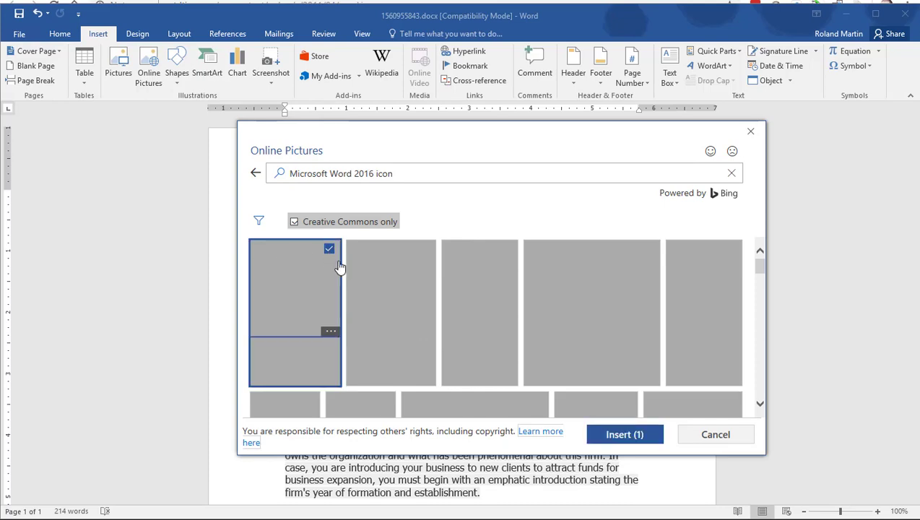
{"action": "left_click", "coordinate": [622, 435]}
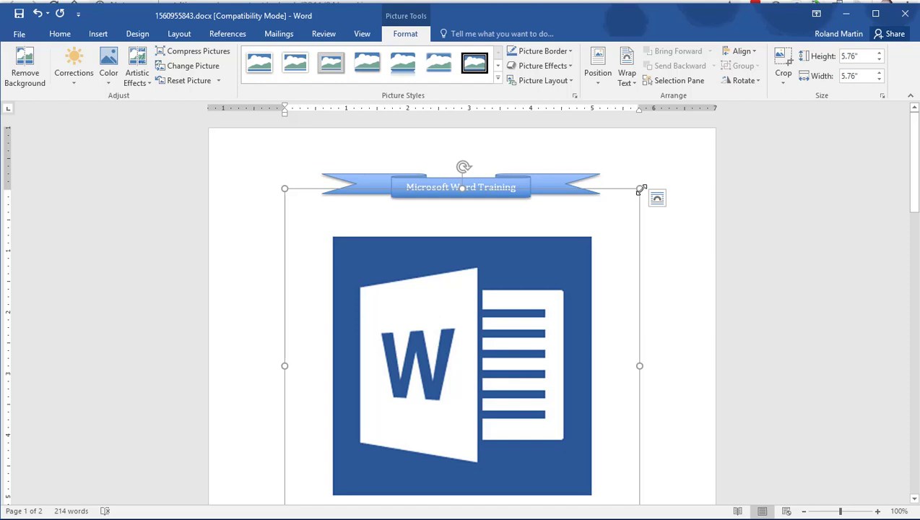
{"action": "left_click_drag", "start_coordinate": [640, 190], "coordinate": [384, 386]}
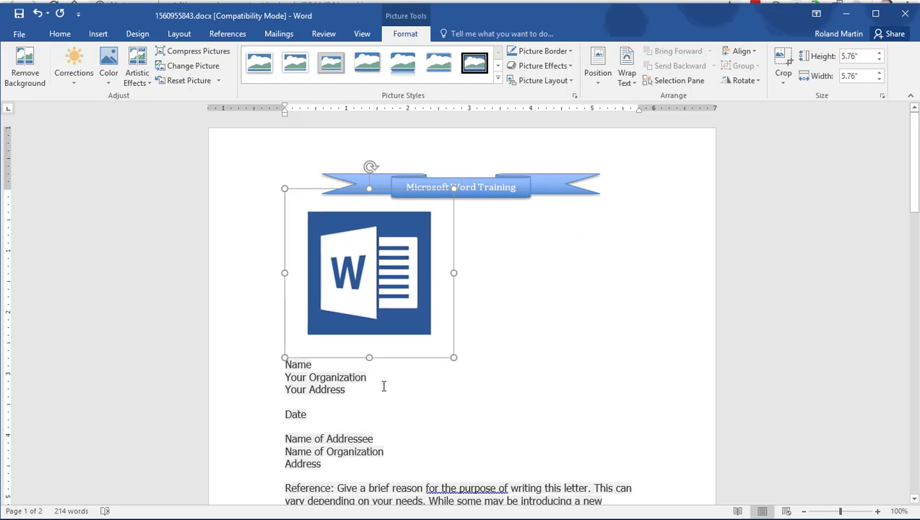
{"action": "left_click_drag", "start_coordinate": [454, 356], "coordinate": [340, 244]}
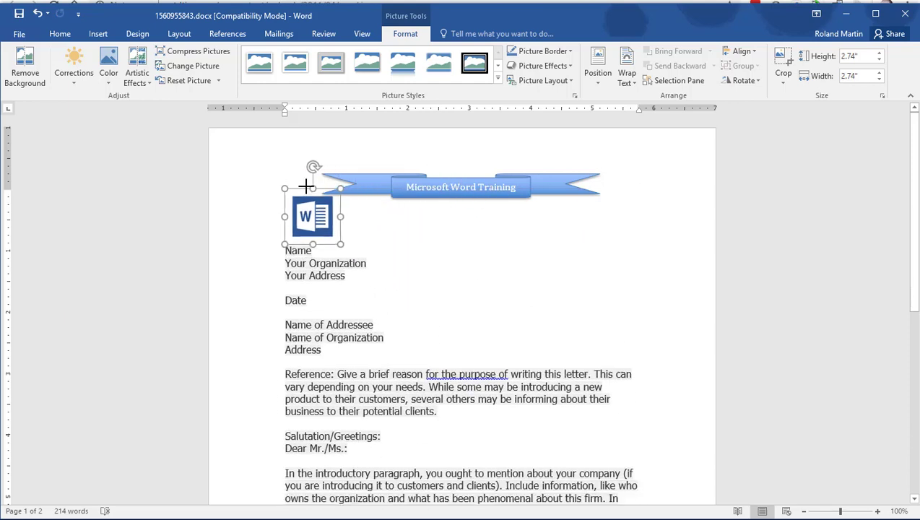
{"action": "left_click_drag", "start_coordinate": [306, 187], "coordinate": [332, 236]}
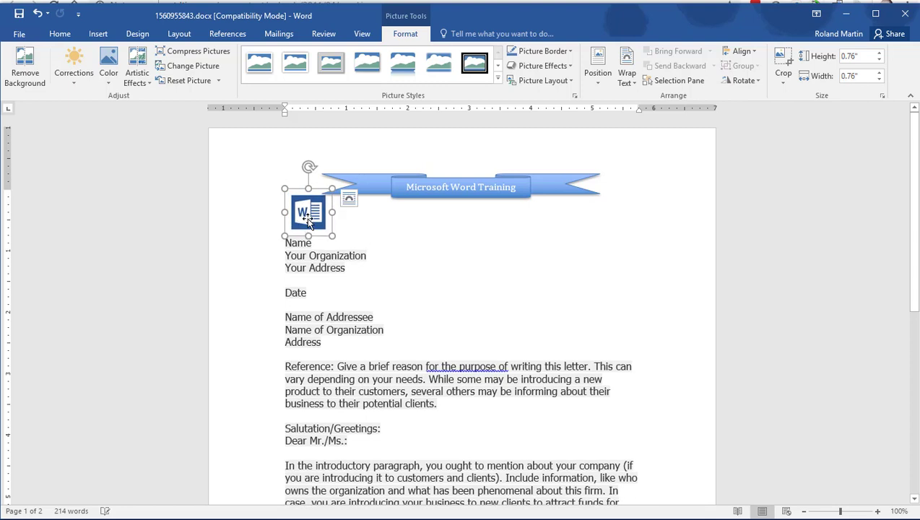
Set the icon's text wrapping to In Front of Text and fit it, about 0.53" high, at the banner's left end
{"action": "right_click", "coordinate": [310, 217]}
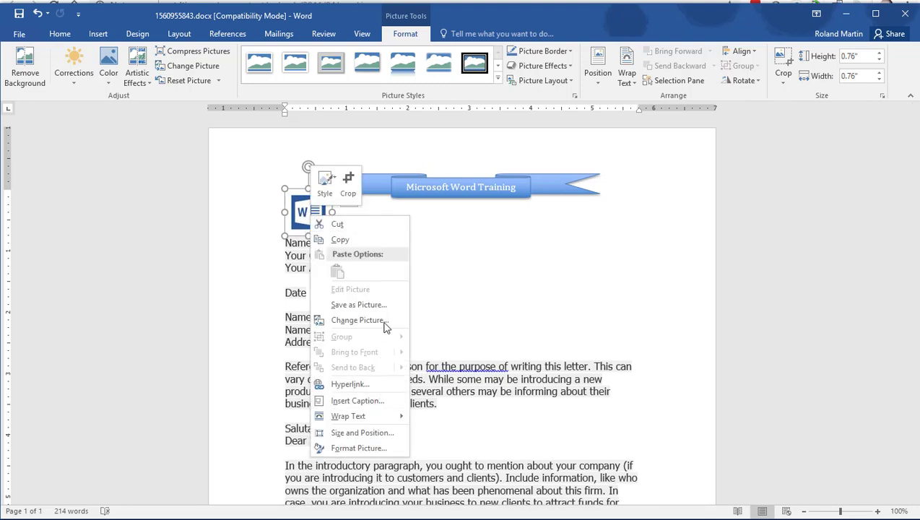
{"action": "mouse_move", "coordinate": [376, 416]}
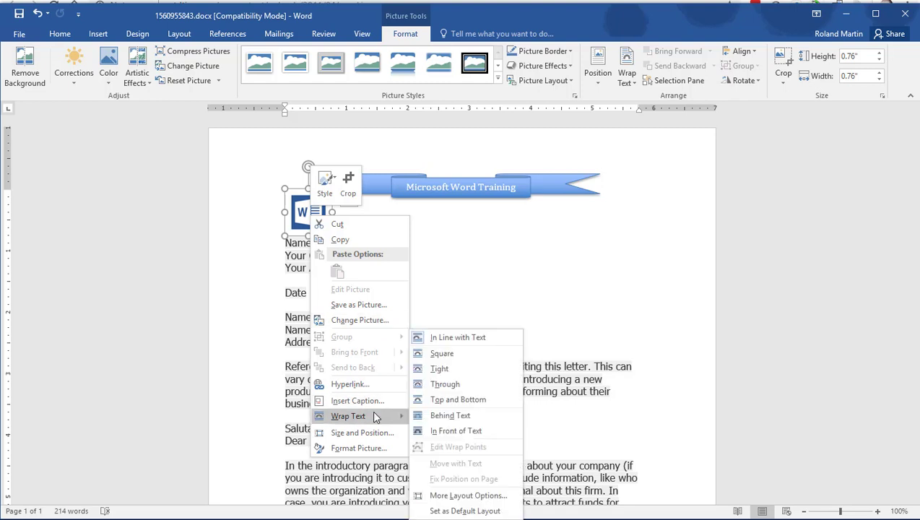
{"action": "left_click", "coordinate": [442, 431]}
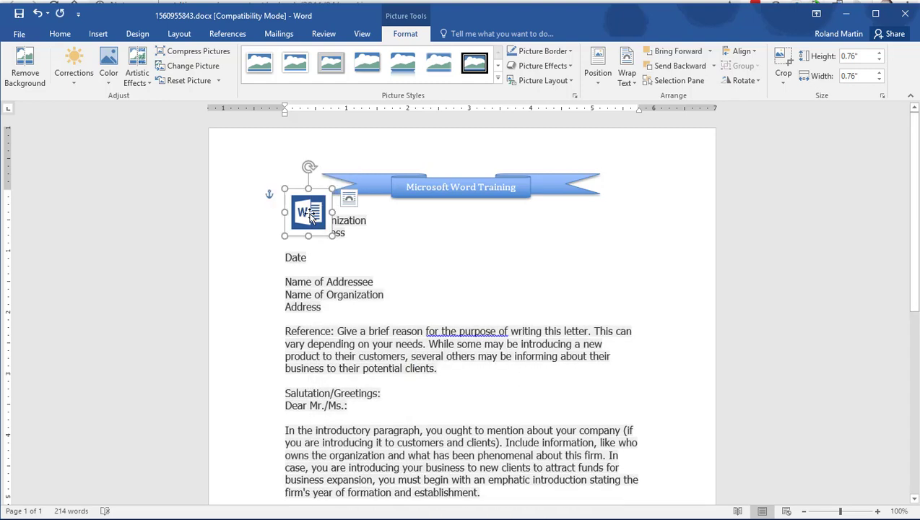
{"action": "left_click_drag", "start_coordinate": [301, 213], "coordinate": [311, 169]}
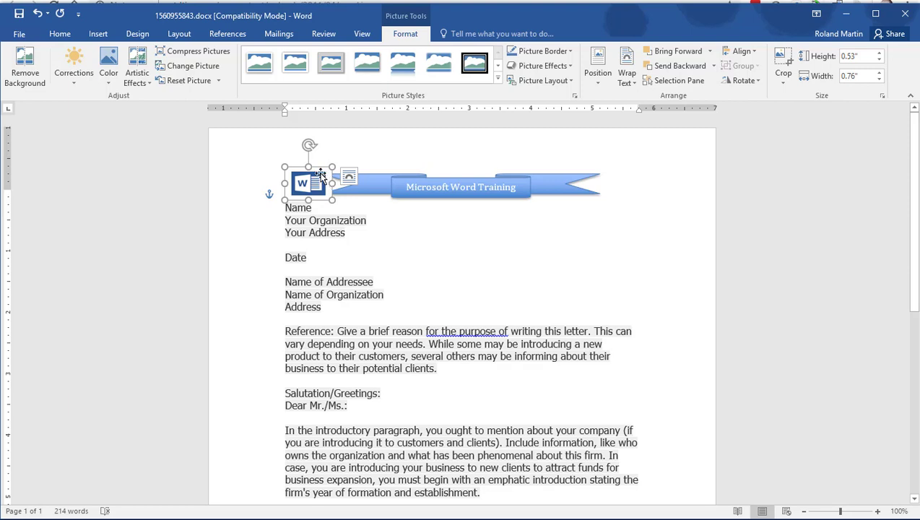
Duplicate the Word icon and move the copy to just below the banner's right end
{"action": "left_click", "coordinate": [659, 209]}
{"action": "key", "text": "ctrl+v"}
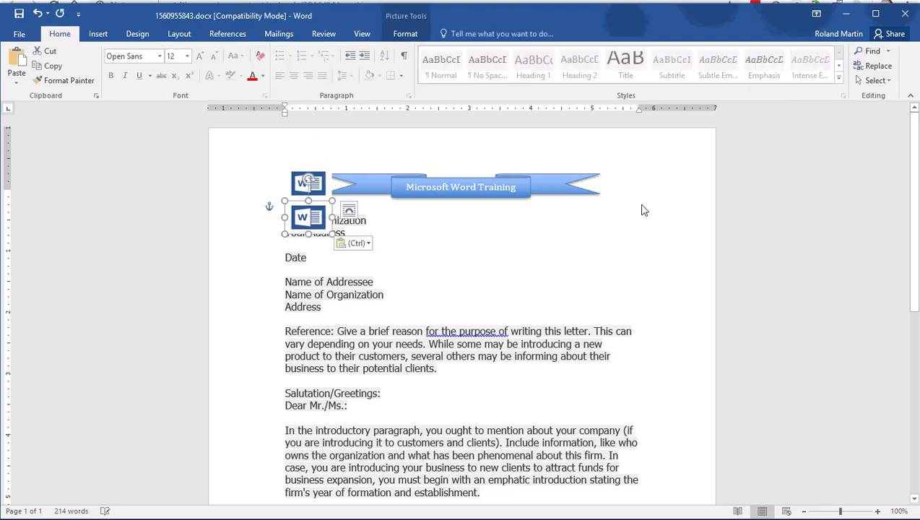
{"action": "left_click_drag", "start_coordinate": [308, 223], "coordinate": [625, 173]}
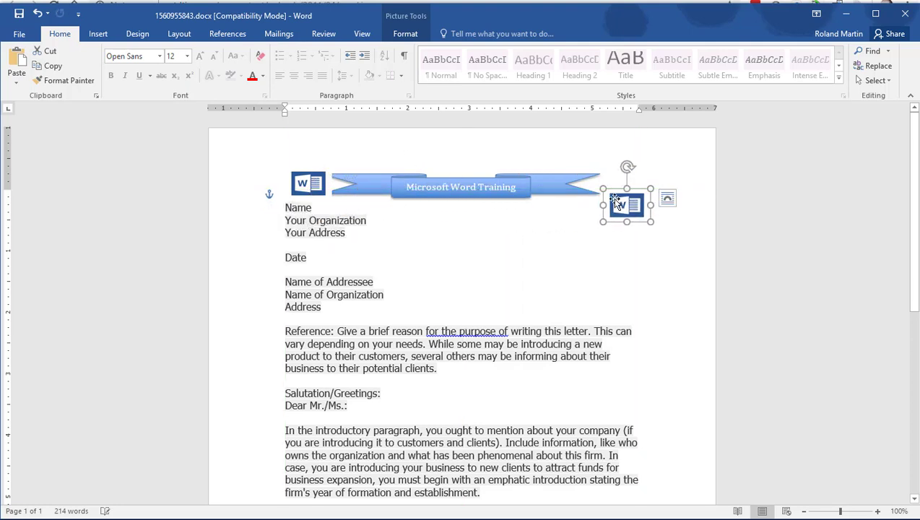
Set the copied icon's wrapping to In Front of Text and raise it level with the banner's right end
{"action": "right_click", "coordinate": [616, 202]}
{"action": "mouse_move", "coordinate": [679, 400]}
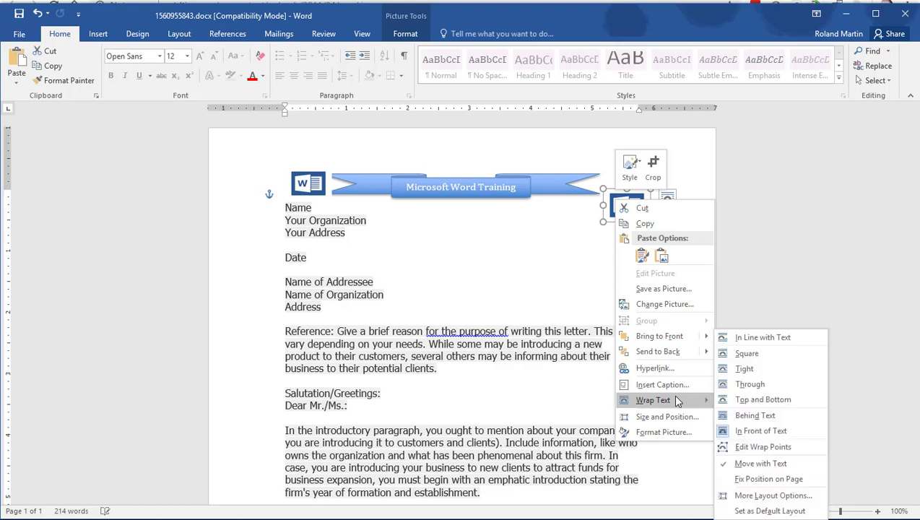
{"action": "left_click", "coordinate": [761, 431]}
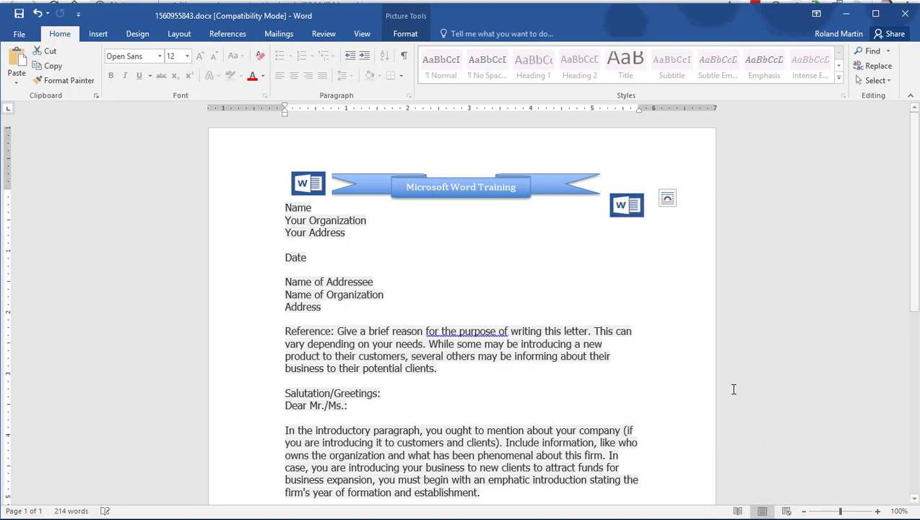
{"action": "left_click", "coordinate": [625, 206]}
{"action": "left_click_drag", "start_coordinate": [620, 205], "coordinate": [620, 184]}
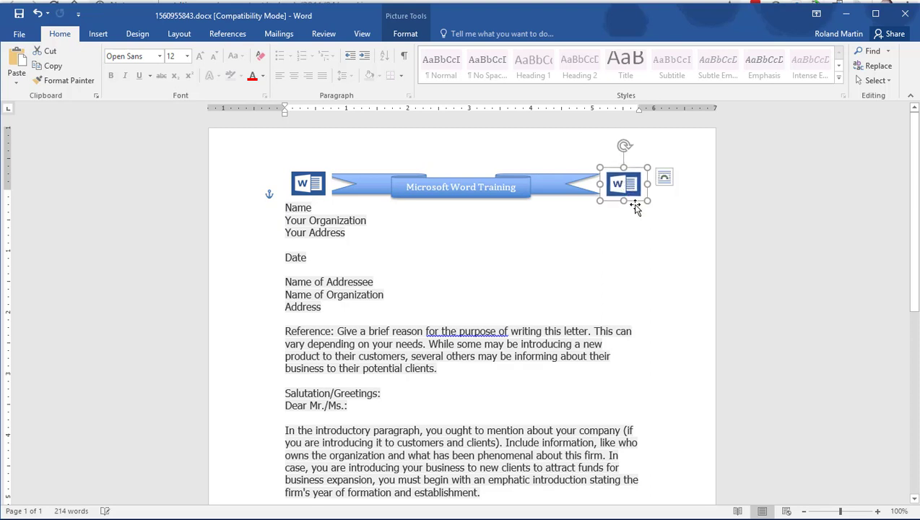
{"action": "left_click", "coordinate": [681, 242]}
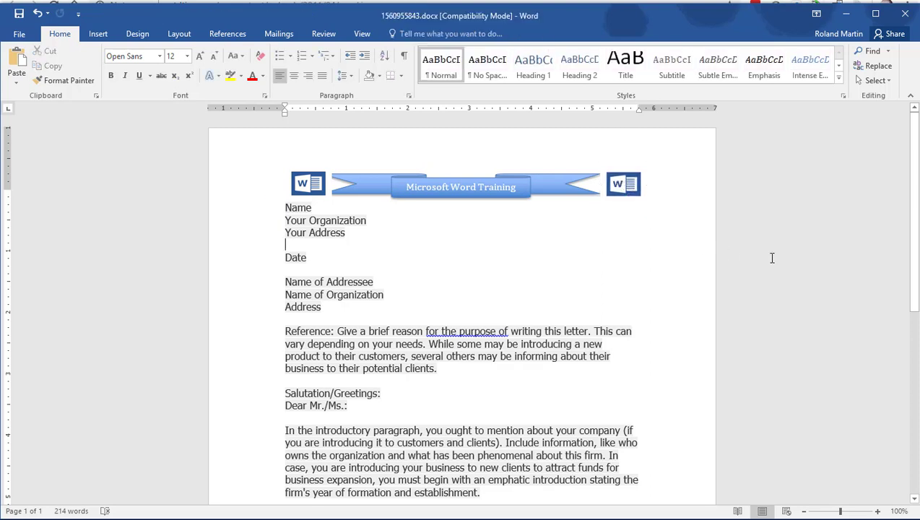
Nudge the copied icon slightly left so it sits closer to the banner's right end
{"action": "left_click", "coordinate": [615, 180]}
{"action": "key", "text": "ctrl+z"}
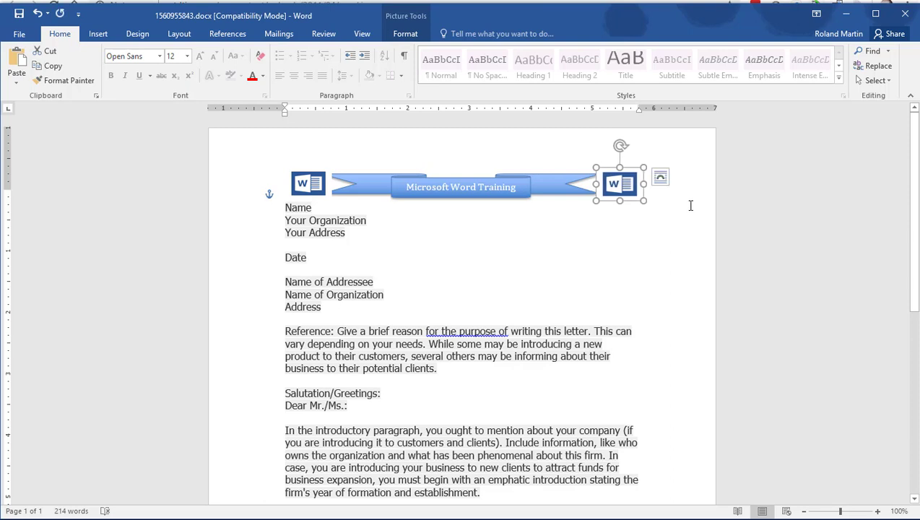
{"action": "key", "text": "Left"}
{"action": "key", "text": "Left"}
{"action": "key", "text": "Left"}
{"action": "key", "text": "Left"}
{"action": "key", "text": "Left"}
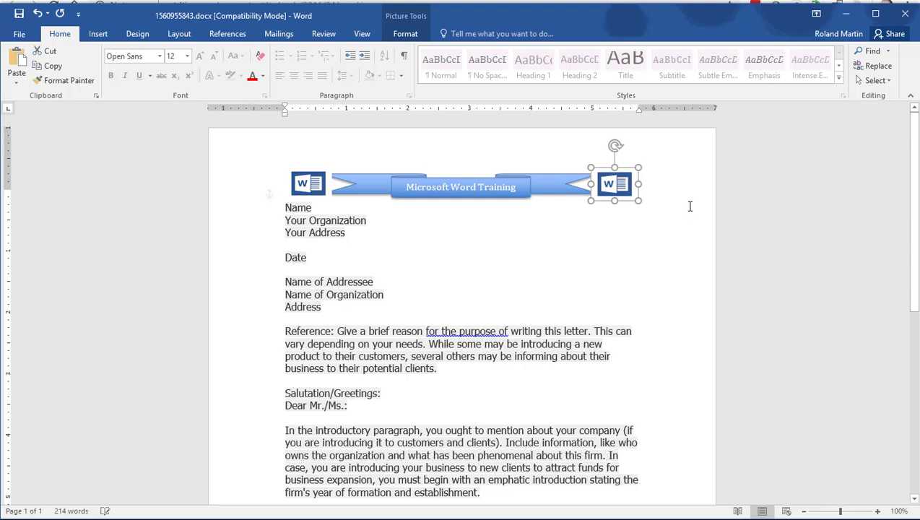
{"action": "key", "text": "Right"}
{"action": "key", "text": "Right"}
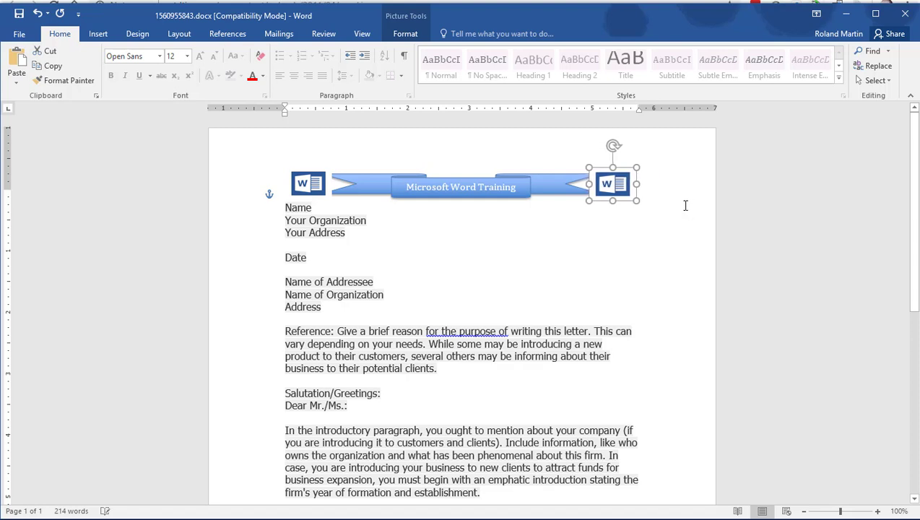
{"action": "left_click", "coordinate": [658, 280]}
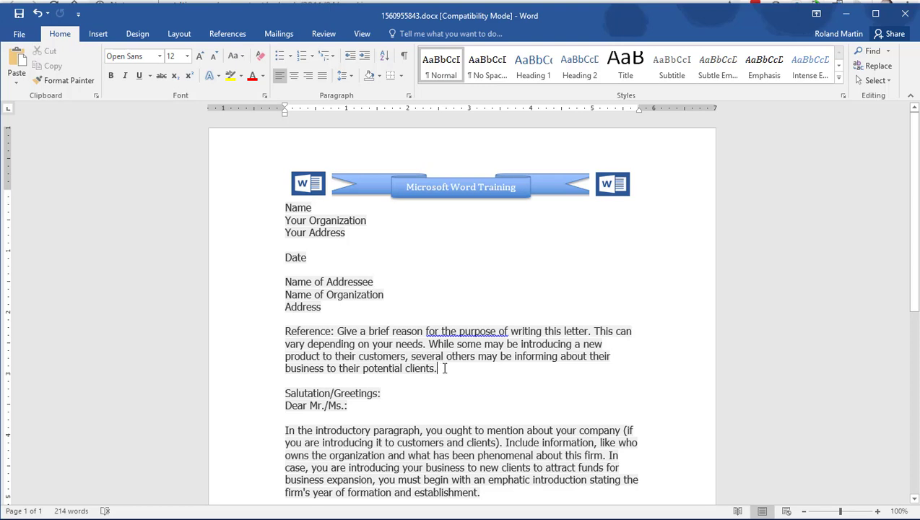
Draw a five-point star over the salutation and introductory paragraph and enlarge it to about 1.44" wide by 1.71" high
{"action": "left_click", "coordinate": [87, 36]}
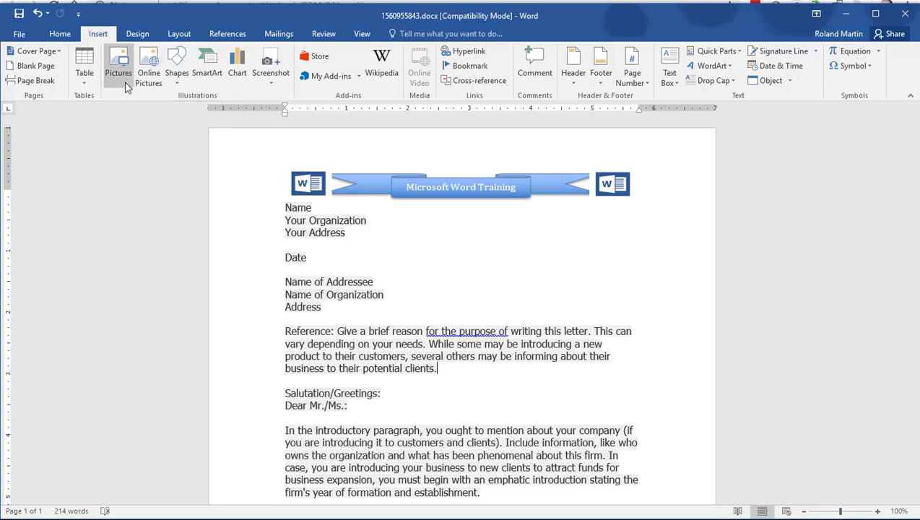
{"action": "left_click", "coordinate": [177, 86]}
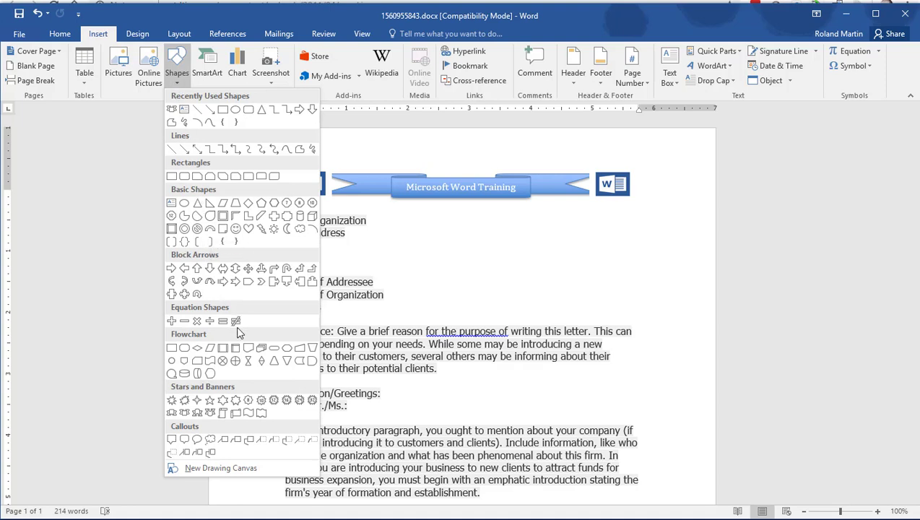
{"action": "left_click", "coordinate": [209, 400]}
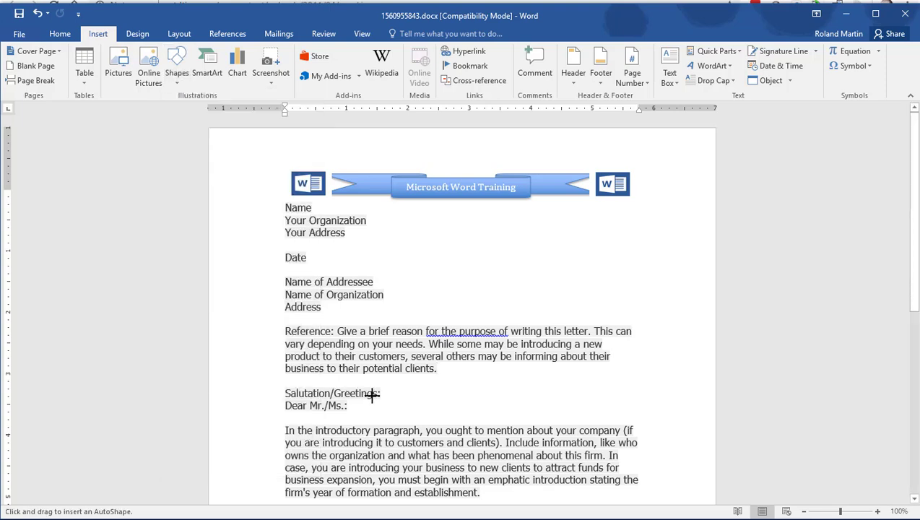
{"action": "left_click_drag", "start_coordinate": [442, 363], "coordinate": [498, 421]}
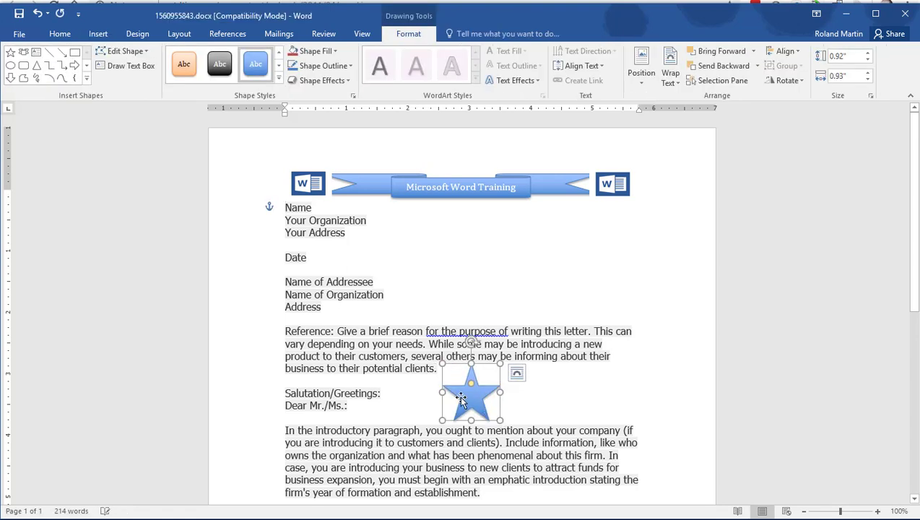
{"action": "left_click_drag", "start_coordinate": [442, 420], "coordinate": [411, 468]}
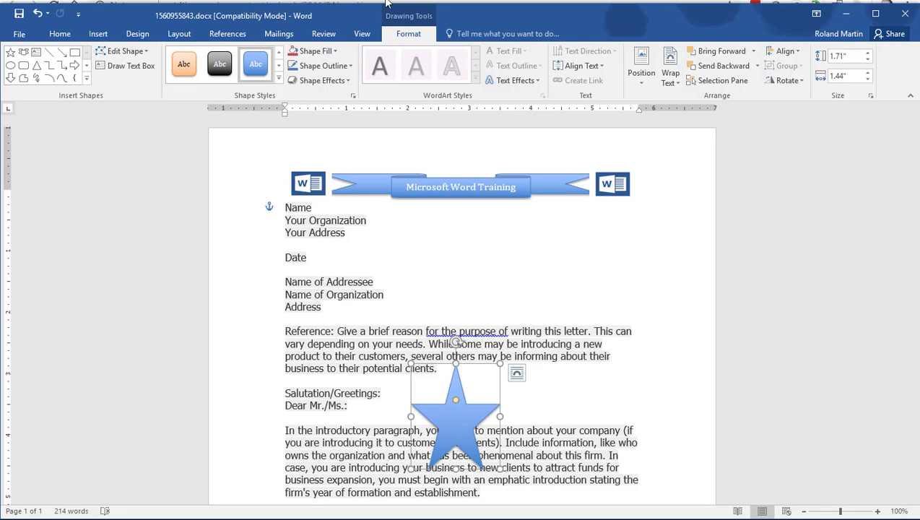
Position the star at the middle right of the page with the letter's text wrapping around it
{"action": "left_click", "coordinate": [644, 84]}
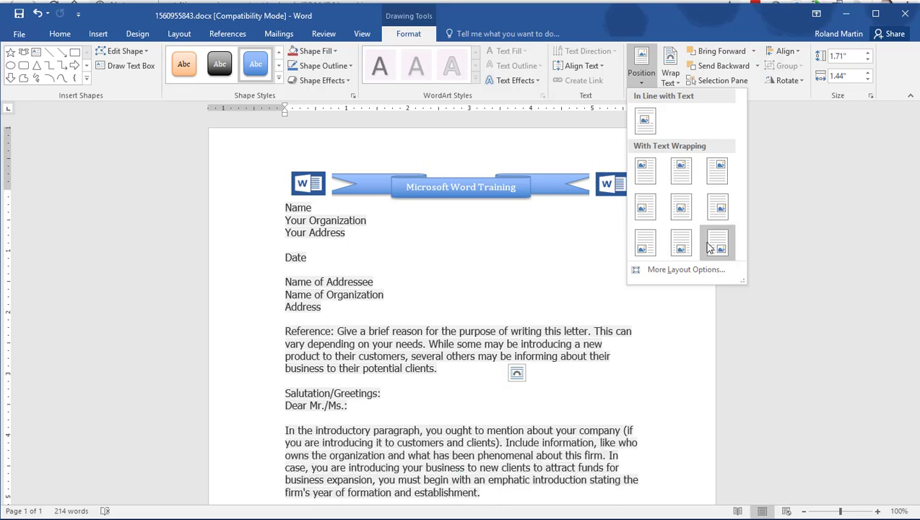
{"action": "scroll", "coordinate": [737, 387], "scroll_direction": "down", "scroll_amount": 1}
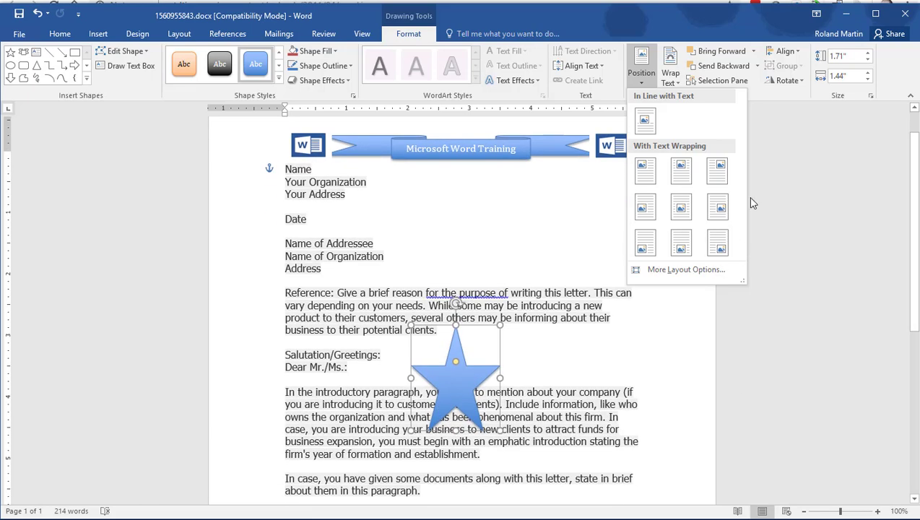
{"action": "left_click", "coordinate": [715, 207]}
{"action": "scroll", "coordinate": [495, 352], "scroll_direction": "down", "scroll_amount": 2}
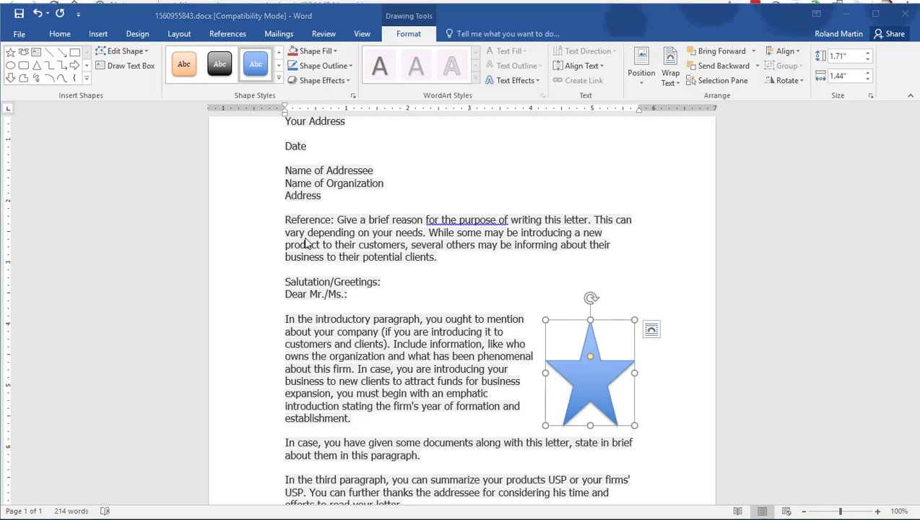
{"action": "scroll", "coordinate": [355, 306], "scroll_direction": "up", "scroll_amount": 3}
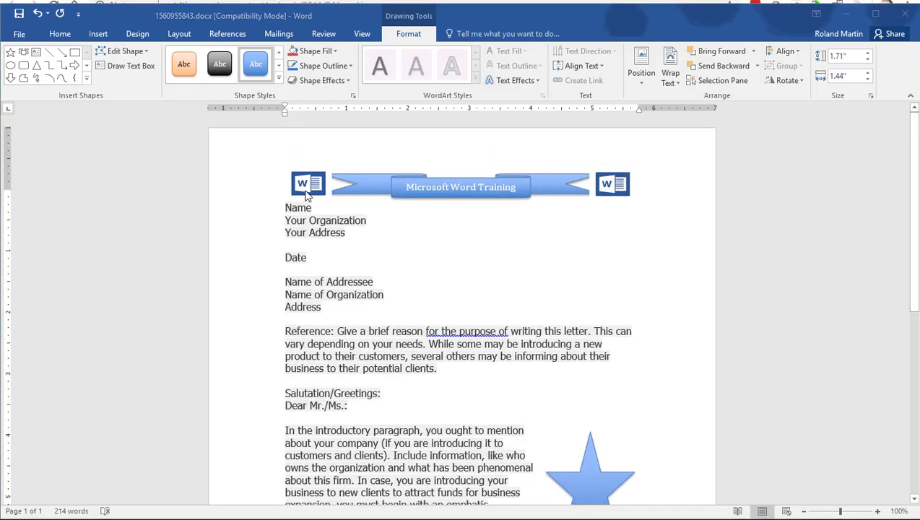
Rotate the Word icon at the banner's left end by 45° in its layout size settings
{"action": "left_click", "coordinate": [306, 185]}
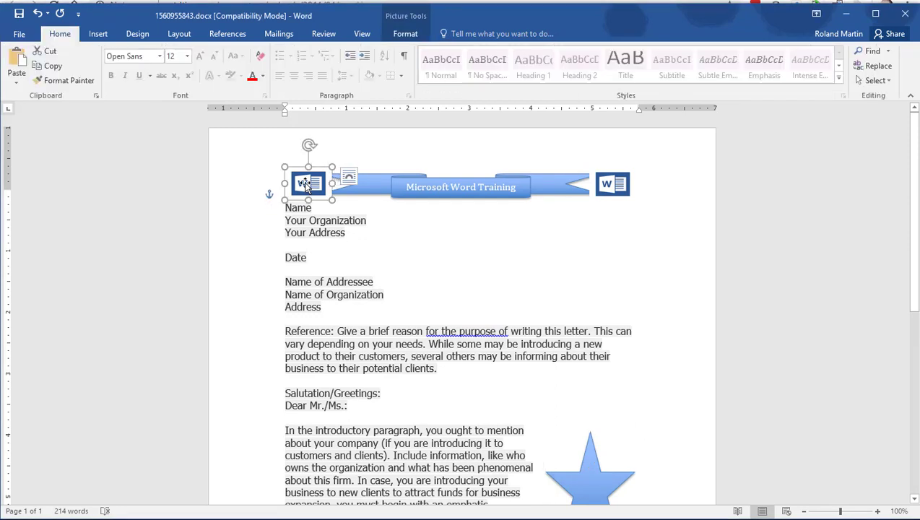
{"action": "left_click", "coordinate": [406, 34]}
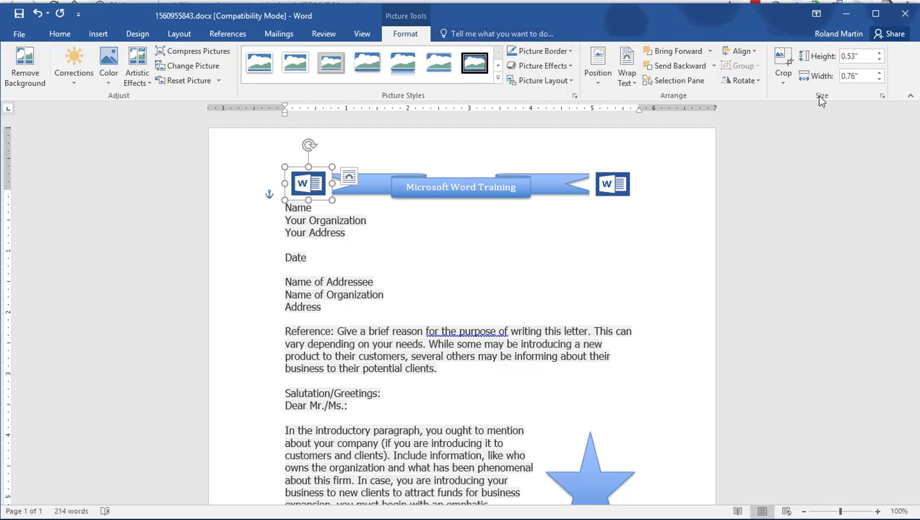
{"action": "left_click", "coordinate": [860, 57]}
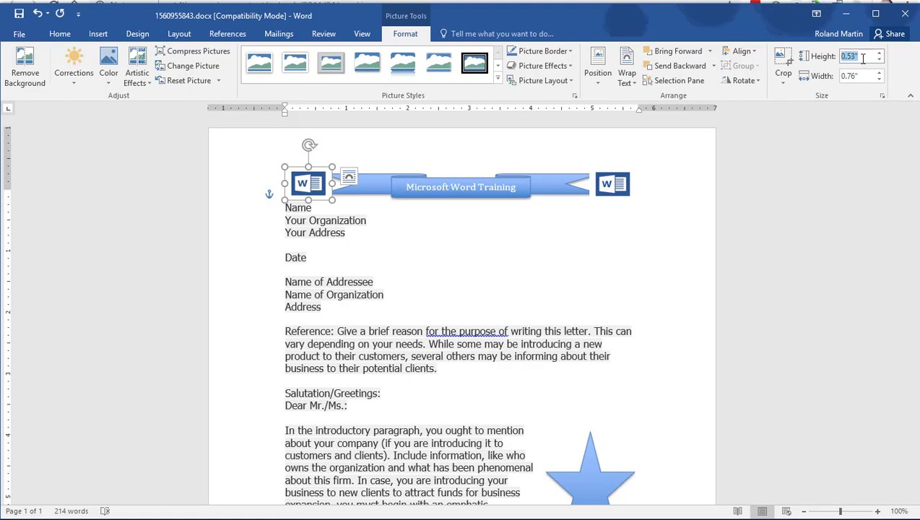
{"action": "left_click", "coordinate": [882, 96]}
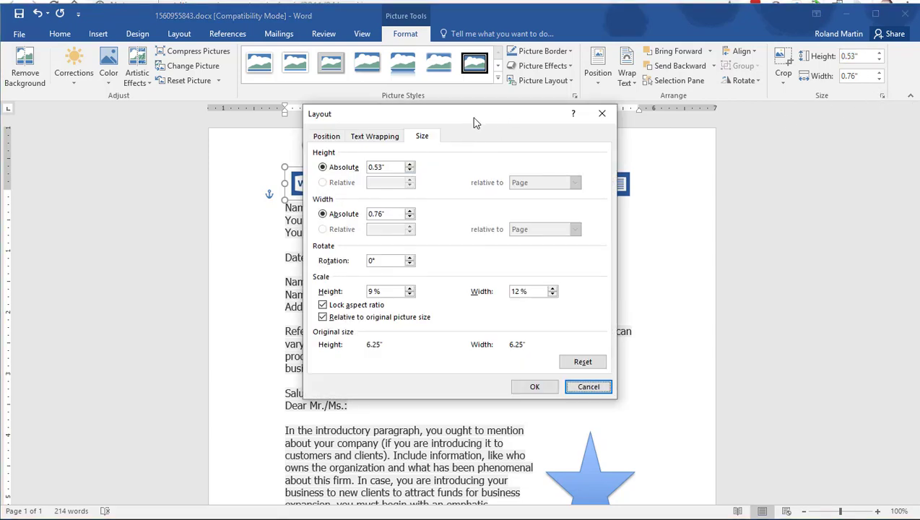
{"action": "left_click_drag", "start_coordinate": [477, 117], "coordinate": [600, 148]}
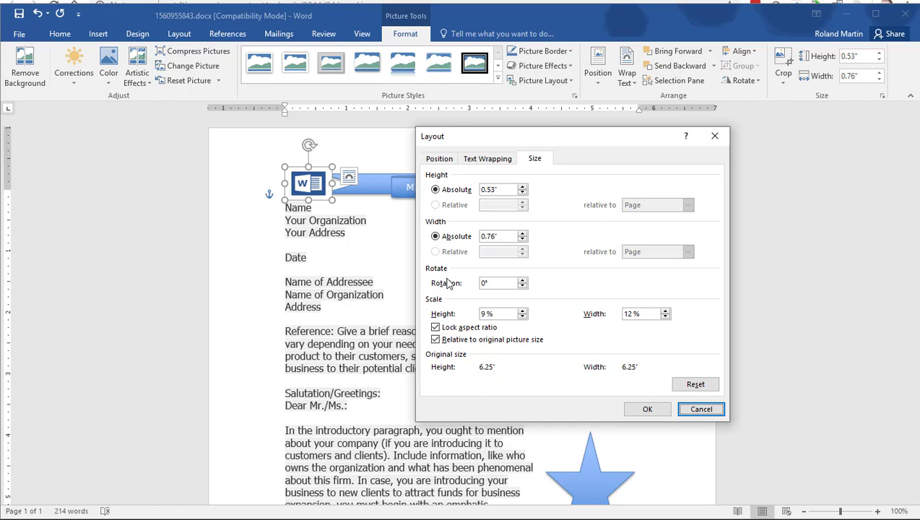
{"action": "left_click", "coordinate": [523, 281]}
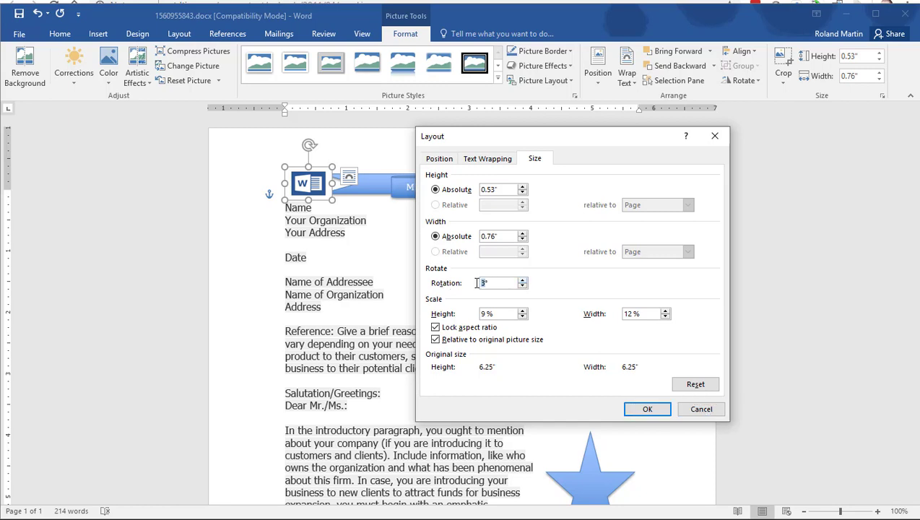
{"action": "type", "text": "45"}
{"action": "key", "text": "Return"}
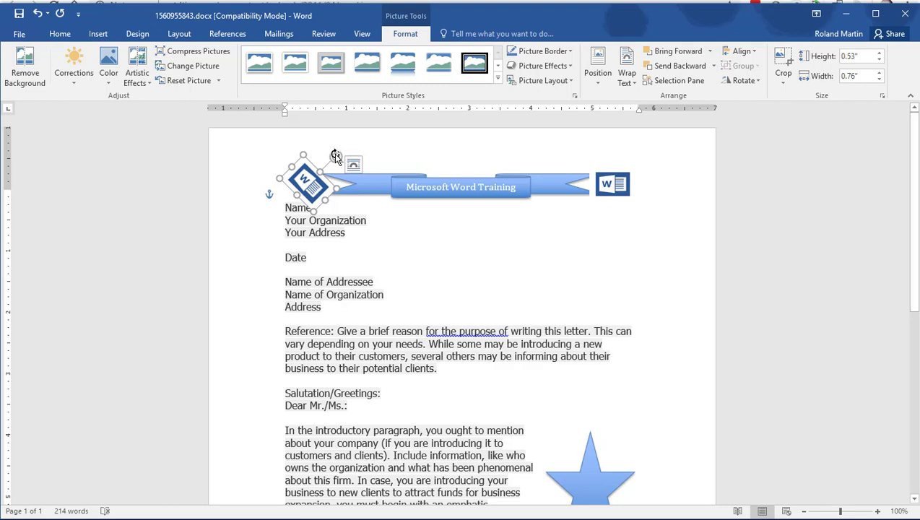
Rotate the Word icons freehand, tilting the one at the banner's left end counterclockwise and the one at its right end clockwise
{"action": "left_click_drag", "start_coordinate": [334, 152], "coordinate": [283, 155]}
{"action": "left_click", "coordinate": [608, 182]}
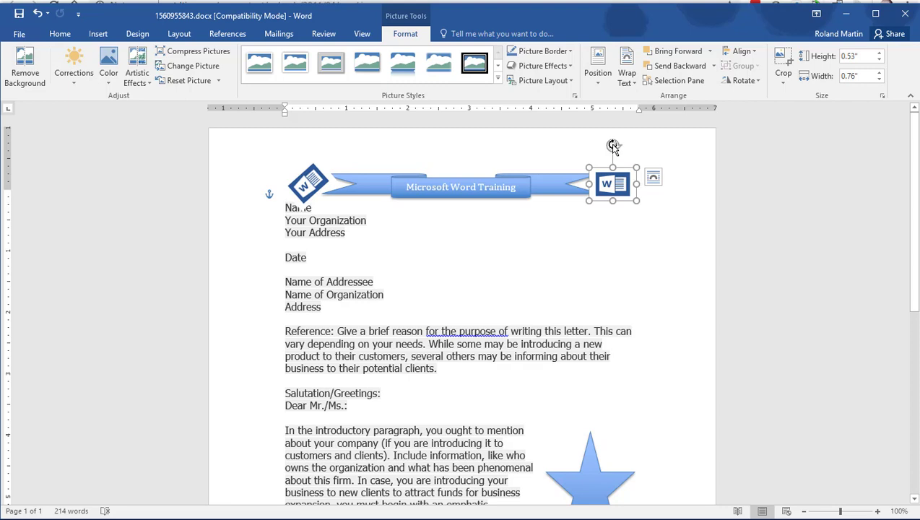
{"action": "left_click_drag", "start_coordinate": [611, 145], "coordinate": [641, 155]}
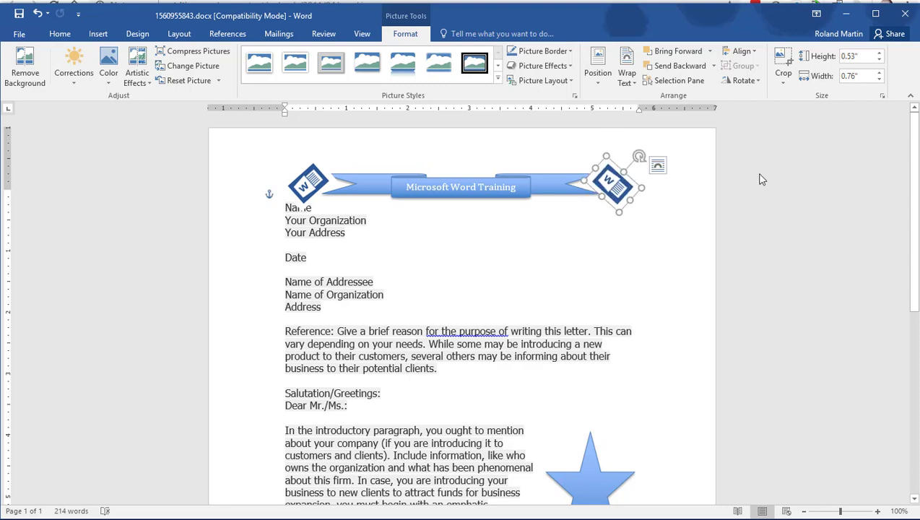
{"action": "left_click", "coordinate": [608, 267]}
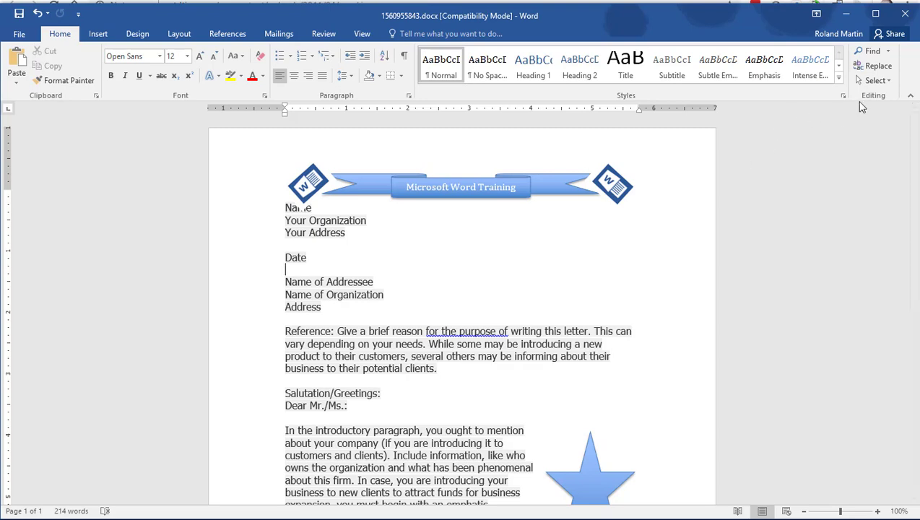
Undo the rotations of both Word icons so they stand upright
{"action": "left_click", "coordinate": [38, 14]}
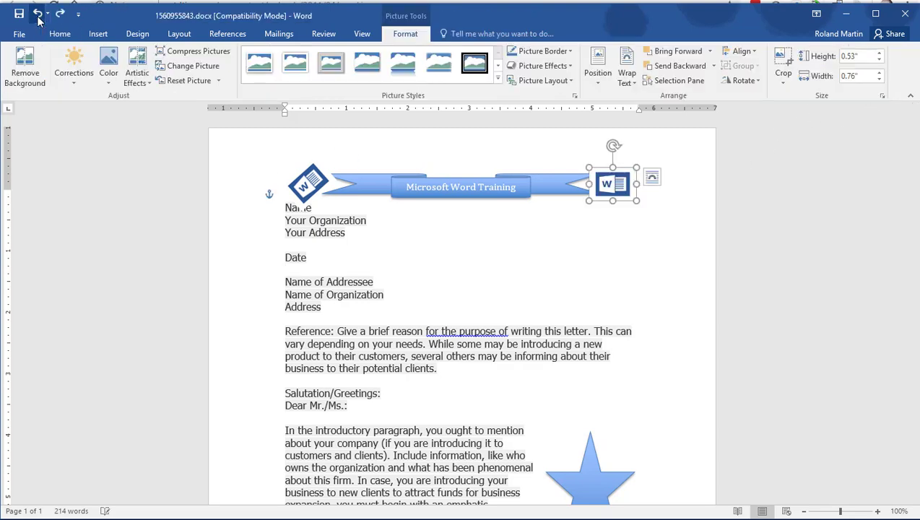
{"action": "left_click", "coordinate": [37, 13]}
{"action": "left_click", "coordinate": [38, 13]}
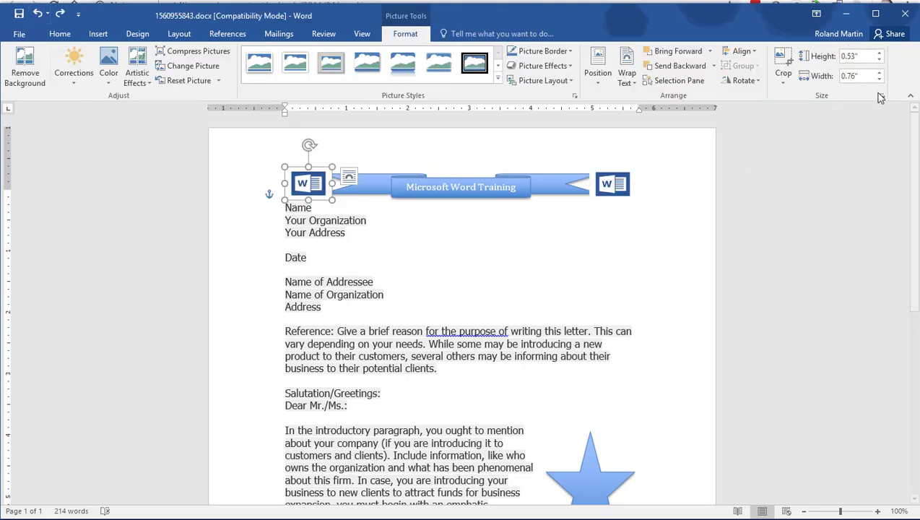
Set the height of the Word icon at the banner's left end to 1", keeping its proportions
{"action": "left_click", "coordinate": [855, 55]}
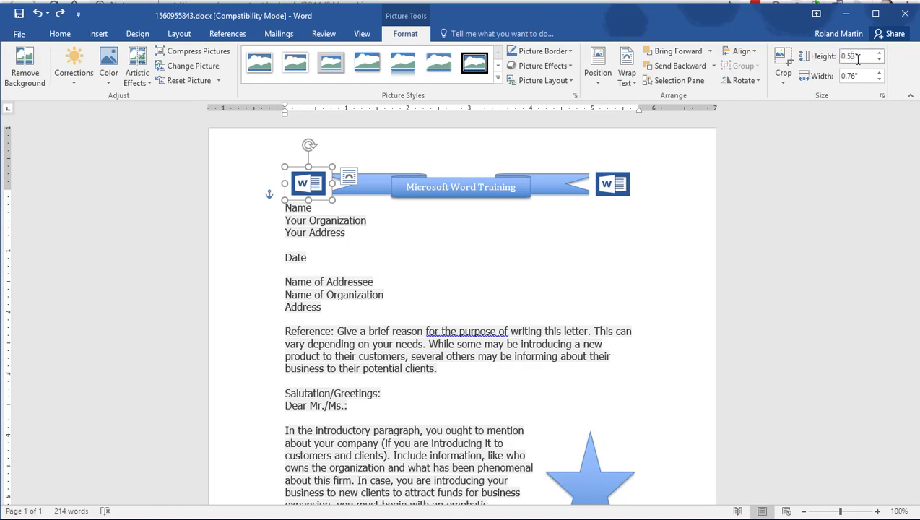
{"action": "left_click_drag", "start_coordinate": [852, 56], "coordinate": [834, 56]}
{"action": "type", "text": "1"}
{"action": "key", "text": "Return"}
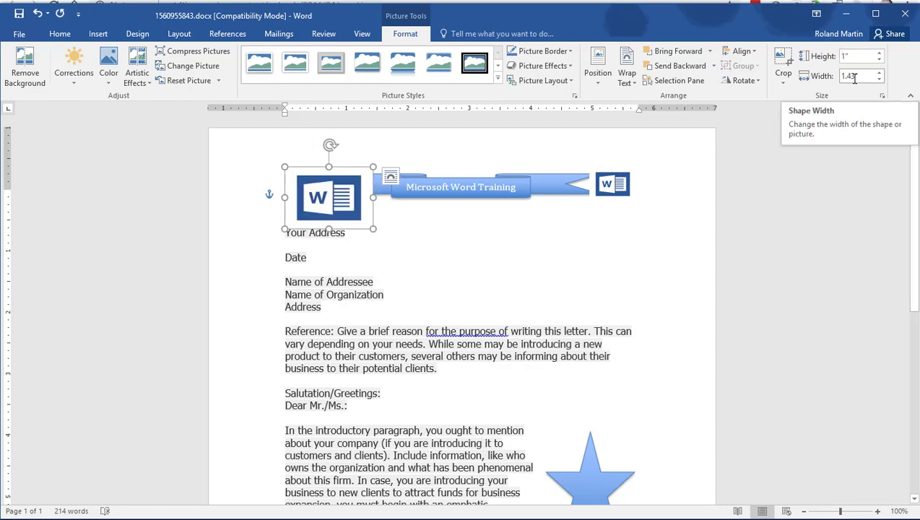
{"action": "left_click", "coordinate": [854, 75]}
{"action": "key", "text": "BackSpace"}
{"action": "key", "text": "BackSpace"}
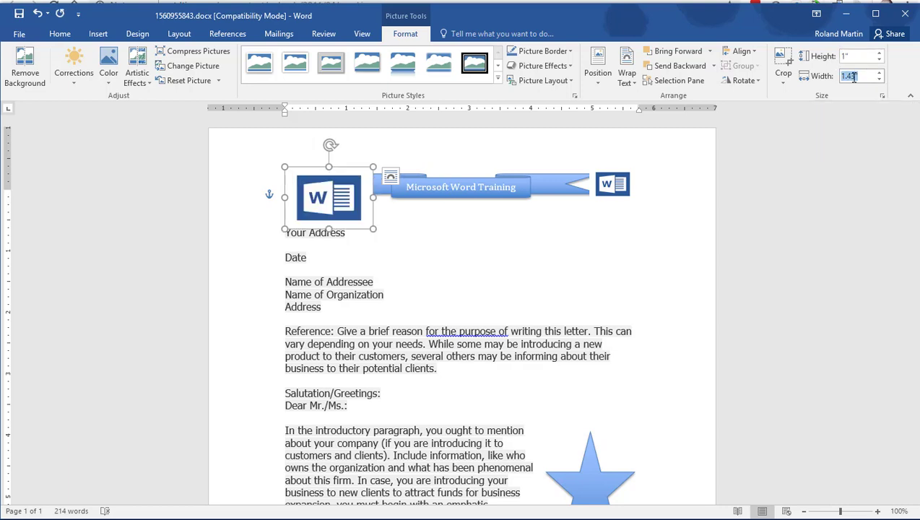
Set the height of the Word icon at the banner's right end to 1" as well
{"action": "left_click", "coordinate": [611, 193]}
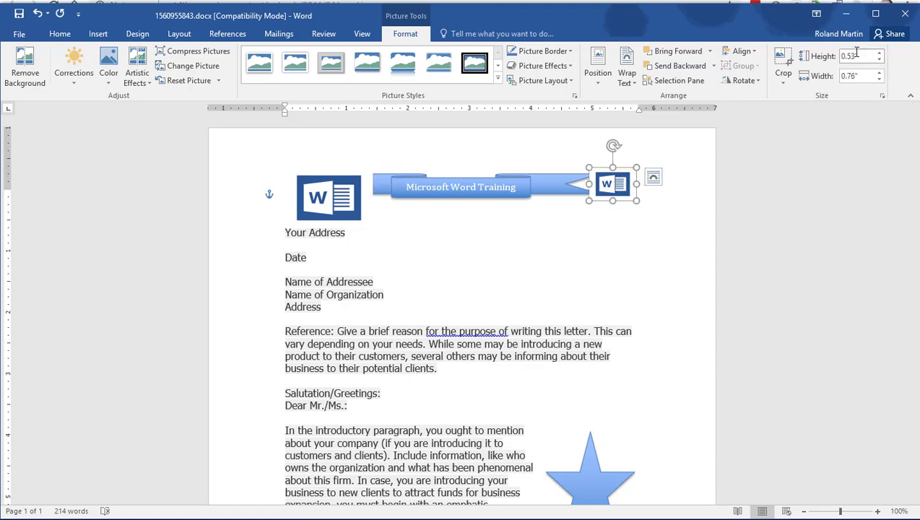
{"action": "left_click_drag", "start_coordinate": [852, 56], "coordinate": [844, 60]}
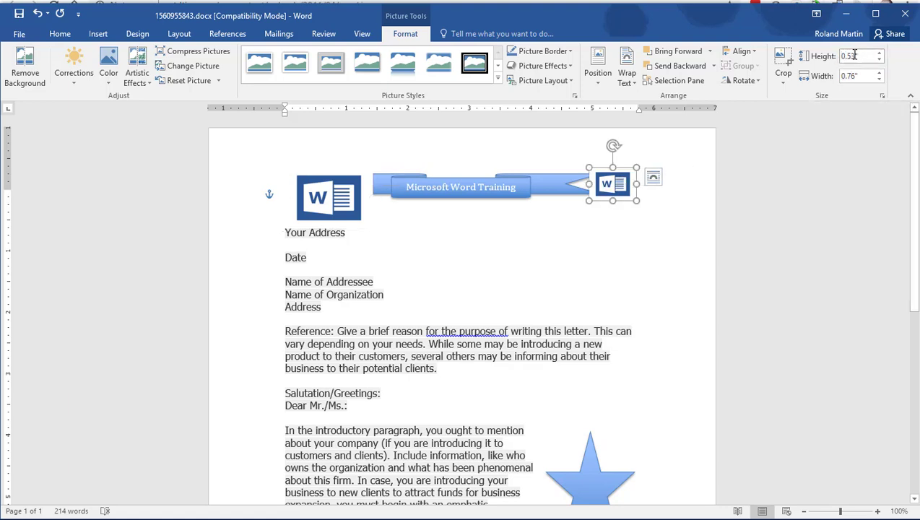
{"action": "type", "text": "1"}
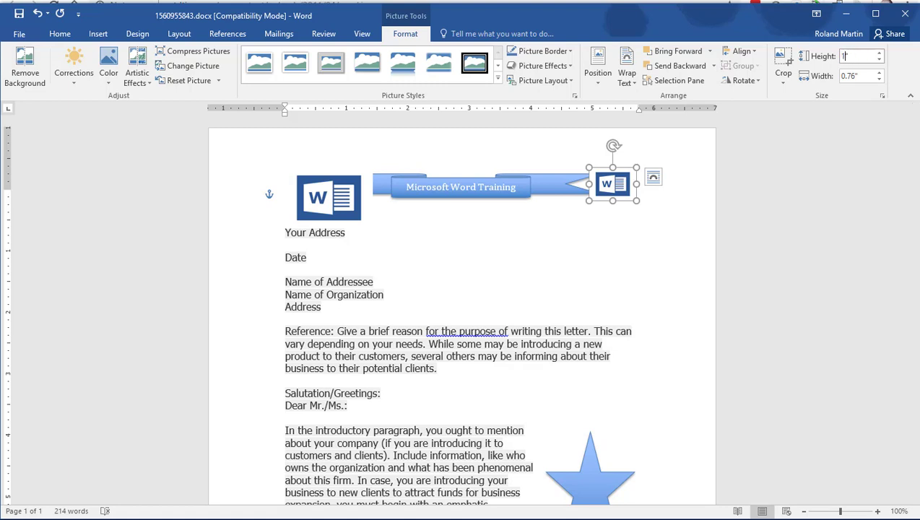
{"action": "key", "text": "Return"}
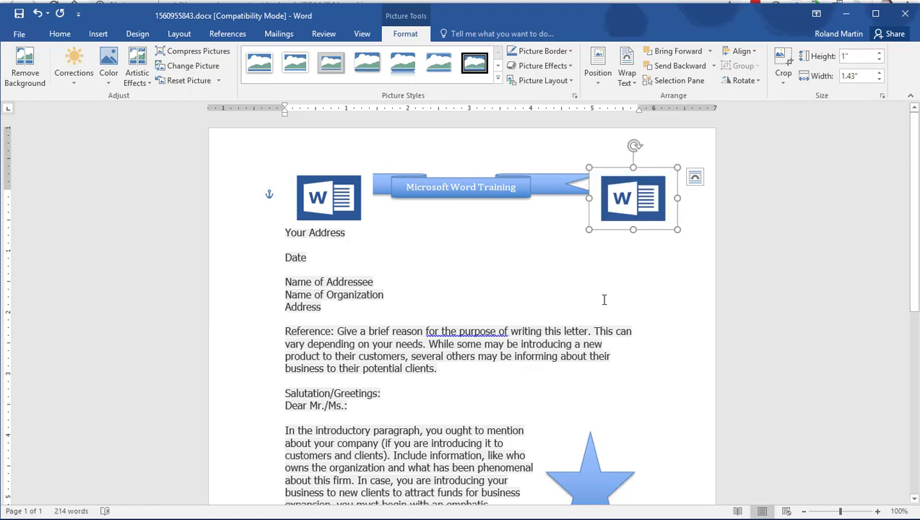
{"action": "left_click", "coordinate": [600, 296]}
Resize the ribbon banner to fit between the two enlarged icons, about 0.97" high by 3.76" wide
{"action": "left_click", "coordinate": [537, 187]}
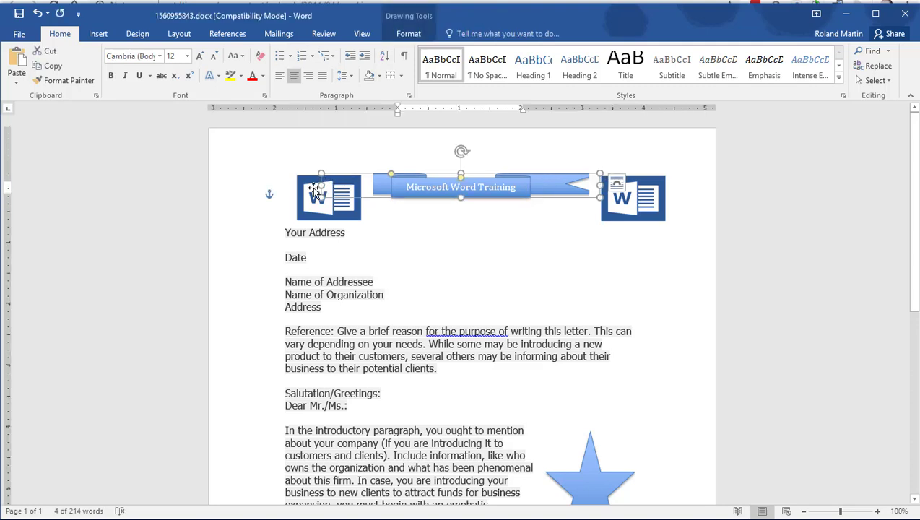
{"action": "left_click_drag", "start_coordinate": [320, 186], "coordinate": [364, 185]}
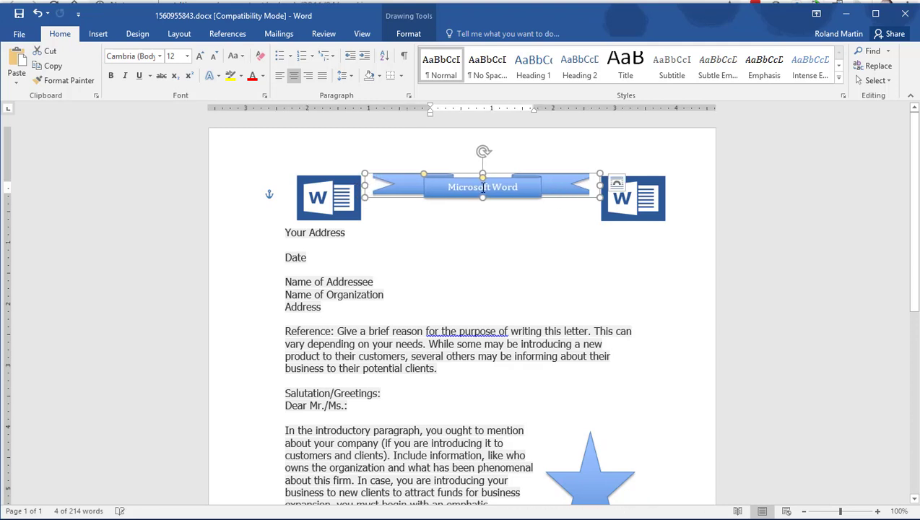
{"action": "left_click_drag", "start_coordinate": [599, 184], "coordinate": [596, 185]}
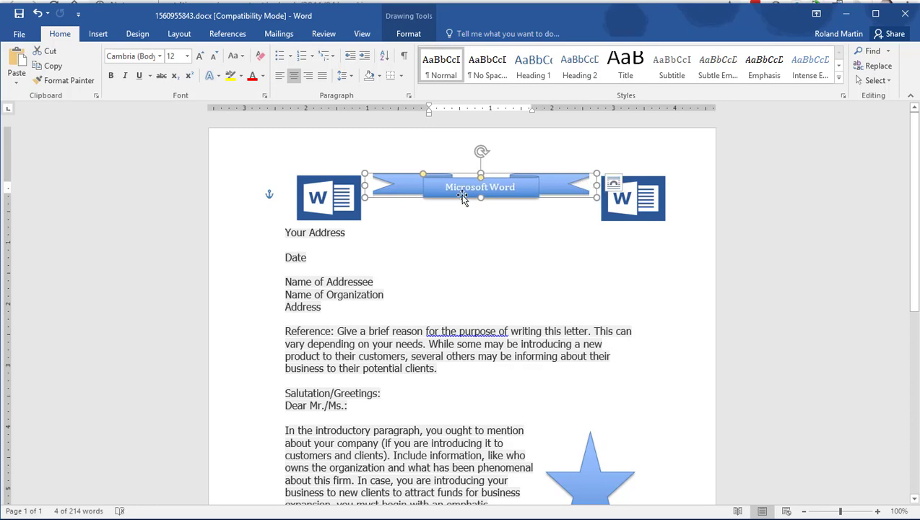
{"action": "left_click_drag", "start_coordinate": [474, 203], "coordinate": [476, 233]}
{"action": "left_click", "coordinate": [707, 275]}
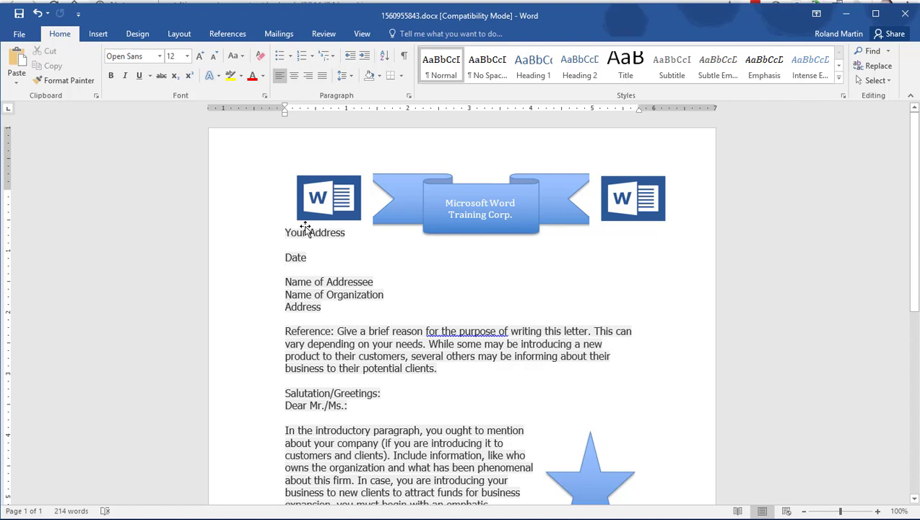
Insert two blank lines above "Your Address" to move the letter text below the banner
{"action": "key", "text": "Return"}
{"action": "key", "text": "Return"}
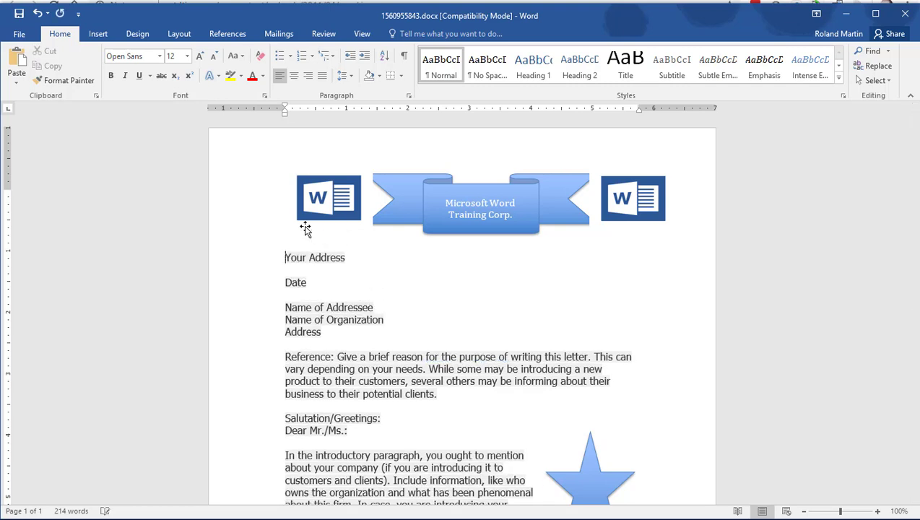
{"action": "key", "text": "End"}
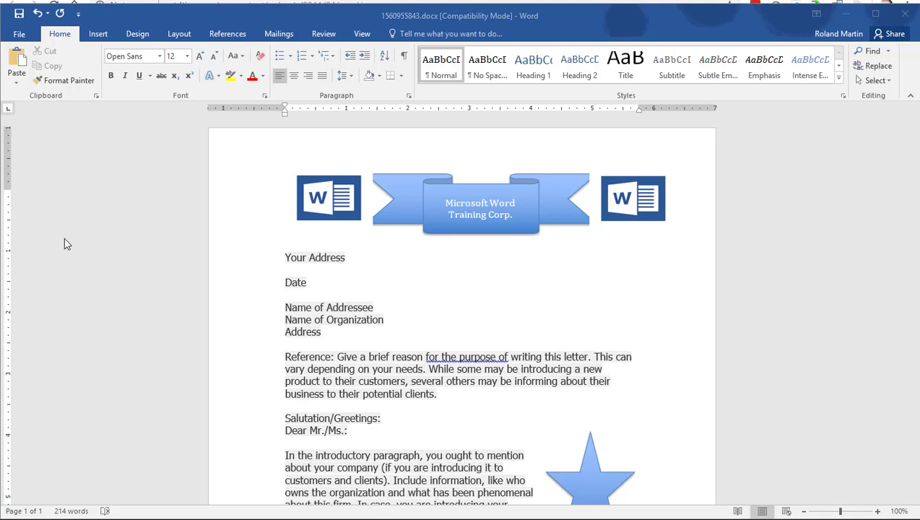
Fill the ribbon banner with a lighter blue theme color
{"action": "left_click", "coordinate": [405, 210]}
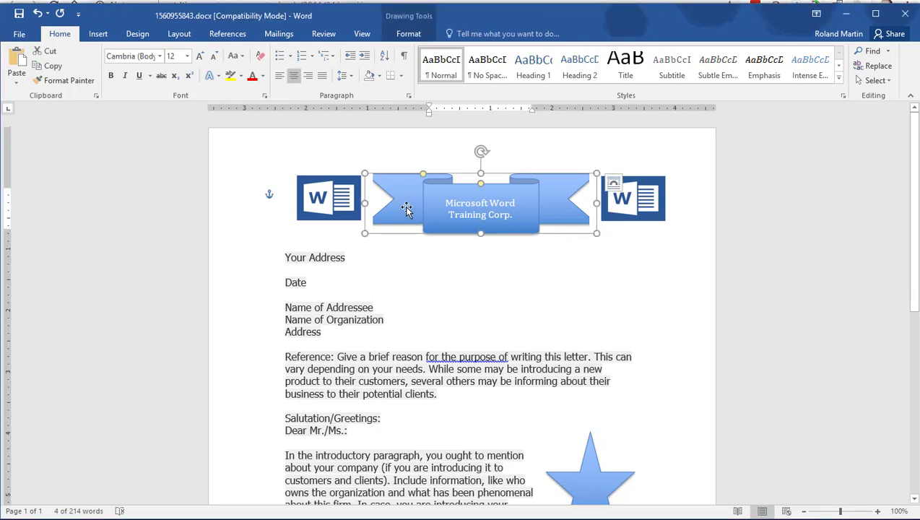
{"action": "left_click", "coordinate": [417, 36]}
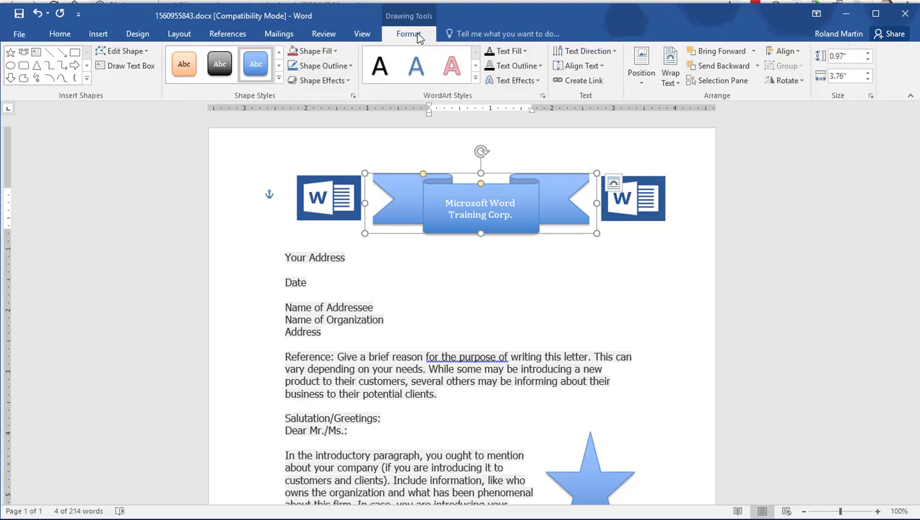
{"action": "left_click", "coordinate": [335, 52]}
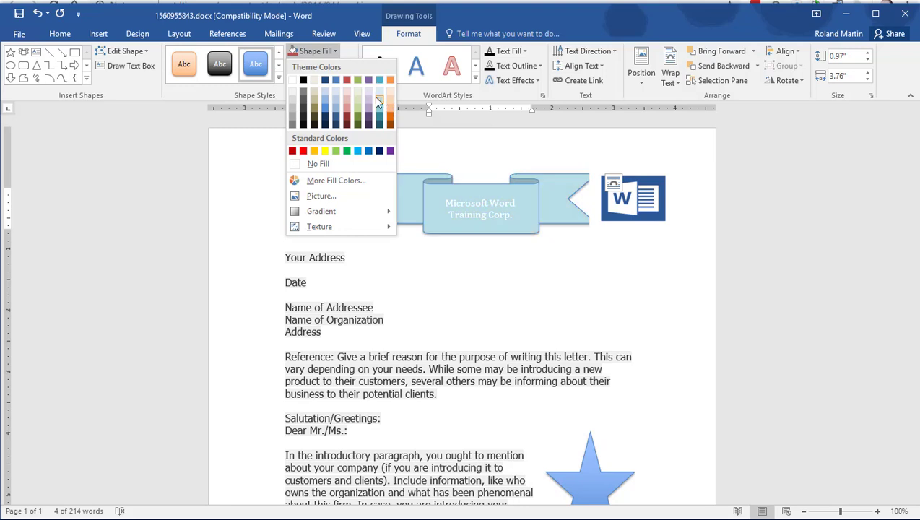
{"action": "left_click", "coordinate": [333, 101]}
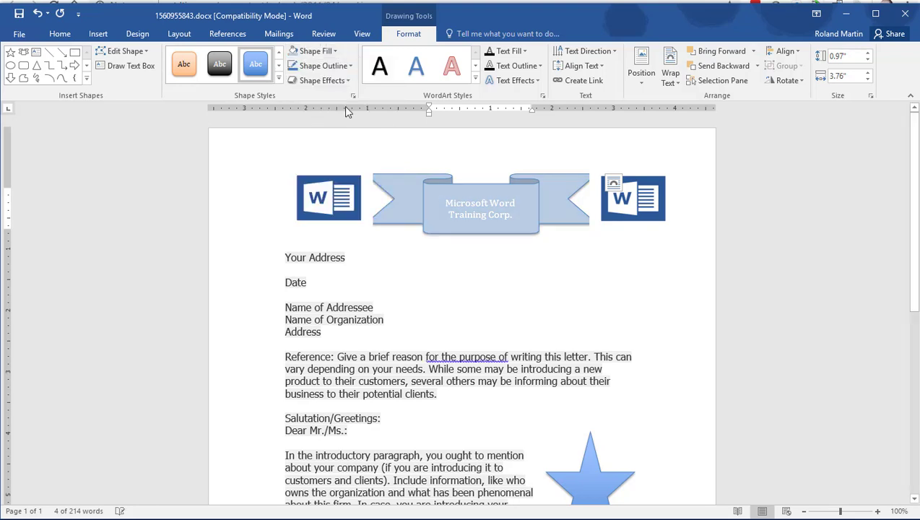
{"action": "left_click", "coordinate": [629, 310]}
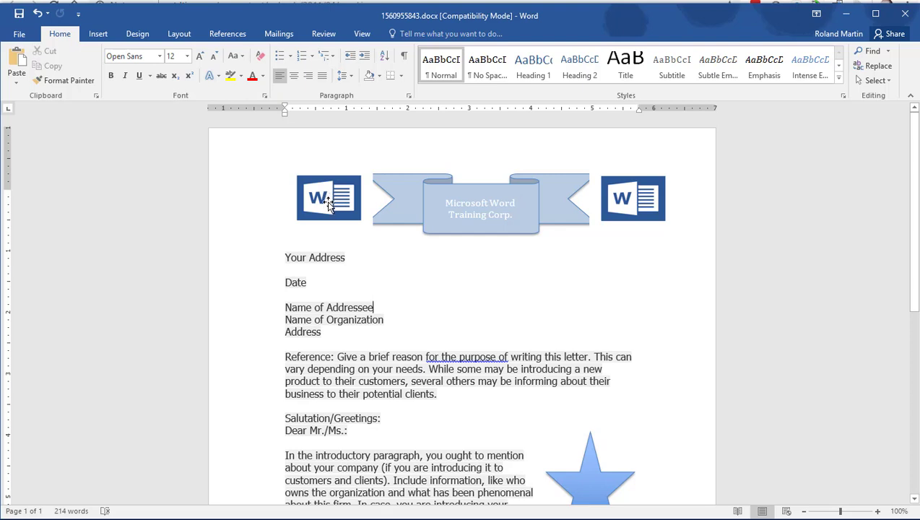
Examine the rotation and flip options and the layout size settings of the Word icon at the banner's left end
{"action": "left_click", "coordinate": [328, 197]}
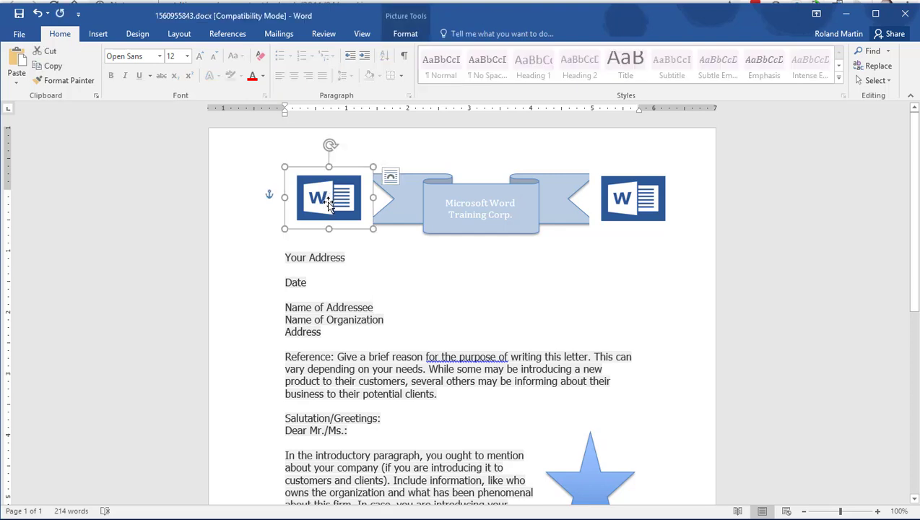
{"action": "left_click", "coordinate": [405, 36]}
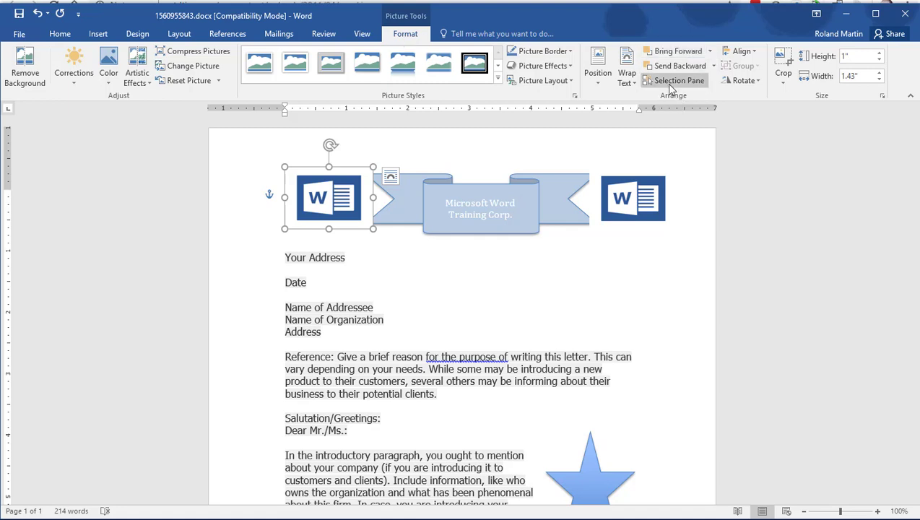
{"action": "left_click", "coordinate": [757, 81]}
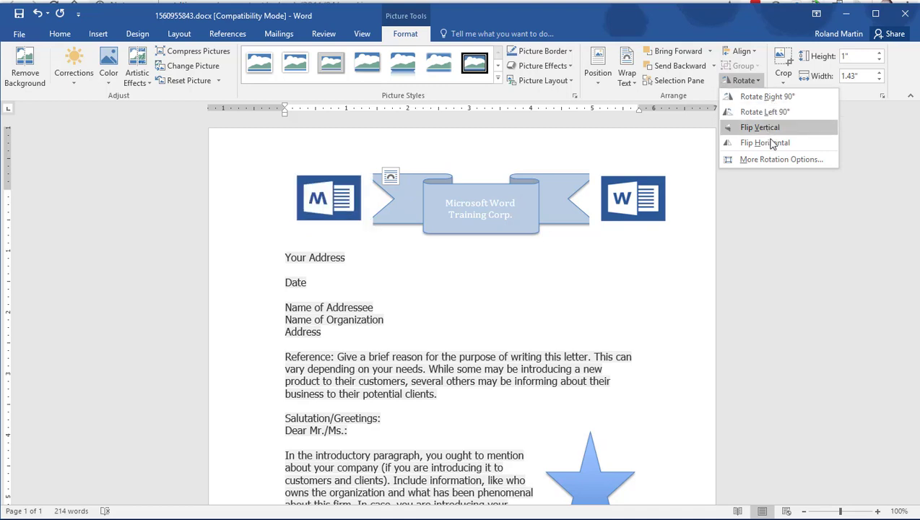
{"action": "left_click", "coordinate": [776, 161]}
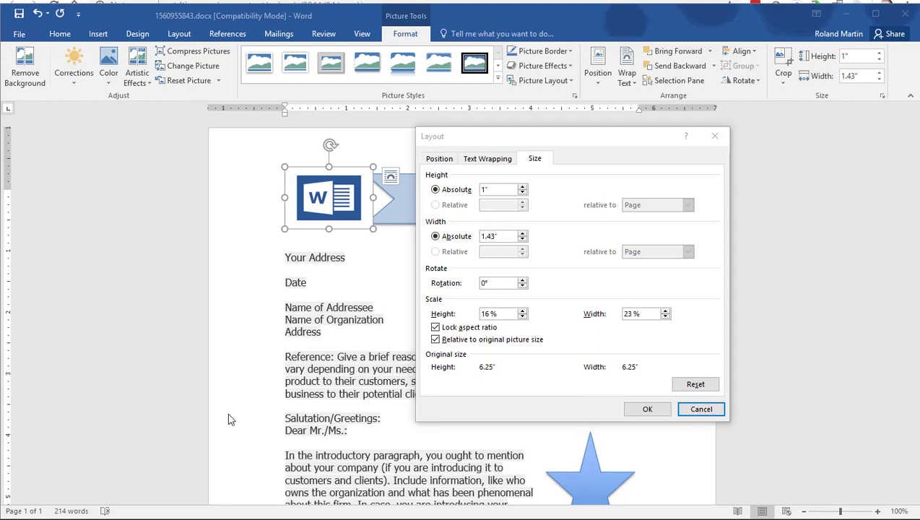
{"action": "left_click", "coordinate": [715, 410]}
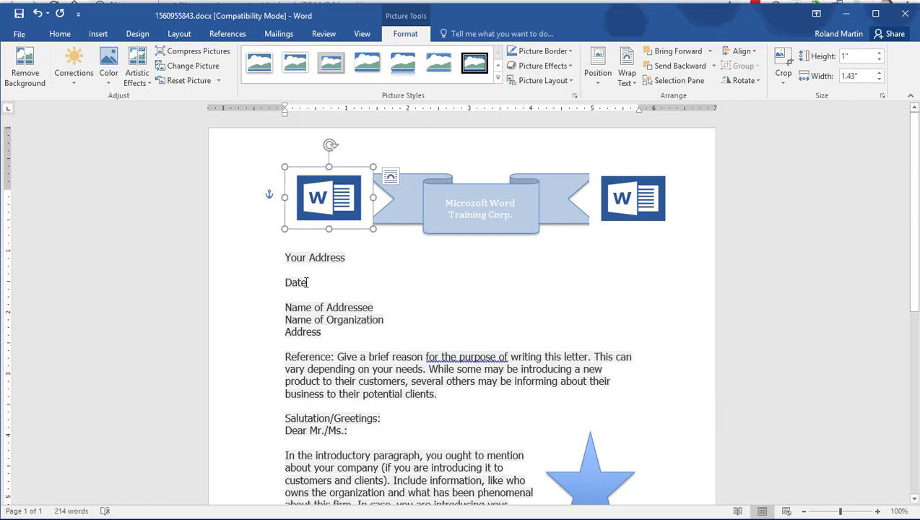
Replace the "Date" placeholder with the current date in the "June 19, 2019" format, without automatic updating
{"action": "left_click_drag", "start_coordinate": [306, 283], "coordinate": [288, 286]}
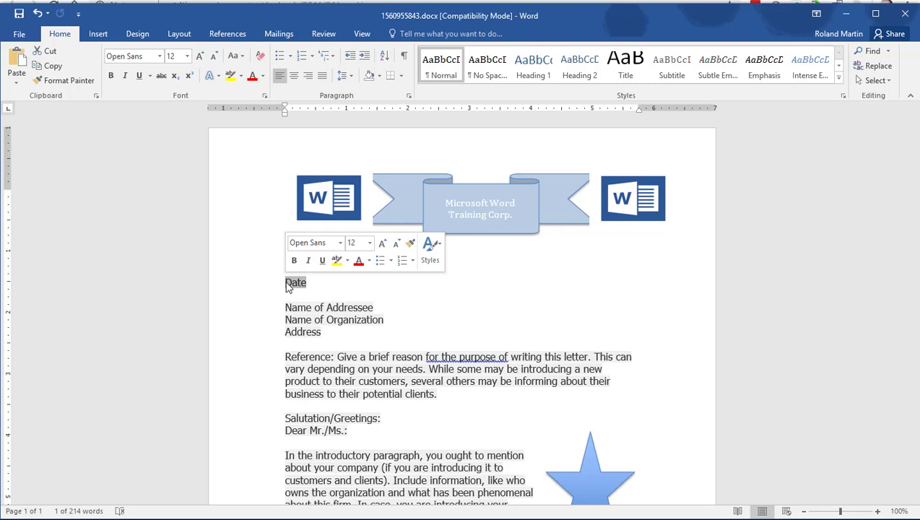
{"action": "left_click", "coordinate": [98, 35]}
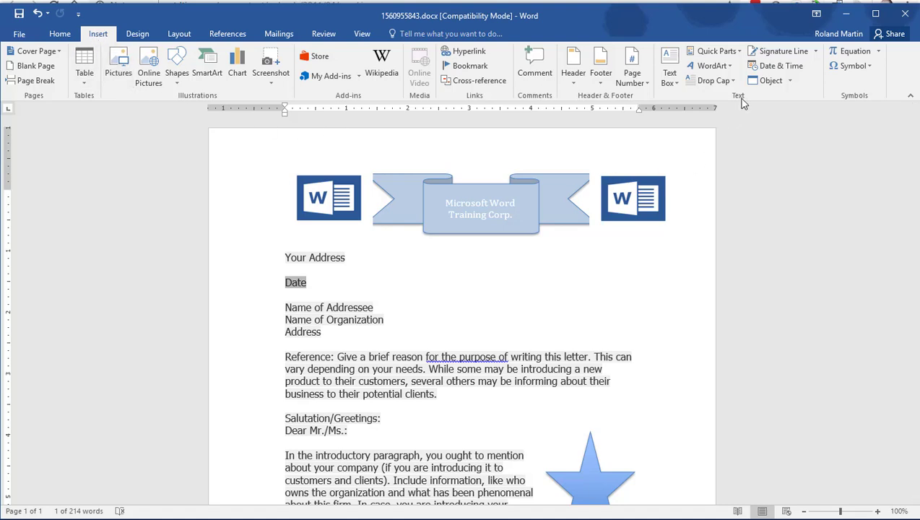
{"action": "left_click", "coordinate": [802, 72]}
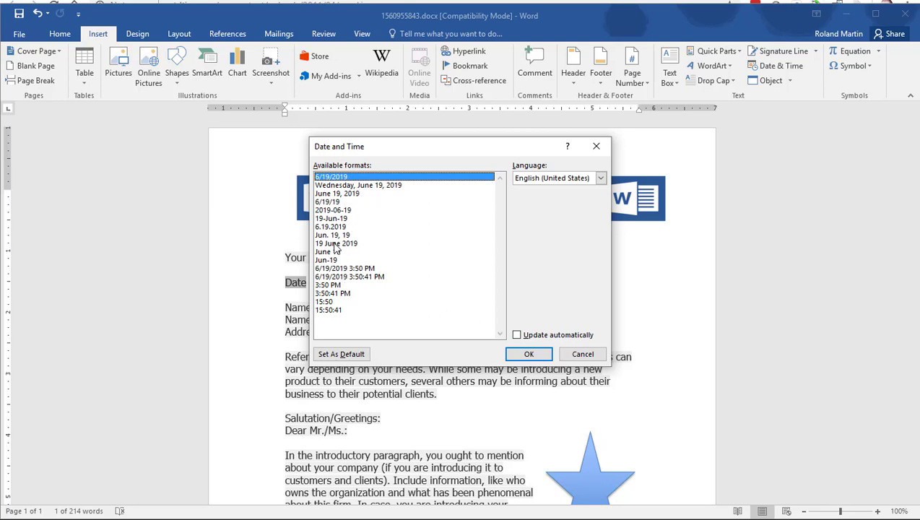
{"action": "left_click", "coordinate": [346, 195]}
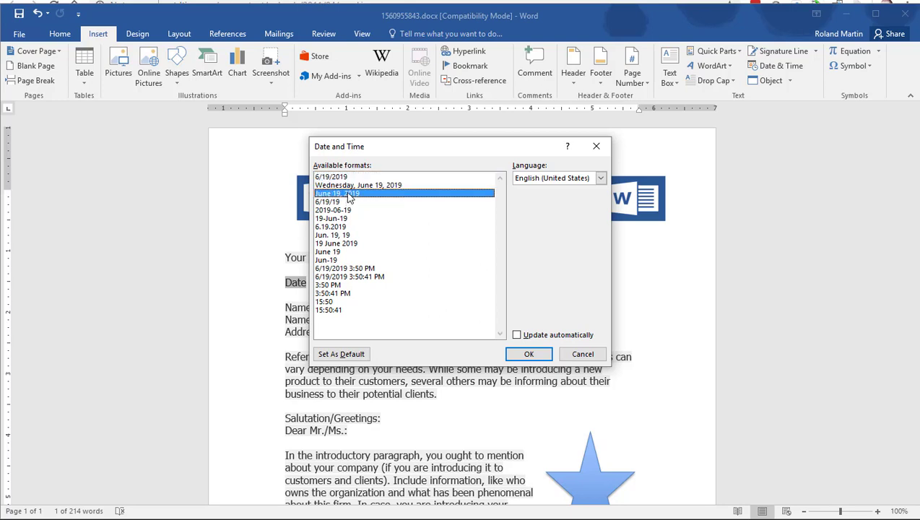
{"action": "left_click", "coordinate": [343, 218]}
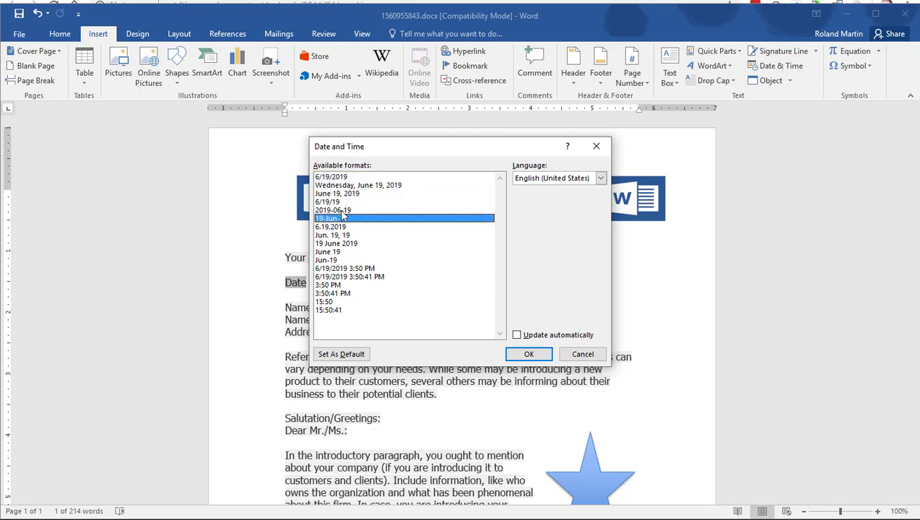
{"action": "left_click", "coordinate": [343, 194]}
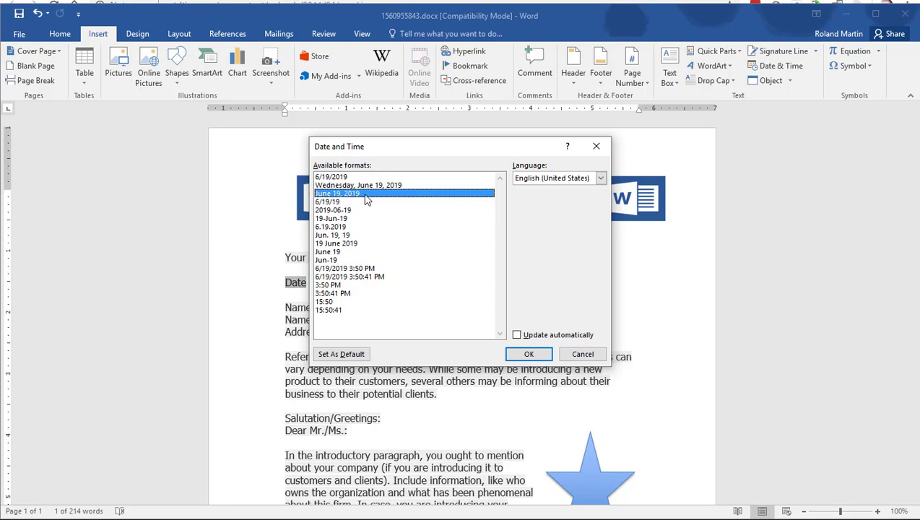
{"action": "left_click", "coordinate": [530, 354]}
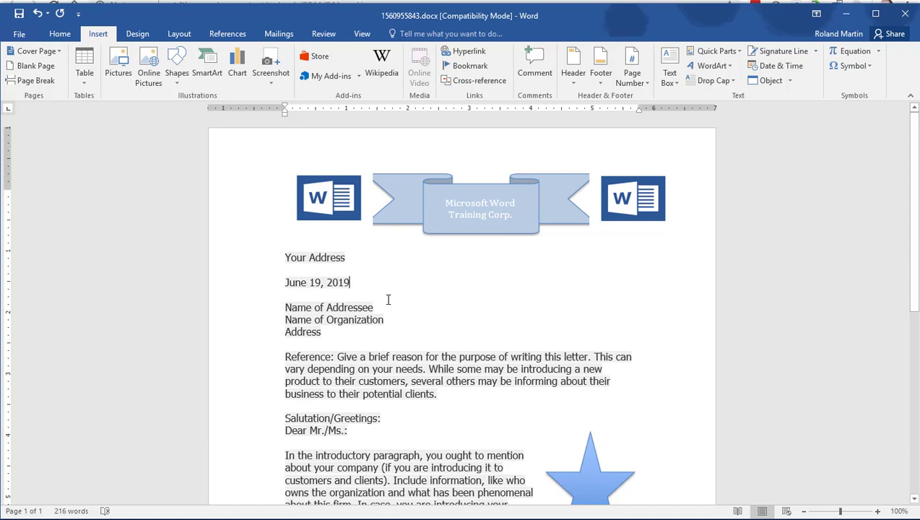
Replace the "Name of Addressee" placeholder with "Microsoft Word Training Corp."
{"action": "key", "text": "Up"}
{"action": "left_click_drag", "start_coordinate": [373, 308], "coordinate": [303, 311]}
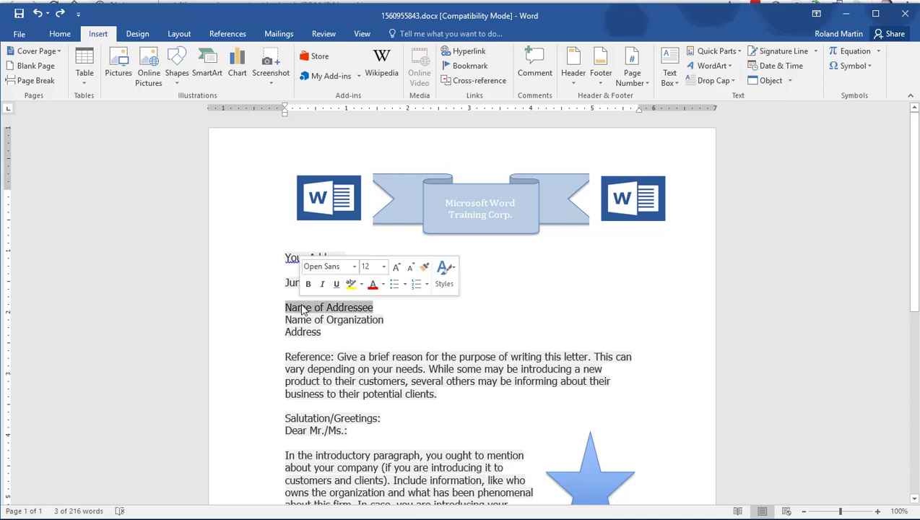
{"action": "type", "text": "Wo"}
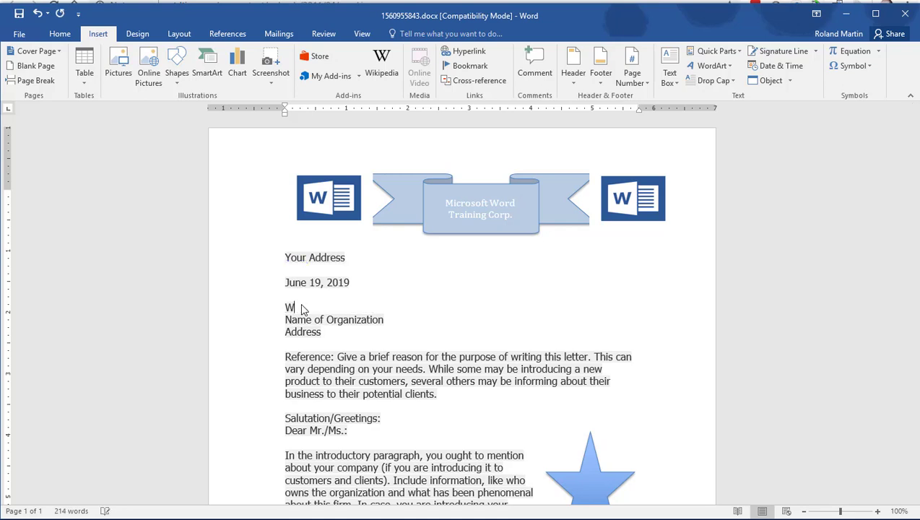
{"action": "key", "text": "BackSpace"}
{"action": "key", "text": "BackSpace"}
{"action": "type", "text": "Microsoft Word Training Corp."}
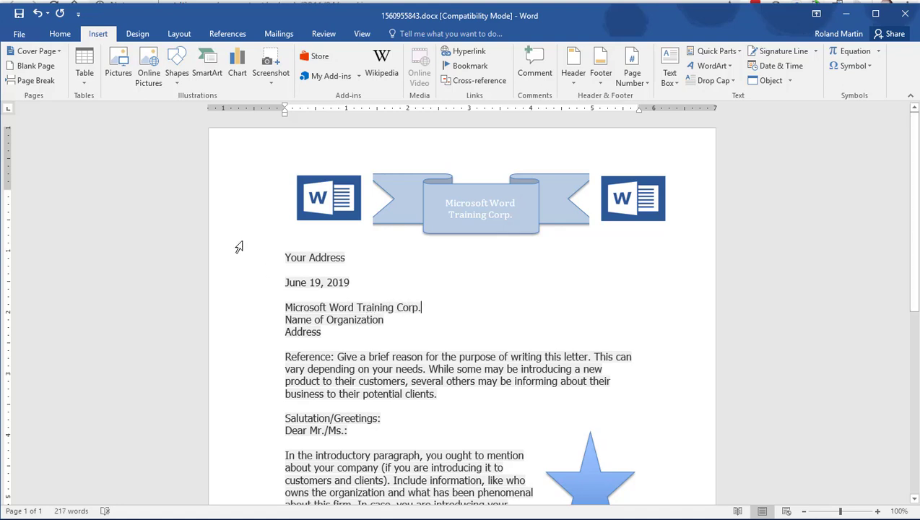
Save the "Microsoft Word Training Corp." line under the date as a Quick Part named "Company Name"
{"action": "left_click_drag", "start_coordinate": [287, 306], "coordinate": [422, 308]}
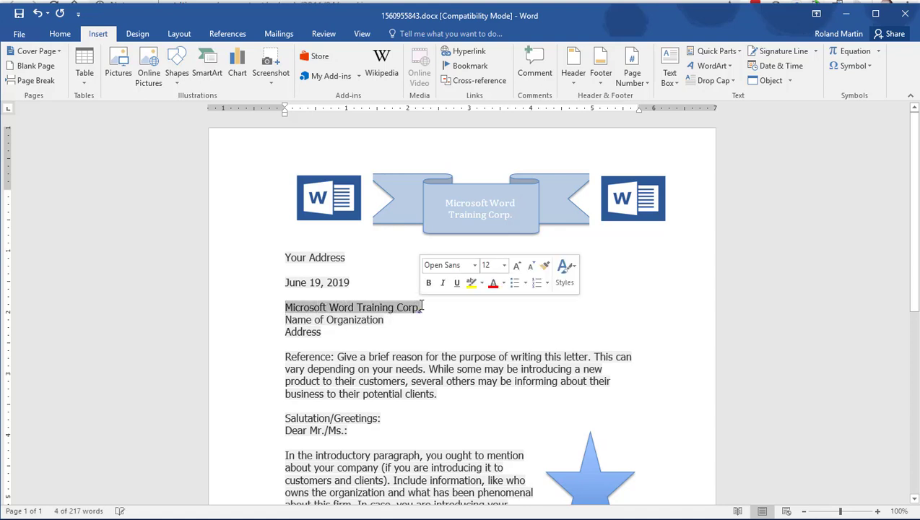
{"action": "left_click", "coordinate": [739, 52]}
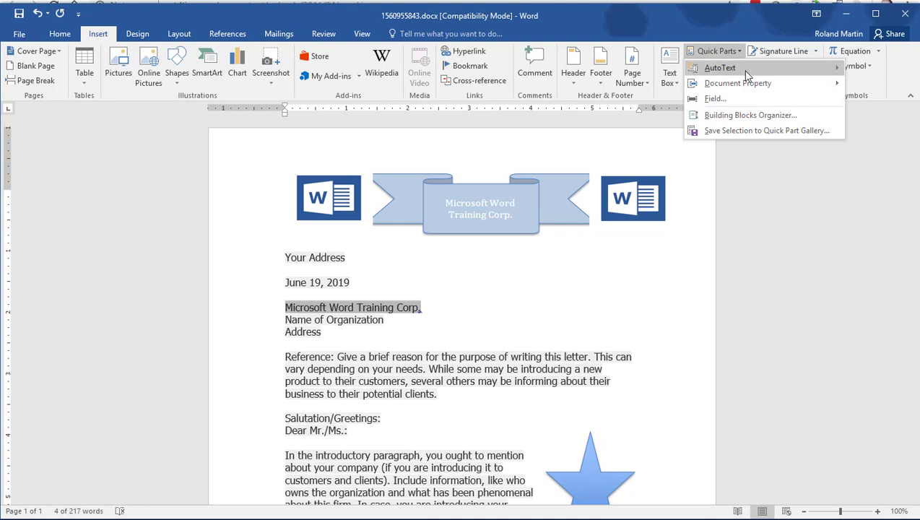
{"action": "mouse_move", "coordinate": [746, 72]}
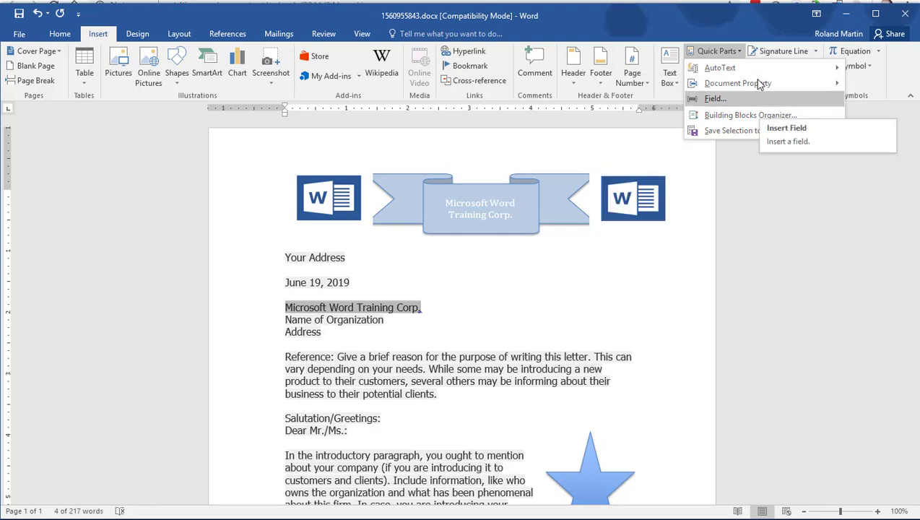
{"action": "left_click", "coordinate": [747, 131]}
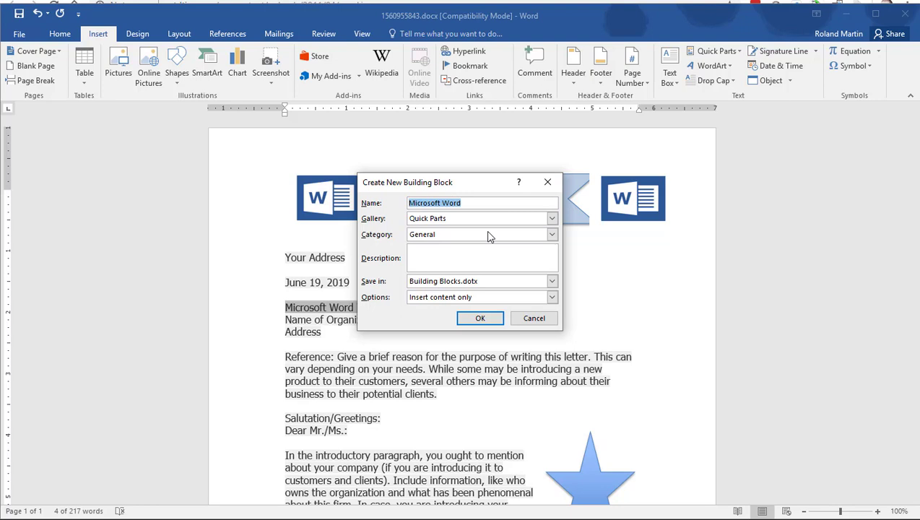
{"action": "type", "text": "Company Name"}
{"action": "left_click", "coordinate": [482, 319]}
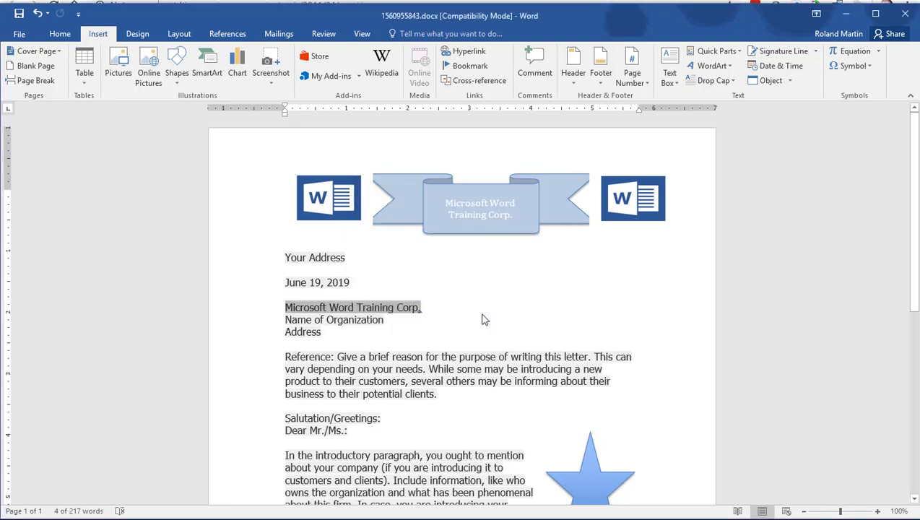
Insert the "Company Name" Quick Part on a new line below the company name, and change "Corp." to "LLC" in the original line
{"action": "left_click", "coordinate": [429, 309]}
{"action": "key", "text": "Return"}
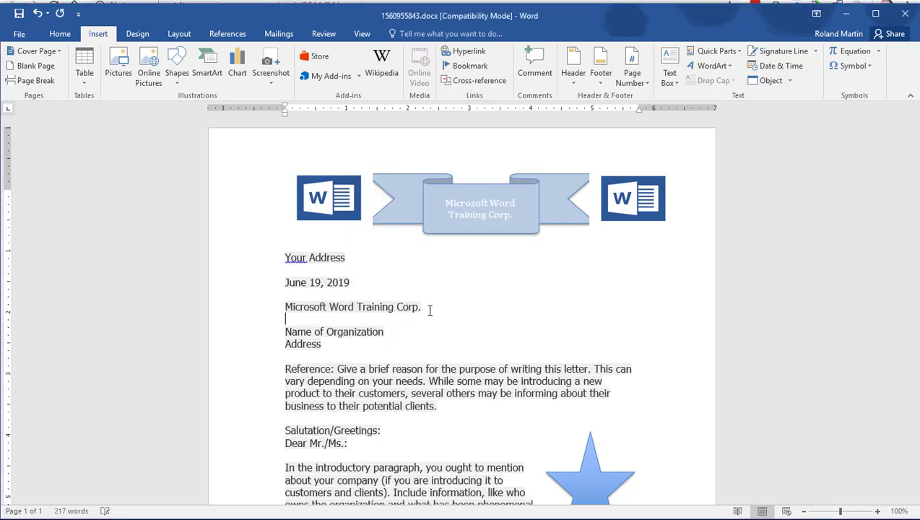
{"action": "key", "text": "ctrl+z"}
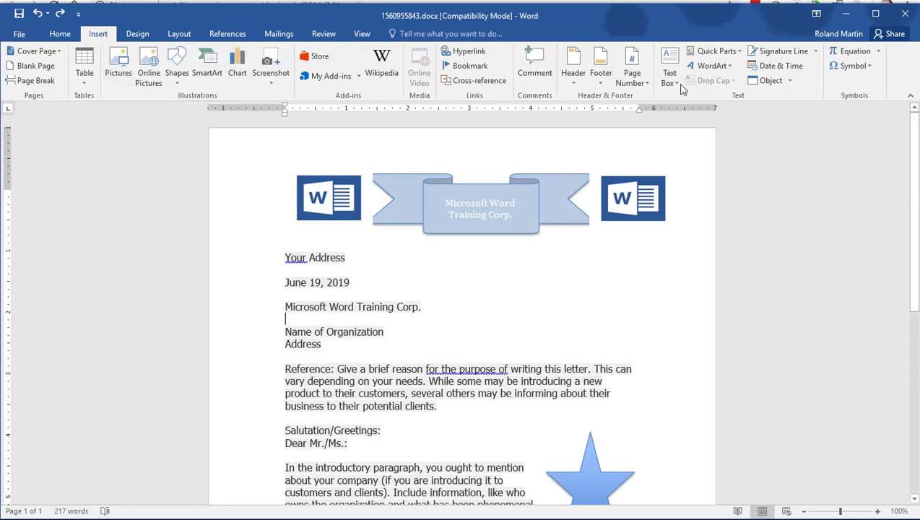
{"action": "left_click", "coordinate": [740, 52]}
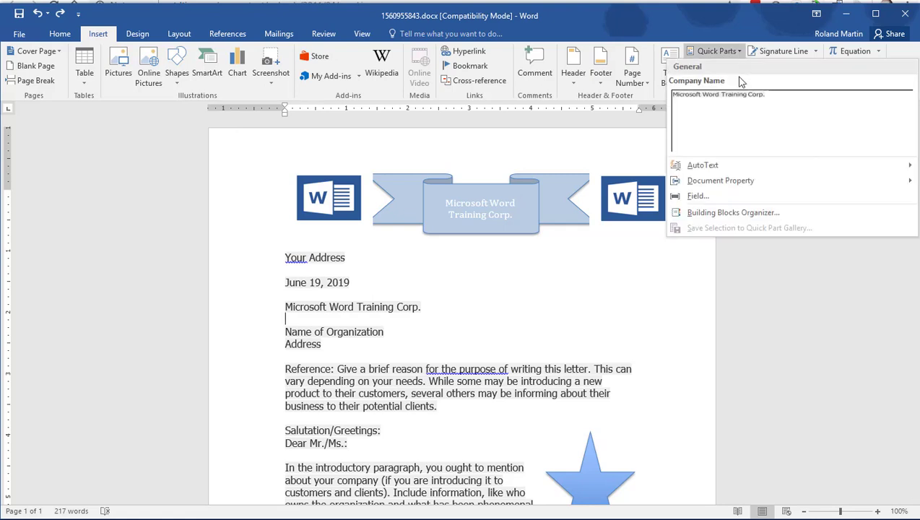
{"action": "left_click", "coordinate": [699, 89]}
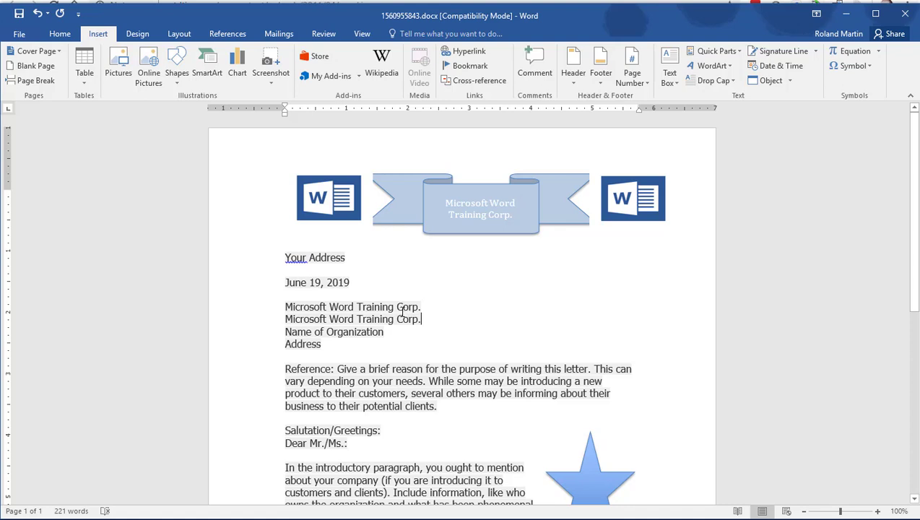
{"action": "left_click_drag", "start_coordinate": [395, 307], "coordinate": [424, 304]}
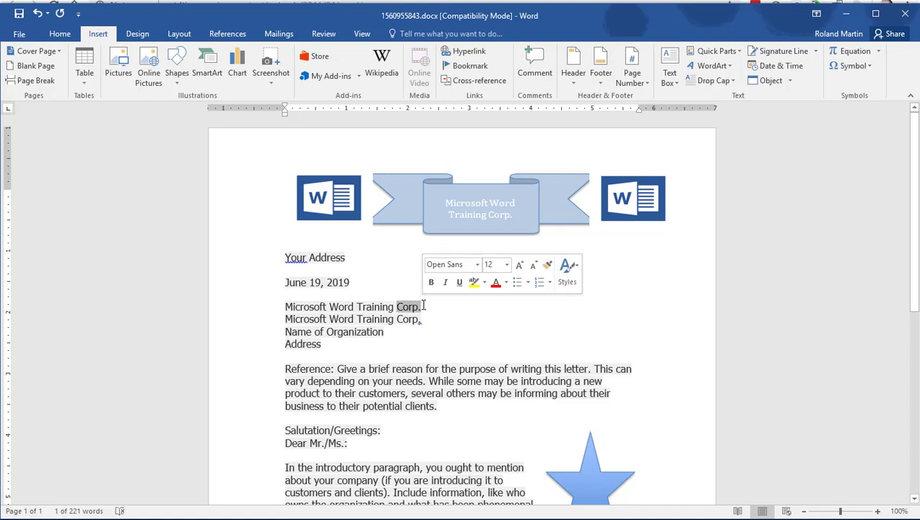
{"action": "type", "text": "LL"}
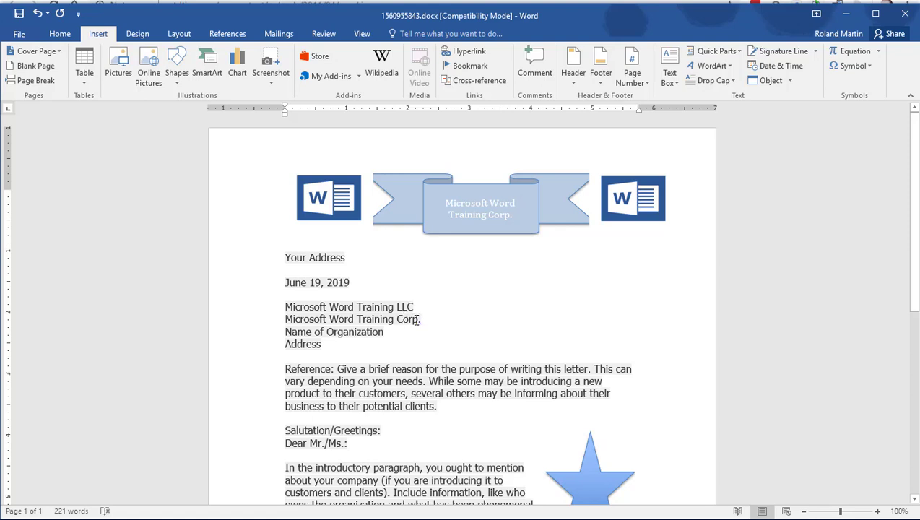
Examine the building block properties of the "Company Name" Quick Part without changing them
{"action": "left_click", "coordinate": [736, 52]}
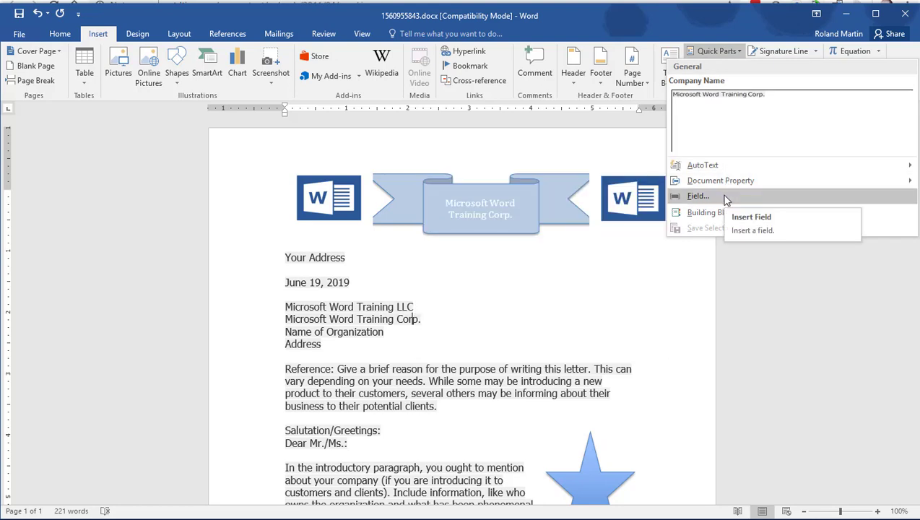
{"action": "right_click", "coordinate": [717, 117]}
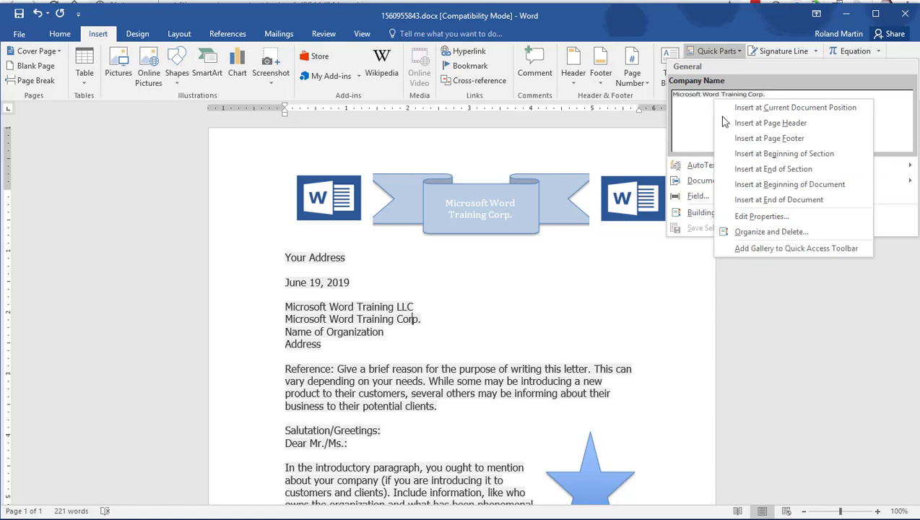
{"action": "left_click", "coordinate": [764, 216]}
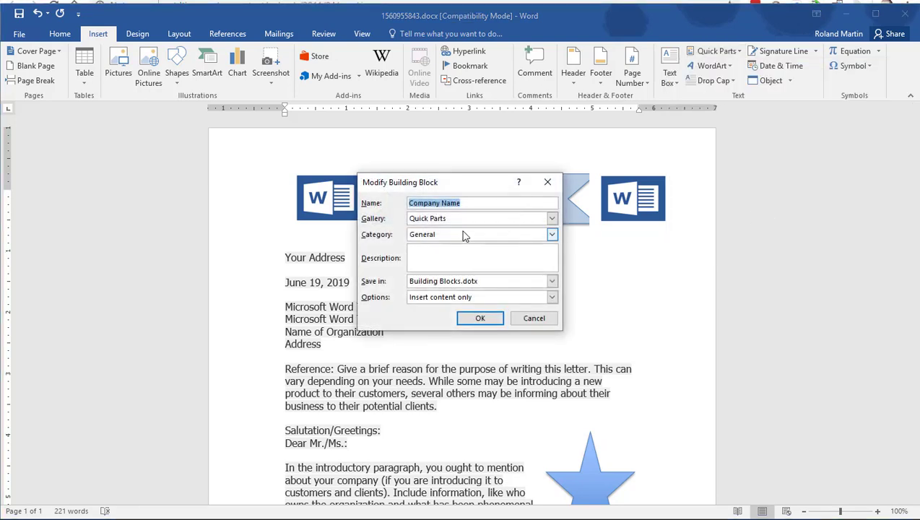
{"action": "left_click", "coordinate": [527, 320]}
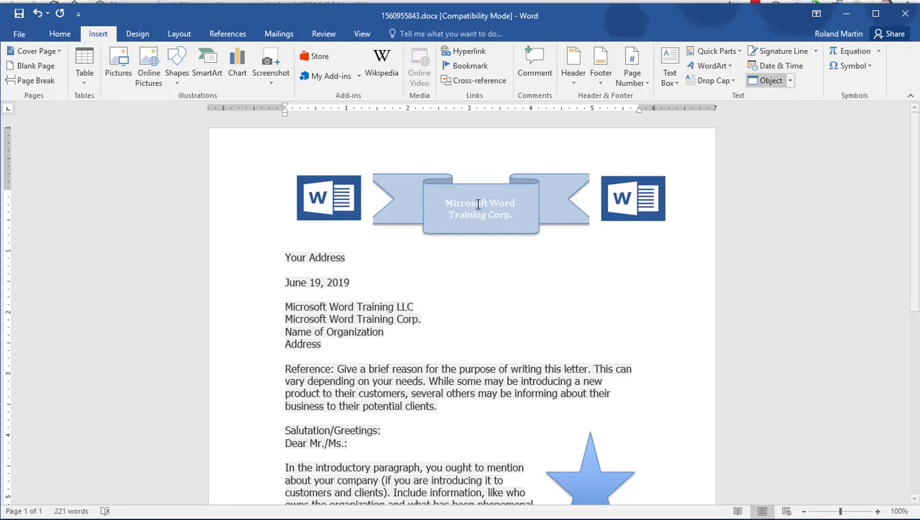
Delete the "Microsoft Word Training Corp." line above "Name of Organization", including its empty line
{"action": "left_click_drag", "start_coordinate": [421, 319], "coordinate": [285, 320]}
{"action": "key", "text": "Delete"}
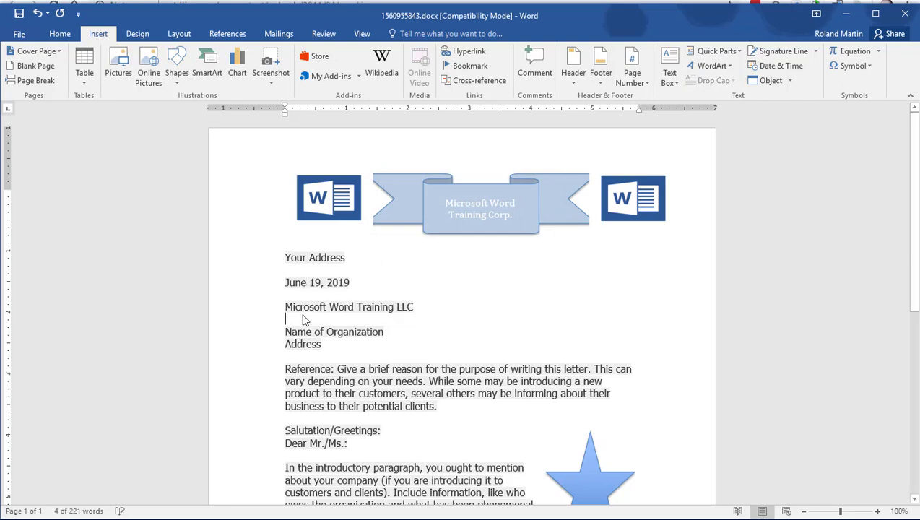
{"action": "key", "text": "Delete"}
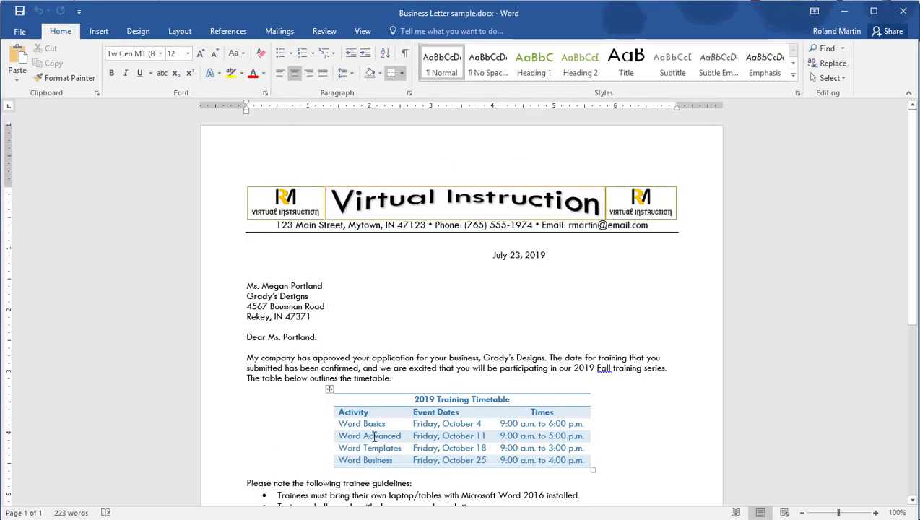
Select the "2019 Training Timetable" table in the sample business letter and view its table design and layout options
{"action": "left_click", "coordinate": [329, 389]}
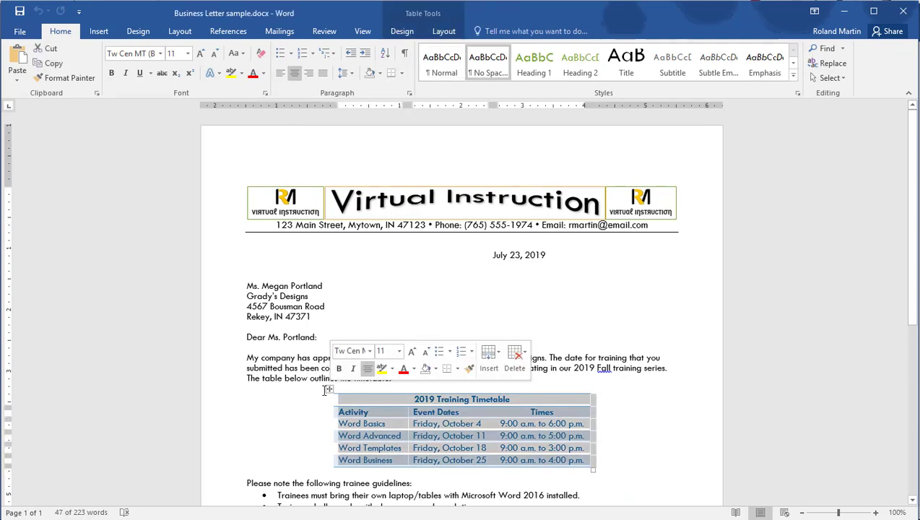
{"action": "left_click", "coordinate": [409, 33]}
{"action": "left_click", "coordinate": [444, 33]}
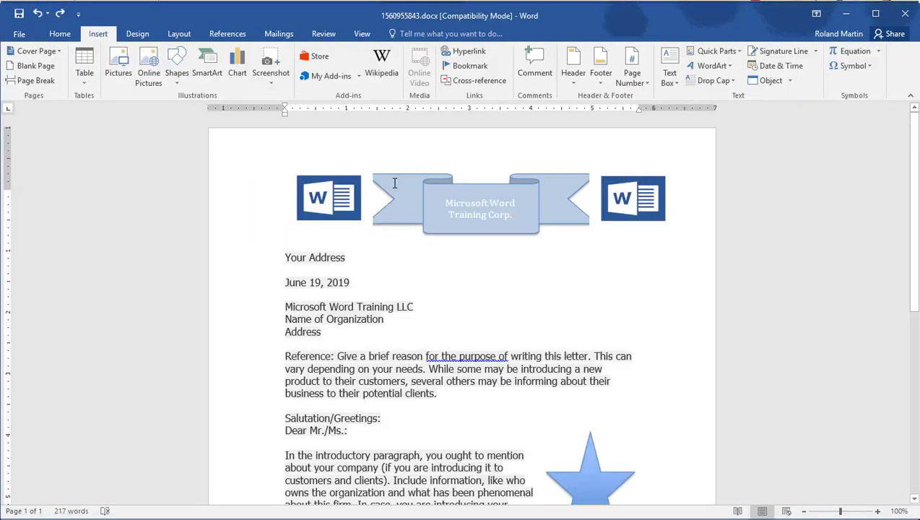
Insert two blank lines above the paragraph beginning "In case, you have given some documents"
{"action": "scroll", "coordinate": [371, 455], "scroll_direction": "down", "scroll_amount": 3}
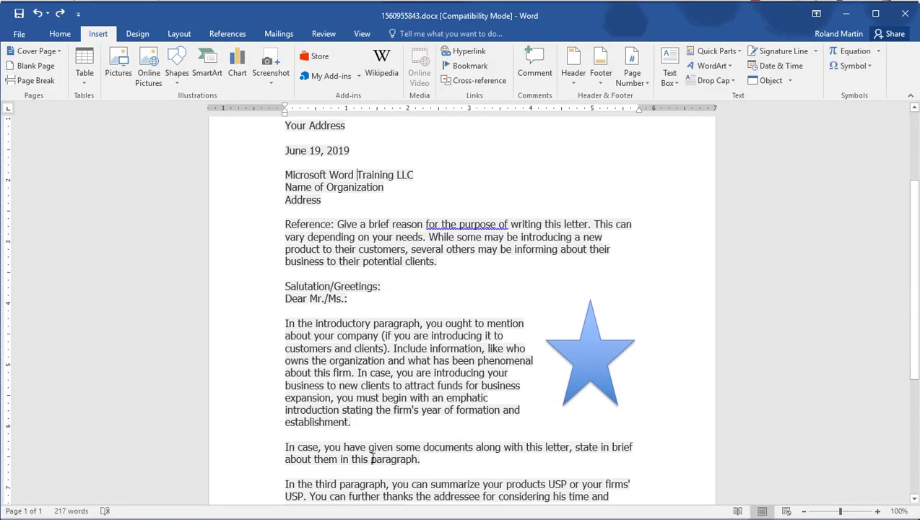
{"action": "key", "text": "Return"}
{"action": "key", "text": "Return"}
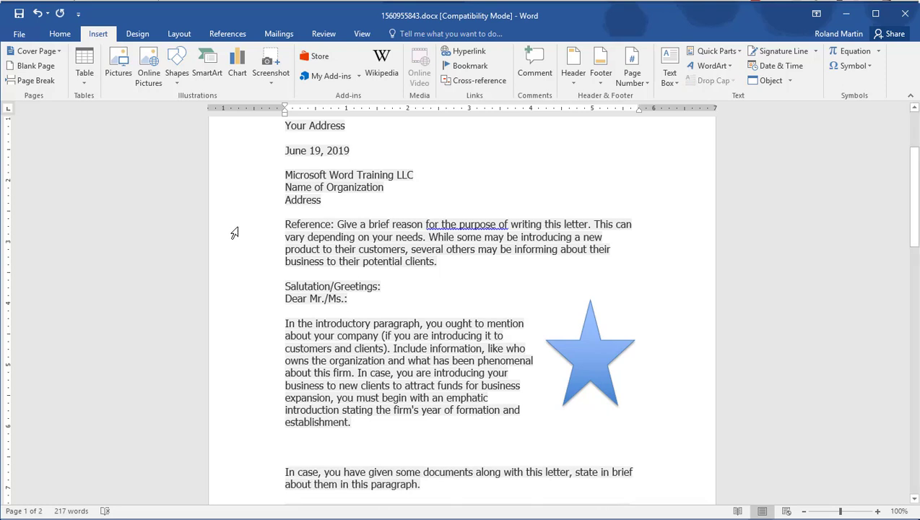
{"action": "left_click", "coordinate": [78, 83]}
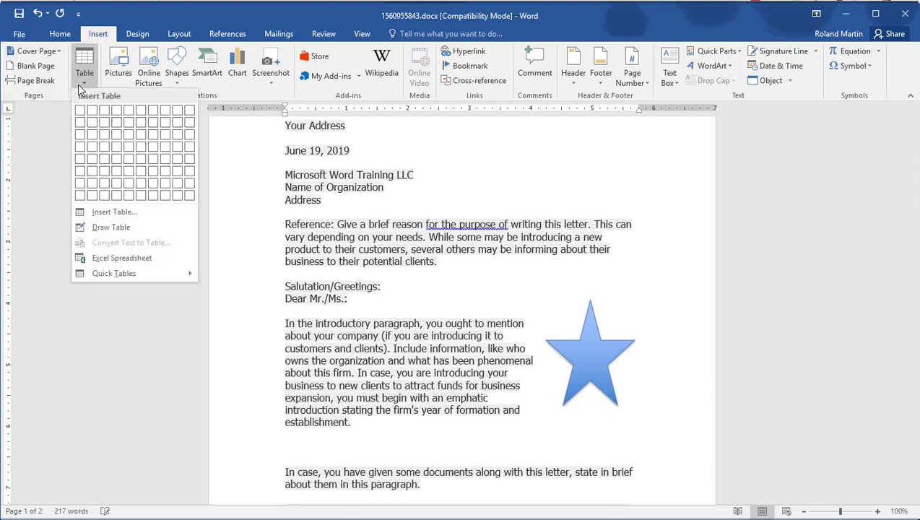
{"action": "left_click", "coordinate": [37, 154]}
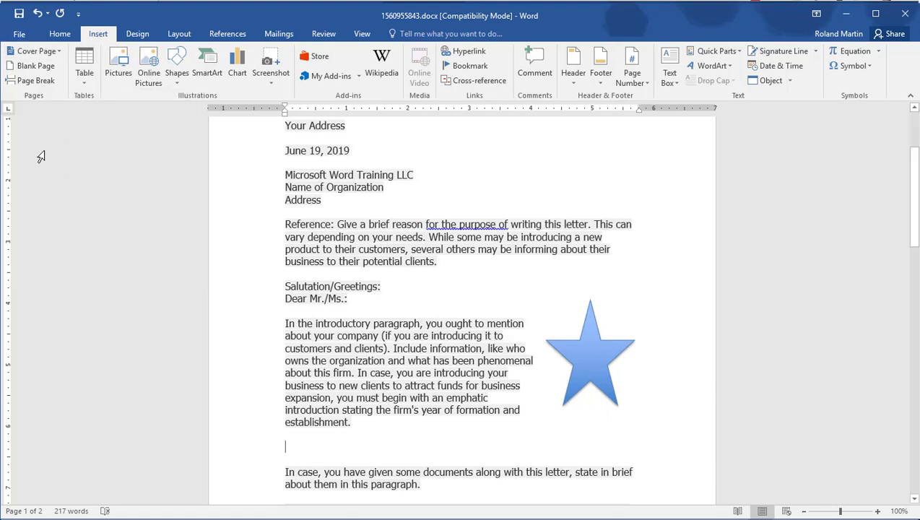
Draw a table about 5.56" wide and 2.05" high below the introductory paragraph, and divide it into three columns with two vertical lines
{"action": "left_click", "coordinate": [88, 85]}
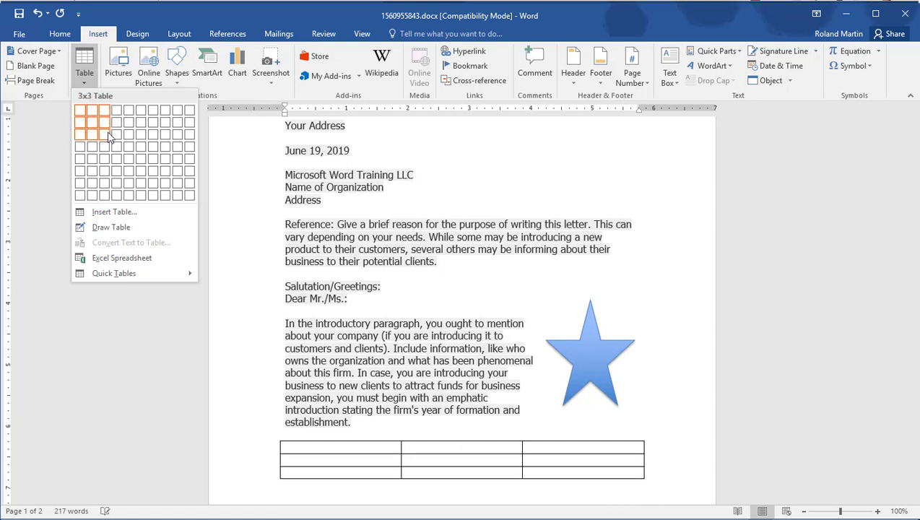
{"action": "left_click", "coordinate": [110, 228]}
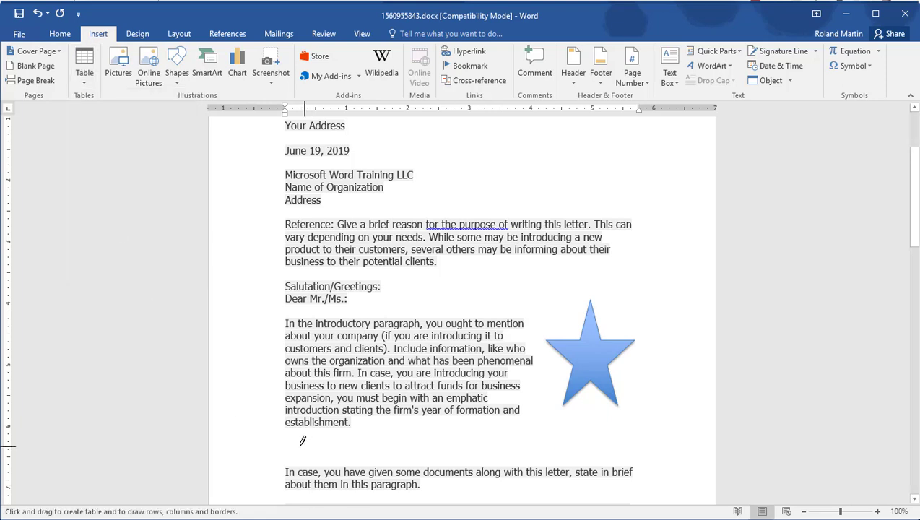
{"action": "mouse_move", "coordinate": [291, 443]}
{"action": "left_mouse_down"}
{"action": "mouse_move", "coordinate": [557, 455]}
{"action": "mouse_move", "coordinate": [605, 467]}
{"action": "mouse_move", "coordinate": [634, 510]}
{"action": "mouse_move", "coordinate": [633, 476]}
{"action": "left_mouse_up"}
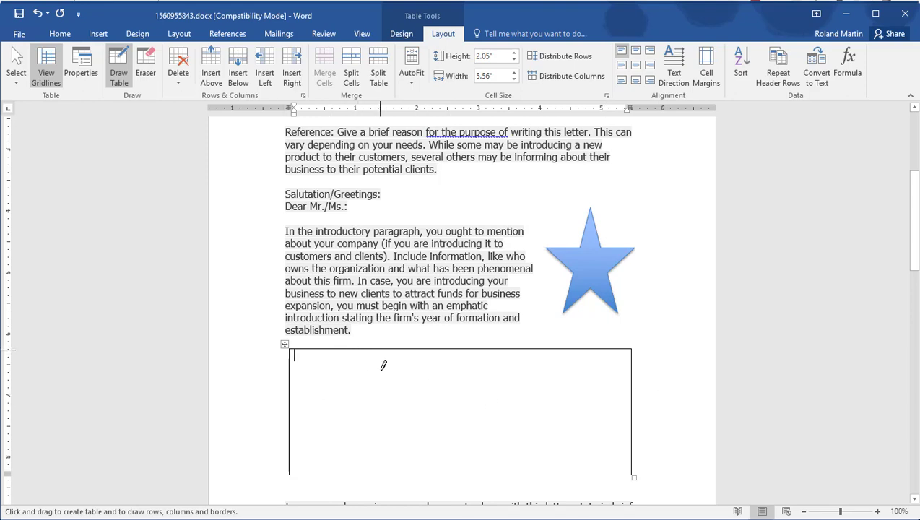
{"action": "left_click_drag", "start_coordinate": [380, 365], "coordinate": [385, 462]}
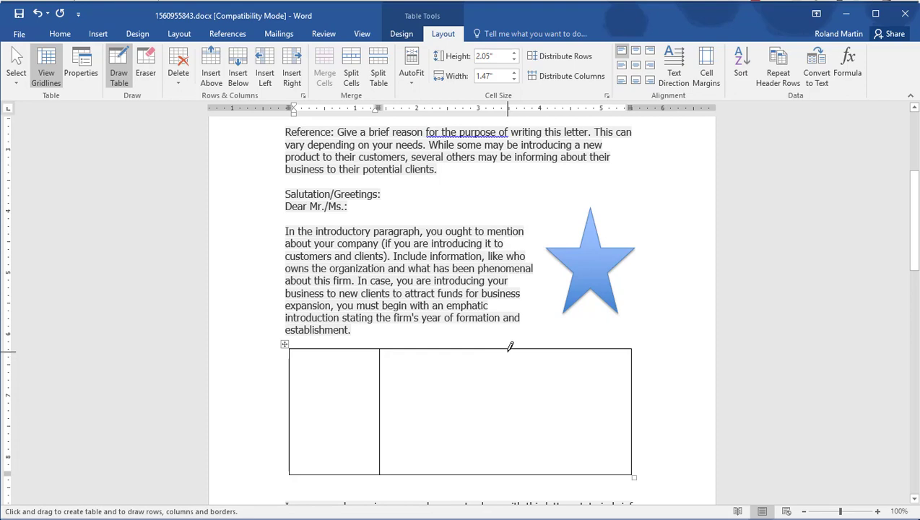
{"action": "left_click_drag", "start_coordinate": [520, 350], "coordinate": [509, 465]}
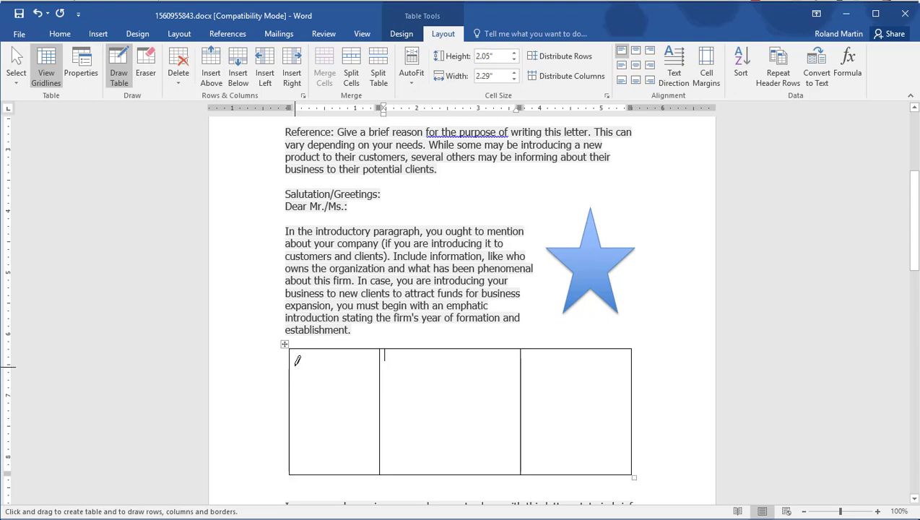
Draw four horizontal row borders in the table, with the third spanning only the first two columns and the others the full width
{"action": "left_click_drag", "start_coordinate": [291, 366], "coordinate": [618, 365]}
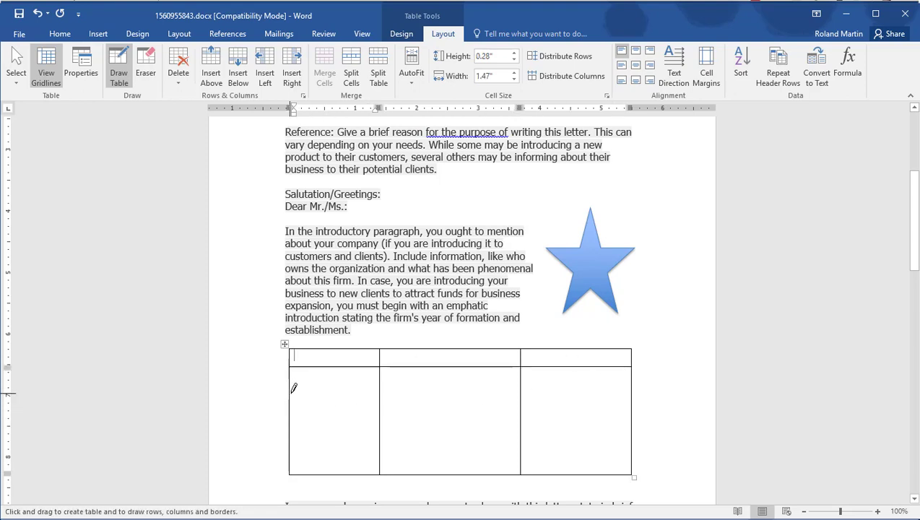
{"action": "left_click_drag", "start_coordinate": [292, 403], "coordinate": [615, 403]}
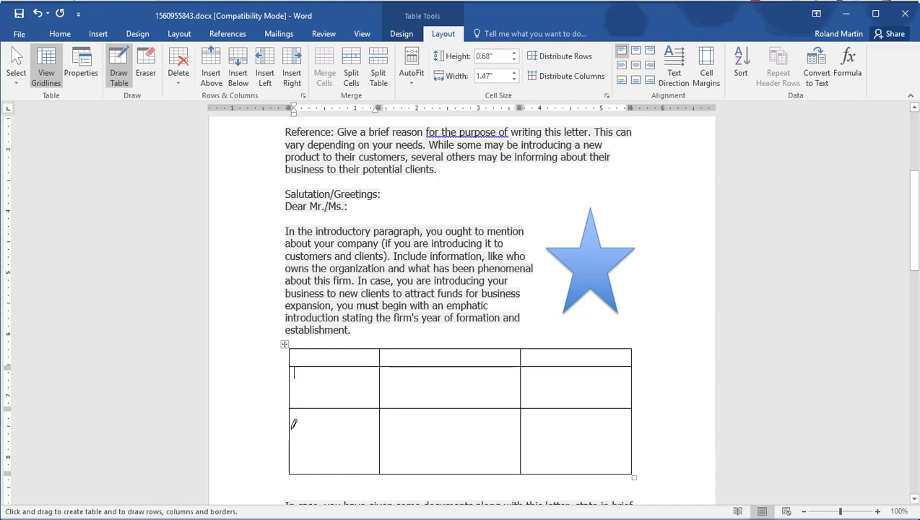
{"action": "left_click_drag", "start_coordinate": [292, 429], "coordinate": [423, 429]}
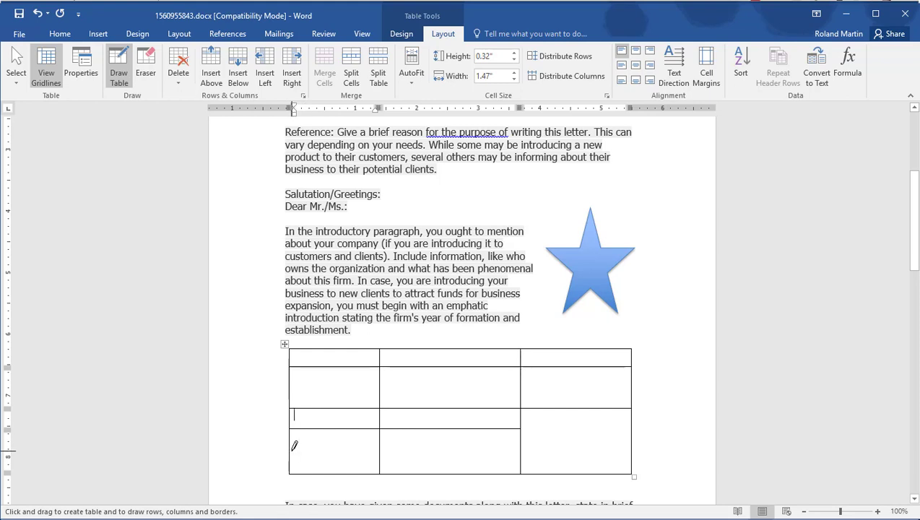
{"action": "left_click_drag", "start_coordinate": [295, 445], "coordinate": [617, 445]}
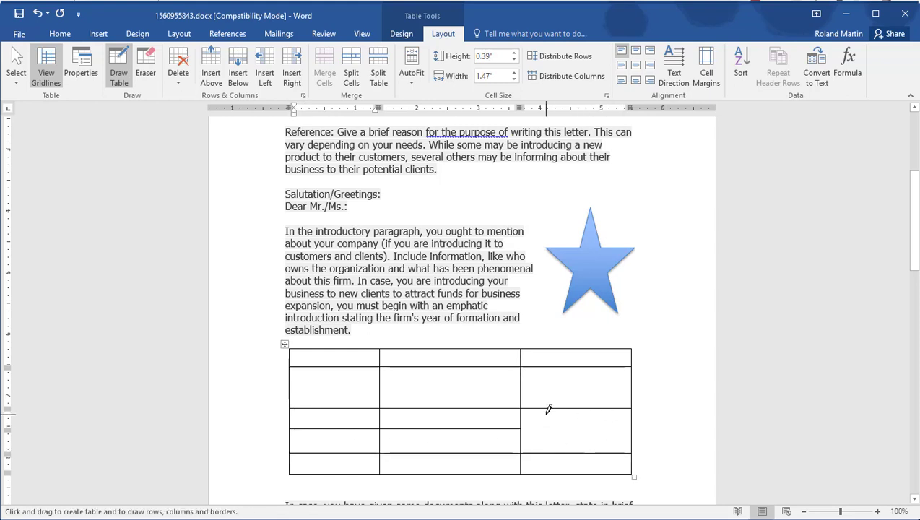
Undo the whole hand-drawn table, back through its row and column lines to its creation
{"action": "key", "text": "ctrl+z"}
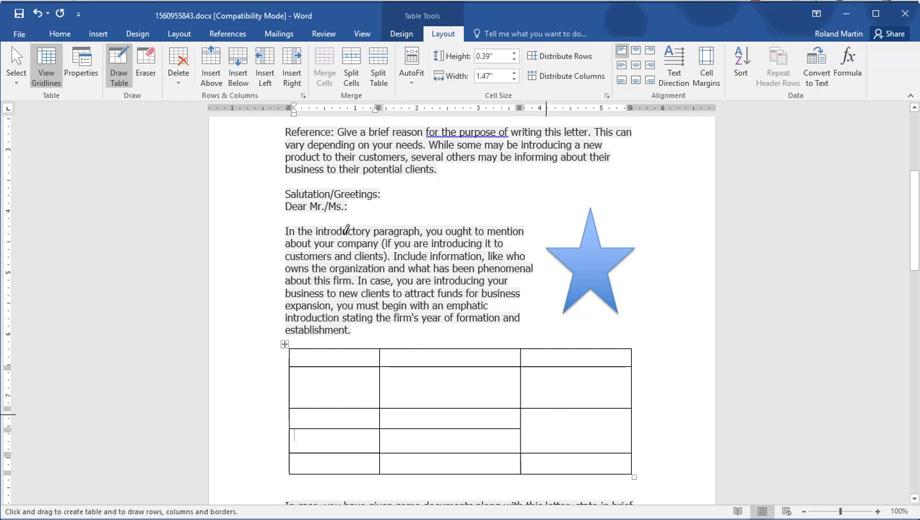
{"action": "left_click", "coordinate": [48, 14]}
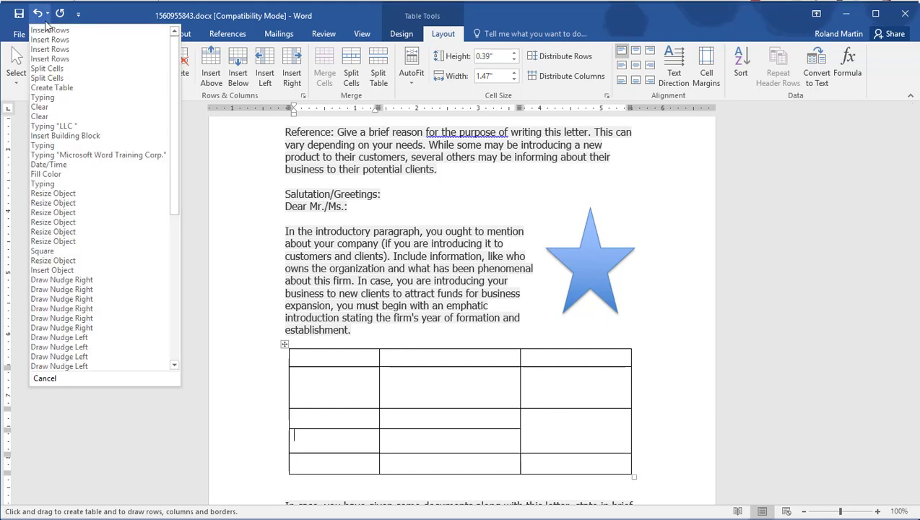
{"action": "left_click", "coordinate": [51, 87]}
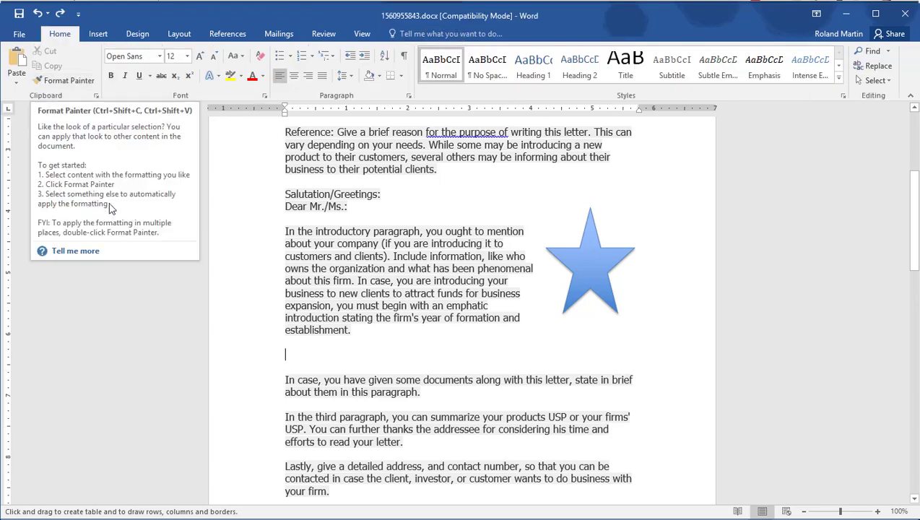
Try the built-in Calendar 2 quick table on the blank line below the introductory paragraph, and undo the insertion
{"action": "left_click", "coordinate": [94, 36]}
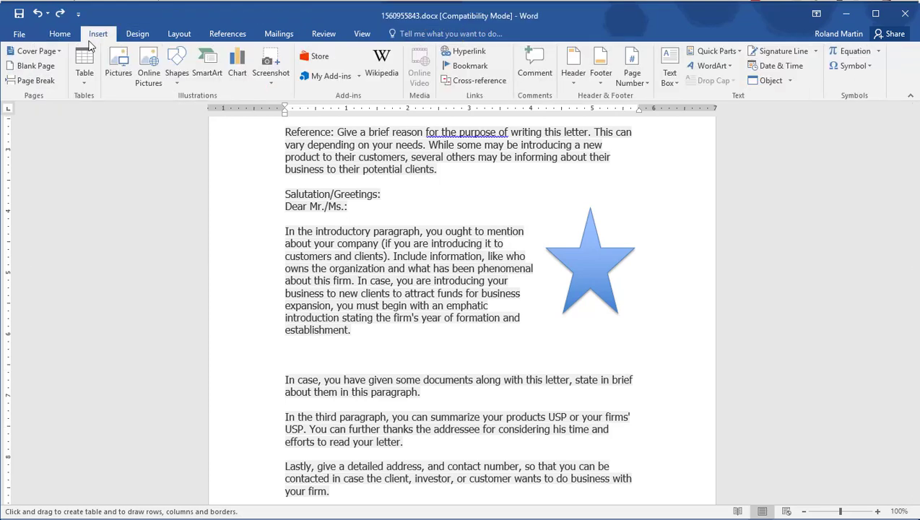
{"action": "left_click", "coordinate": [90, 85]}
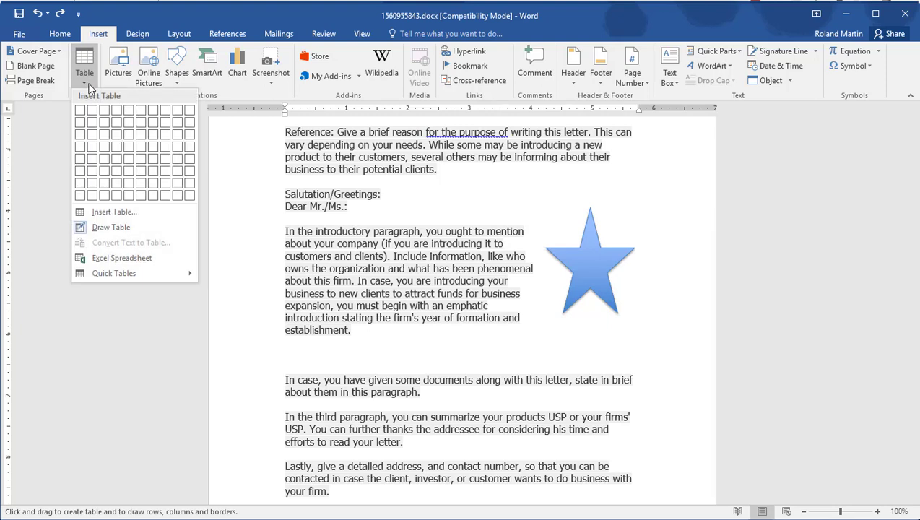
{"action": "mouse_move", "coordinate": [151, 275]}
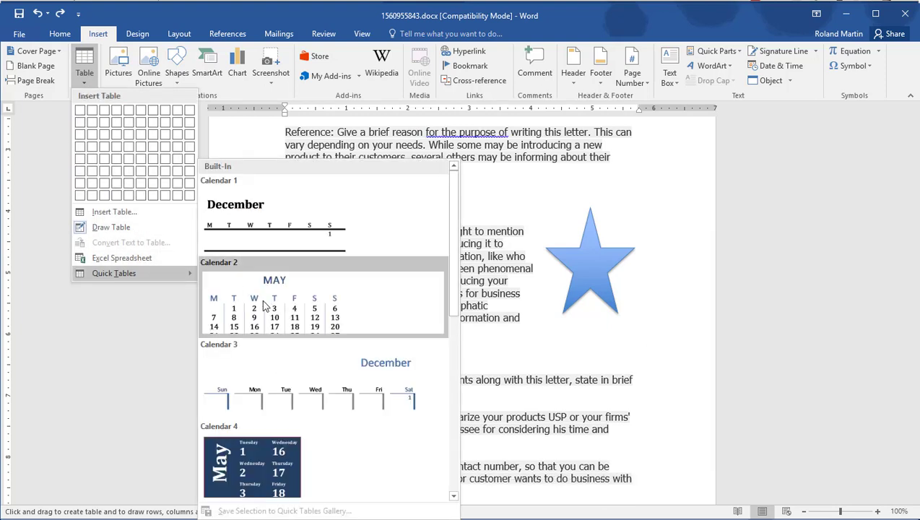
{"action": "left_click", "coordinate": [264, 306]}
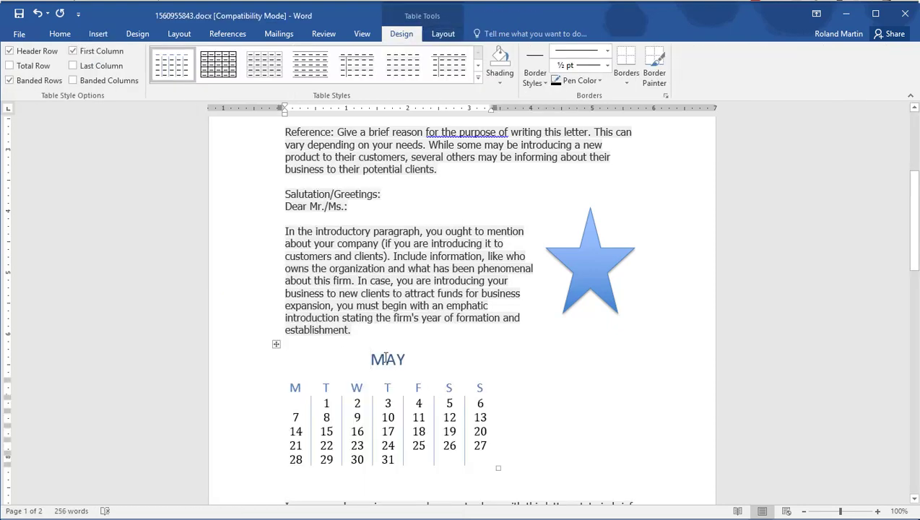
{"action": "left_click", "coordinate": [38, 13]}
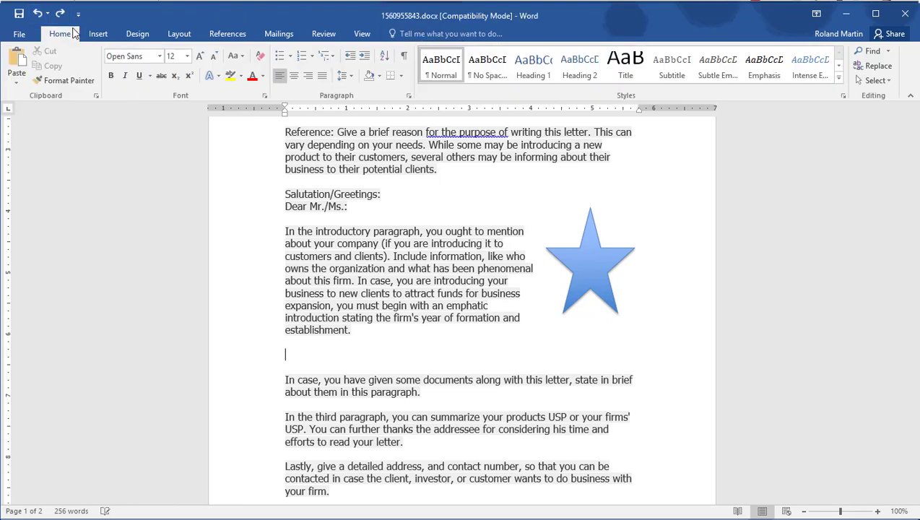
Insert a table with 3 columns and 5 rows on the blank line below the introductory paragraph
{"action": "left_click", "coordinate": [101, 34]}
{"action": "left_click", "coordinate": [79, 82]}
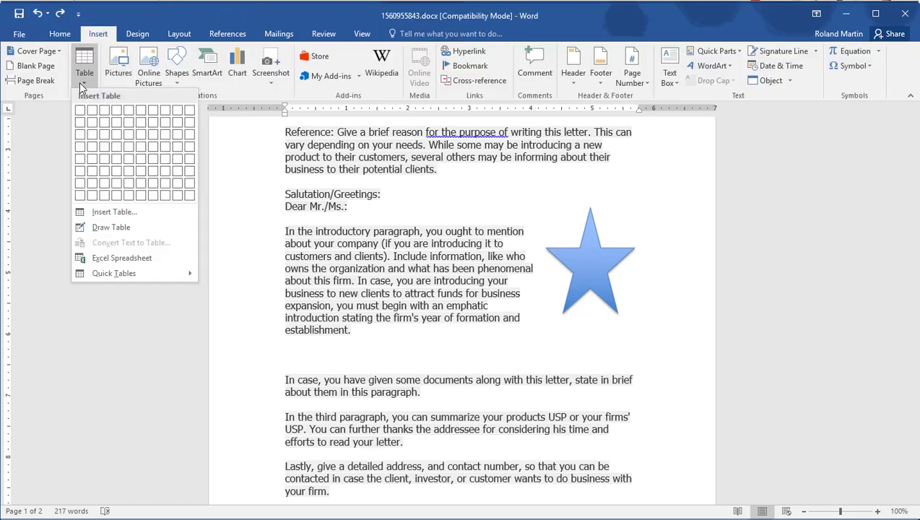
{"action": "left_click", "coordinate": [119, 211]}
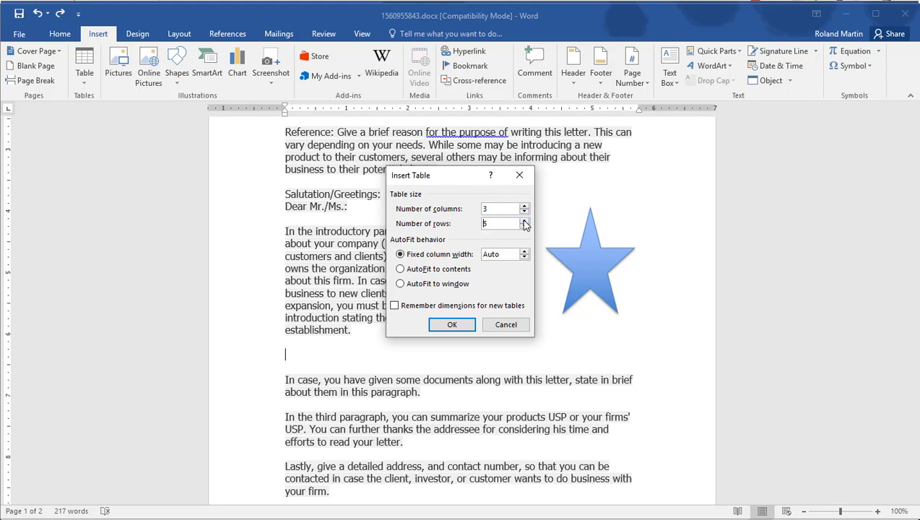
{"action": "left_click", "coordinate": [460, 328]}
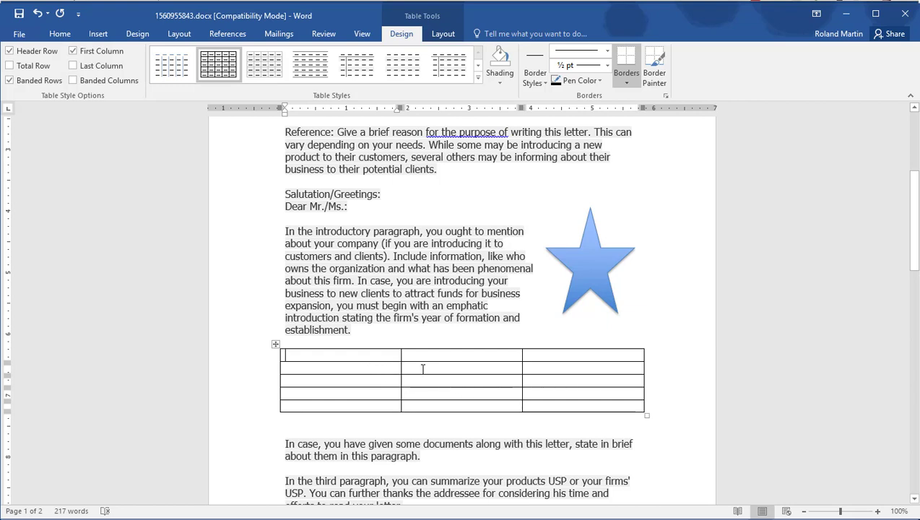
Enter "dfg" in the middle cell of the table's second row and "7765" in the last cell of its fourth row
{"action": "left_click", "coordinate": [423, 369]}
{"action": "type", "text": "dfg"}
{"action": "left_click", "coordinate": [538, 391]}
{"action": "type", "text": "7765"}
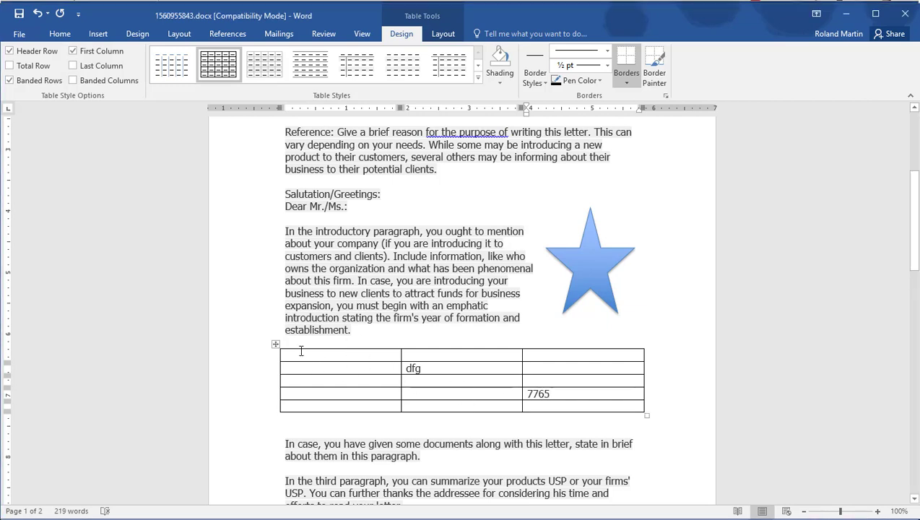
Enter "Heading" and "Heading 2" in the first two cells of the table's first row
{"action": "left_click", "coordinate": [302, 356]}
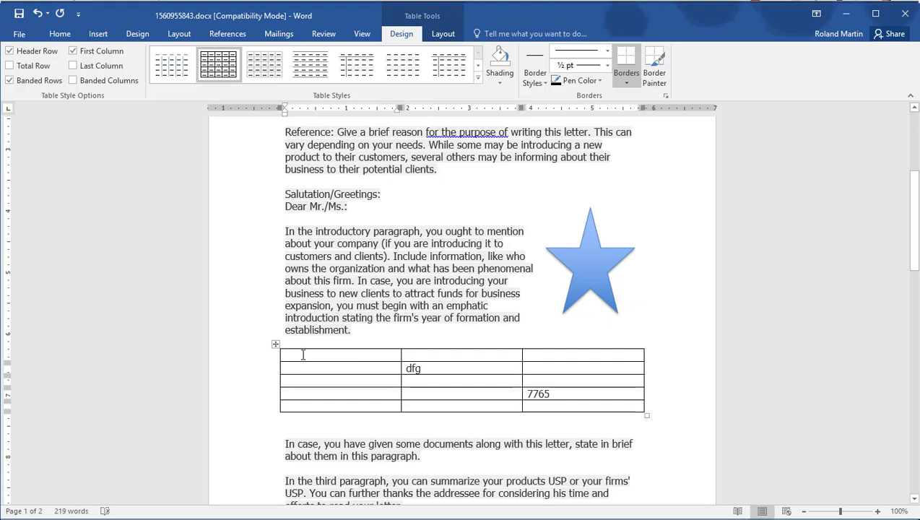
{"action": "type", "text": "Heading"}
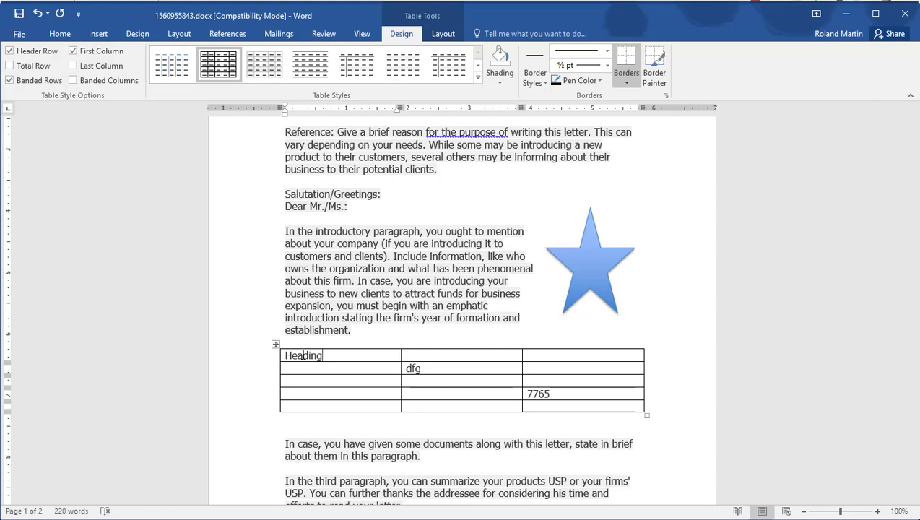
{"action": "key", "text": "Tab"}
{"action": "type", "text": "Heading 2"}
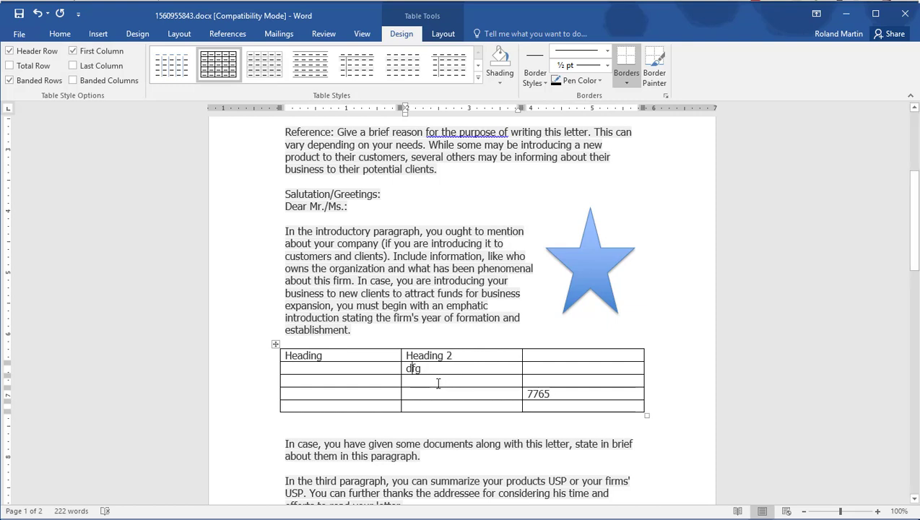
{"action": "key", "text": "Down"}
{"action": "key", "text": "Left"}
{"action": "key", "text": "Down"}
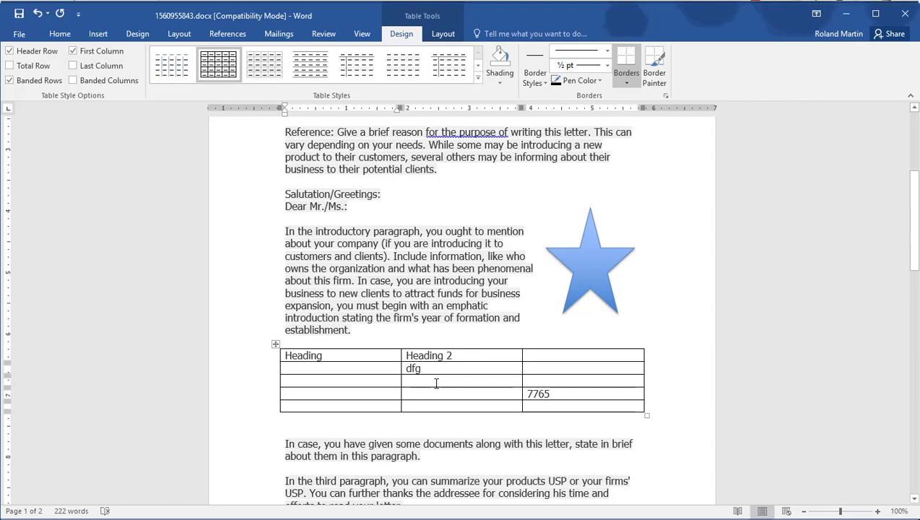
{"action": "left_click", "coordinate": [494, 382]}
Apply the blue grid table style with a solid header row and banded rows to the new table
{"action": "left_click", "coordinate": [436, 383]}
{"action": "key", "text": "Left"}
{"action": "left_click", "coordinate": [478, 78]}
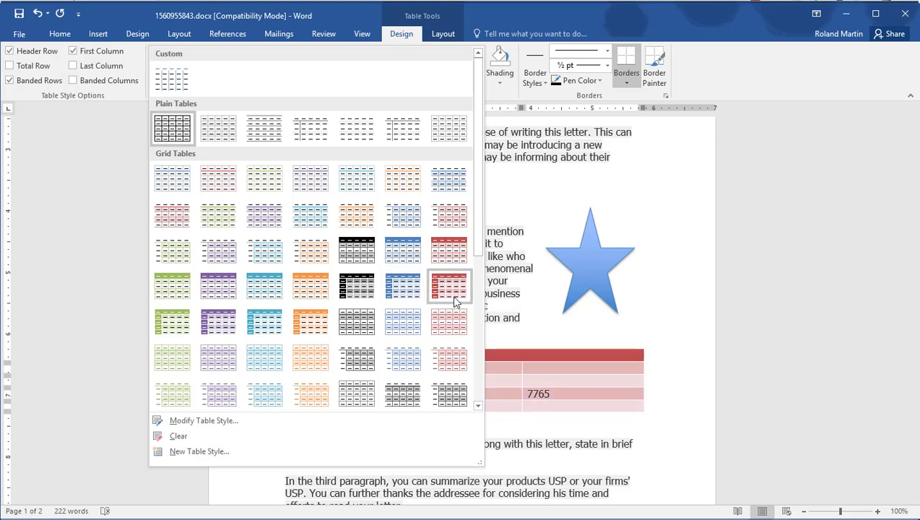
{"action": "left_click", "coordinate": [405, 257]}
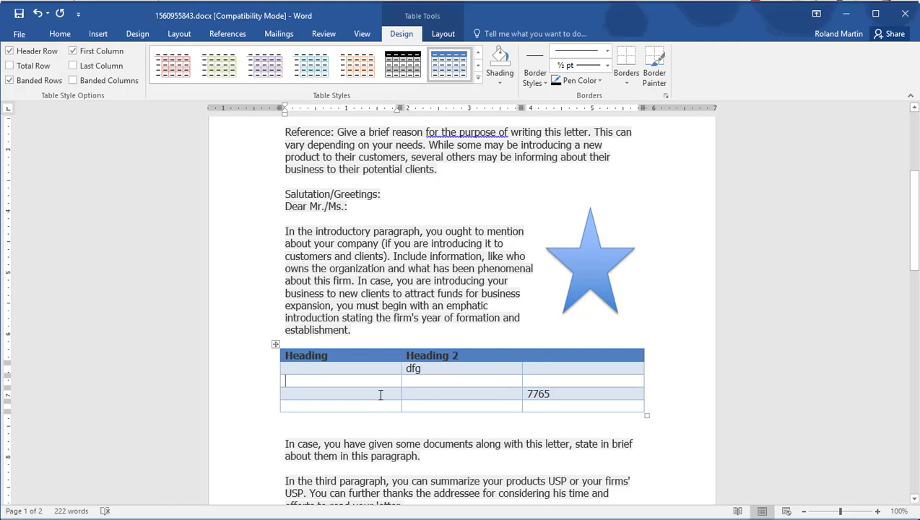
{"action": "scroll", "coordinate": [770, 379], "scroll_direction": "up", "scroll_amount": 1}
{"action": "scroll", "coordinate": [770, 377], "scroll_direction": "up", "scroll_amount": 4}
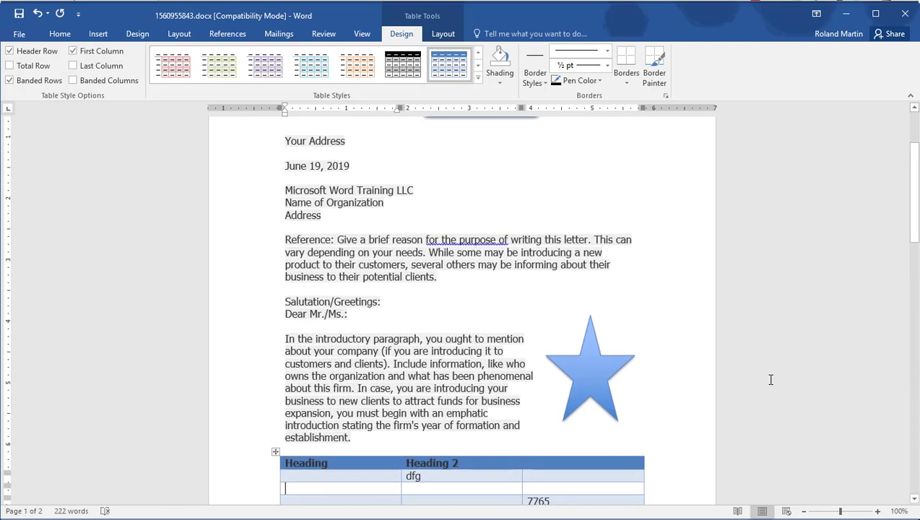
{"action": "scroll", "coordinate": [766, 379], "scroll_direction": "down", "scroll_amount": 2}
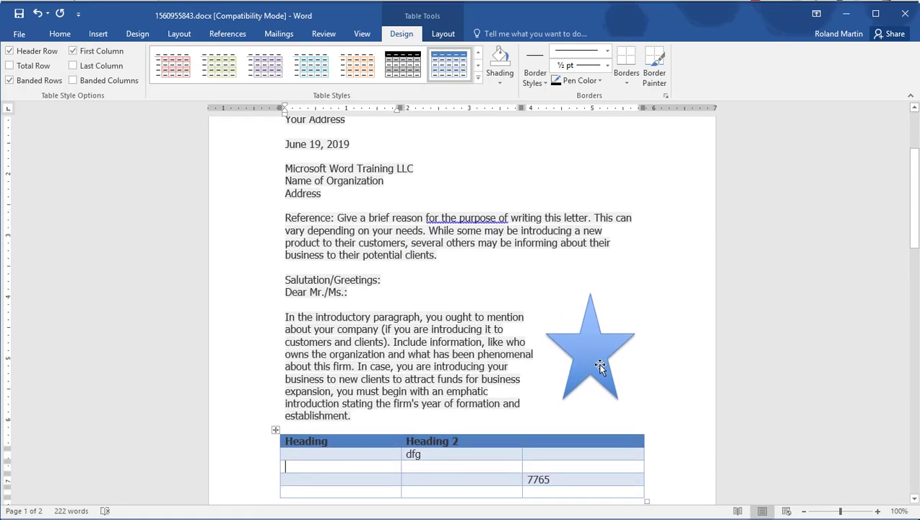
{"action": "scroll", "coordinate": [706, 351], "scroll_direction": "down", "scroll_amount": 3}
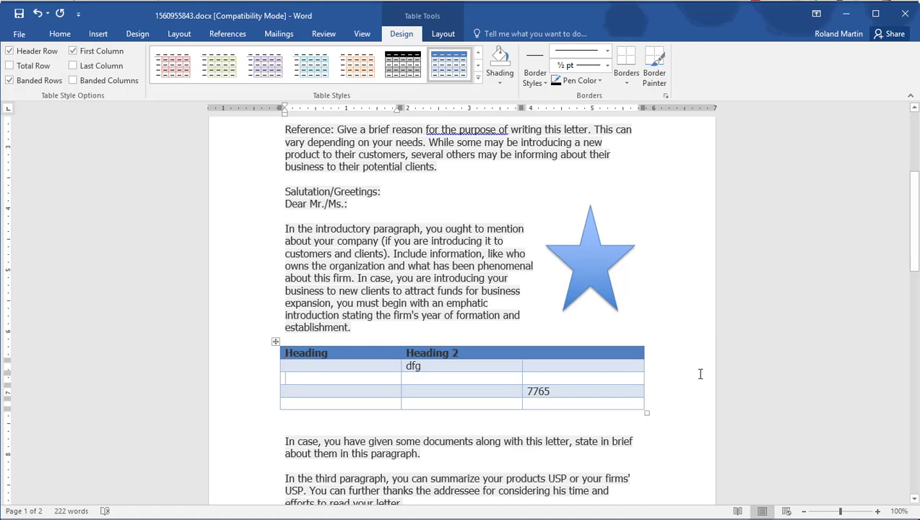
{"action": "left_click", "coordinate": [681, 281]}
{"action": "left_click_drag", "start_coordinate": [340, 404], "coordinate": [340, 366]}
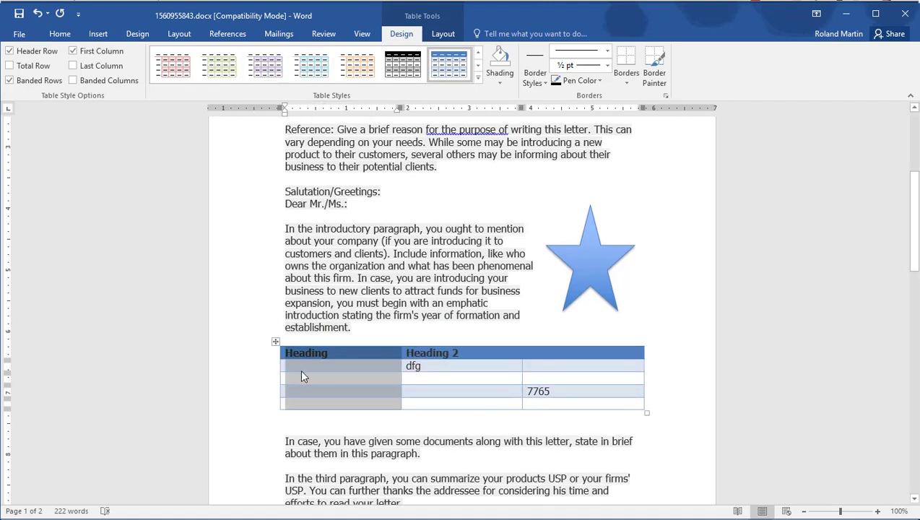
{"action": "left_click", "coordinate": [256, 314]}
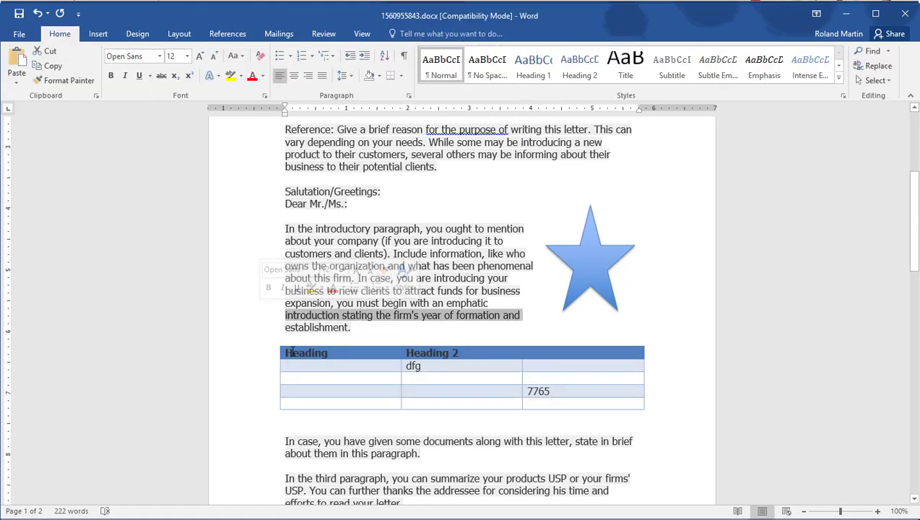
{"action": "left_click", "coordinate": [297, 365]}
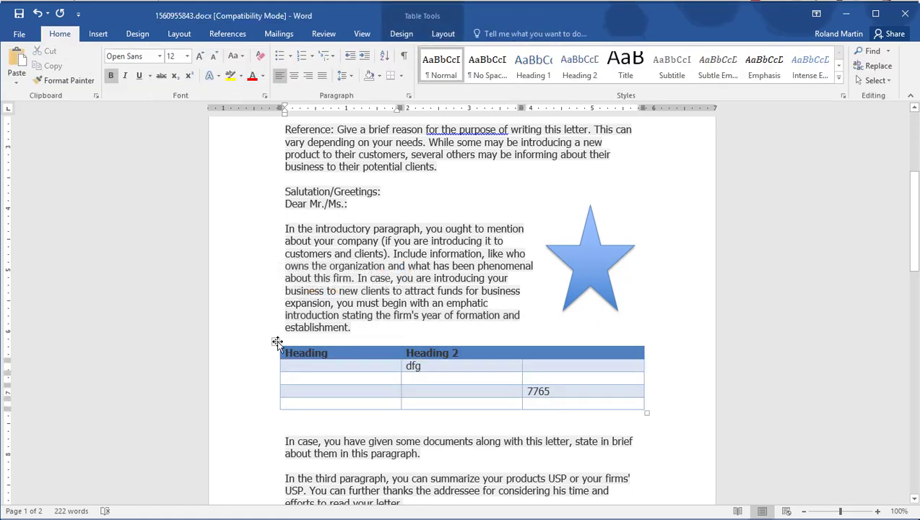
Select the whole table and preview the black Grid Table 4 style on it without applying it
{"action": "left_click", "coordinate": [276, 343]}
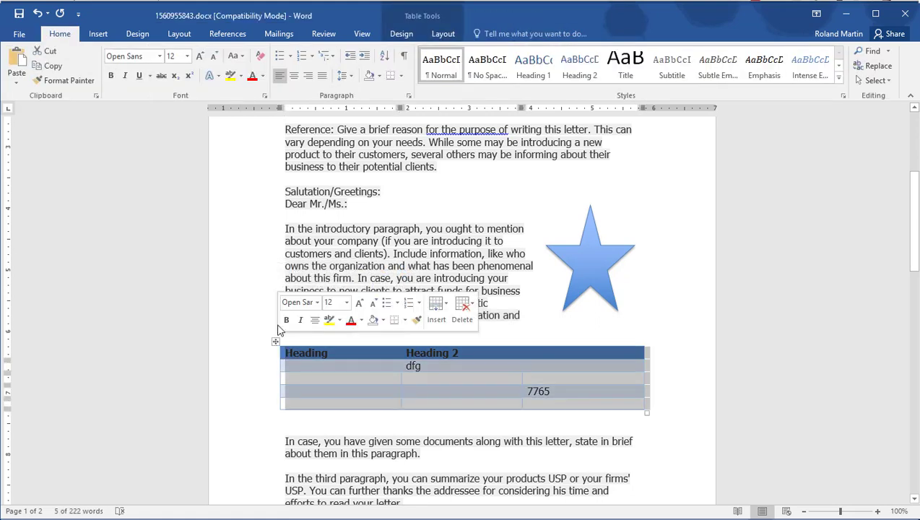
{"action": "left_click", "coordinate": [401, 34]}
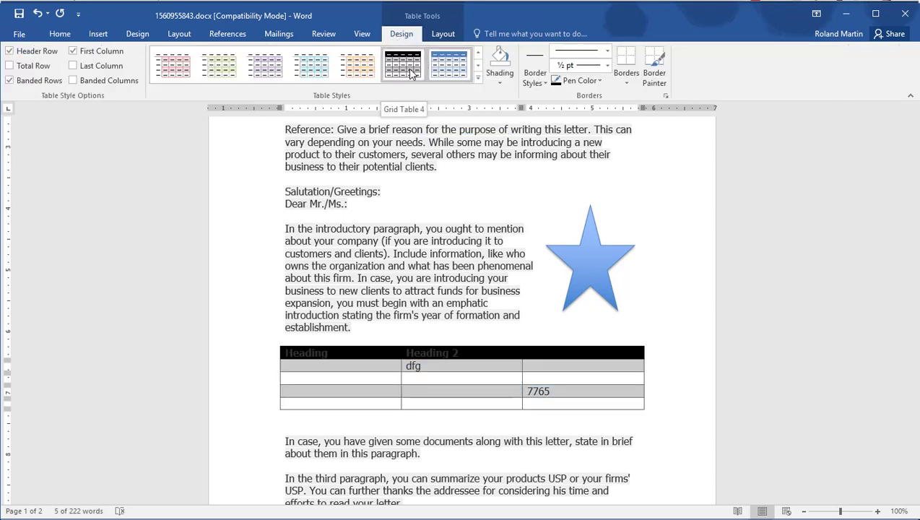
{"action": "left_click", "coordinate": [698, 334]}
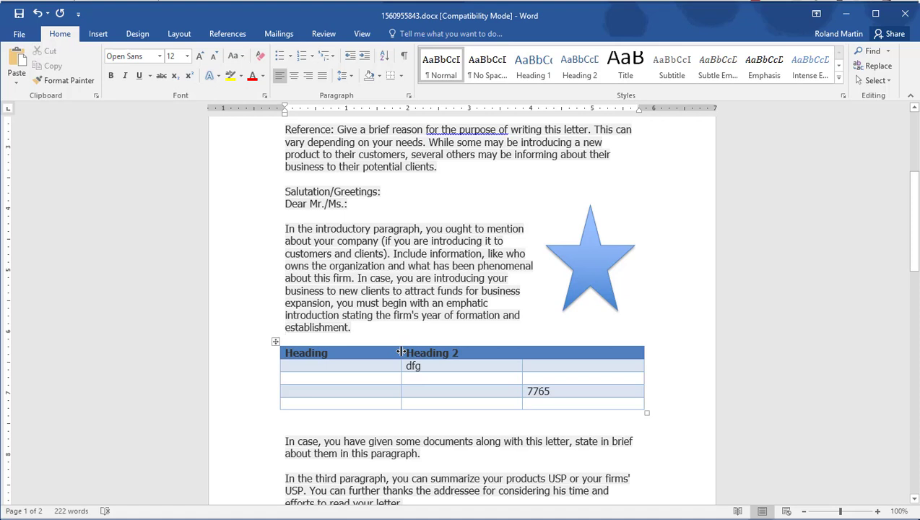
Narrow the table's first column to about 0.89" and its third column to just wider than "7765", and make the second row several lines tall
{"action": "left_click_drag", "start_coordinate": [402, 351], "coordinate": [335, 353]}
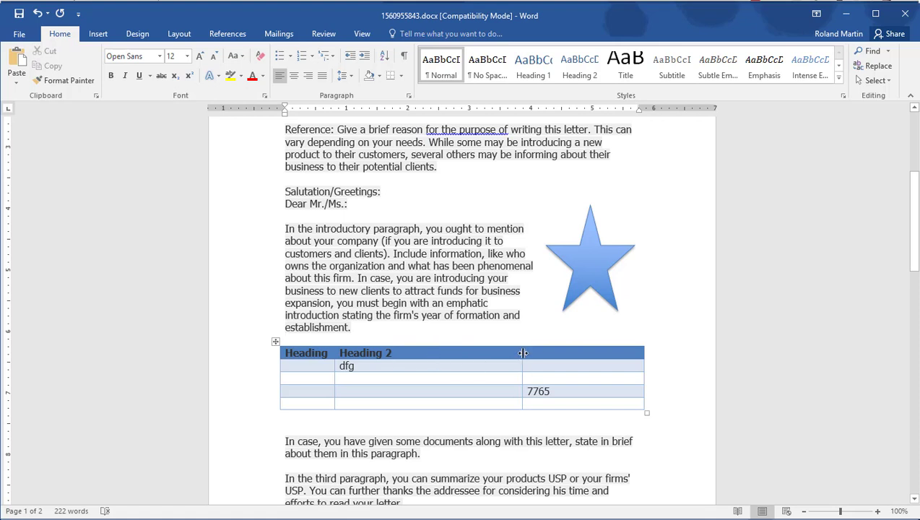
{"action": "left_click_drag", "start_coordinate": [522, 353], "coordinate": [596, 352]}
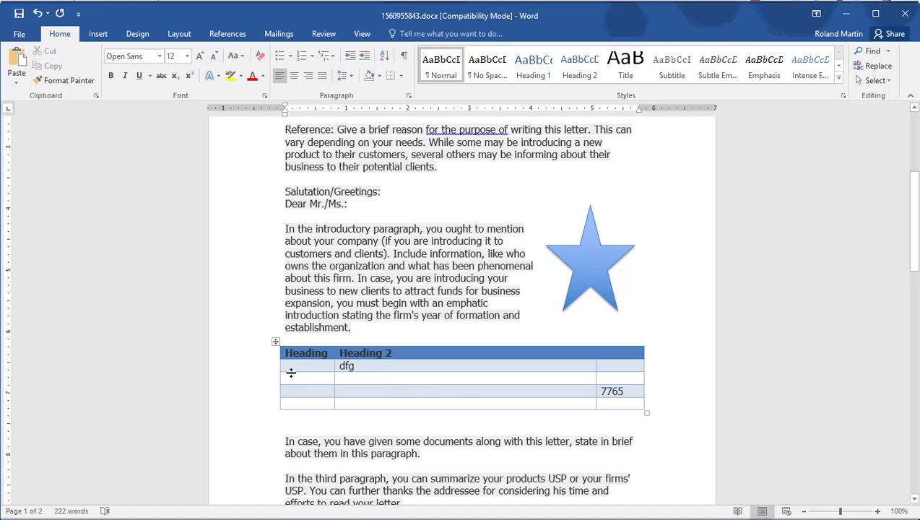
{"action": "left_click_drag", "start_coordinate": [291, 373], "coordinate": [359, 404]}
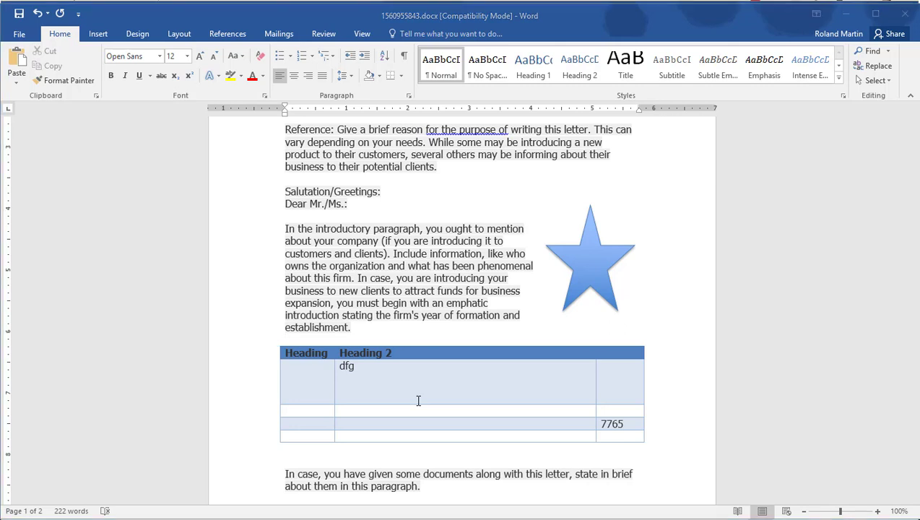
Delete the "Heading" and "Heading 2" texts from the table's header row
{"action": "left_click", "coordinate": [392, 354]}
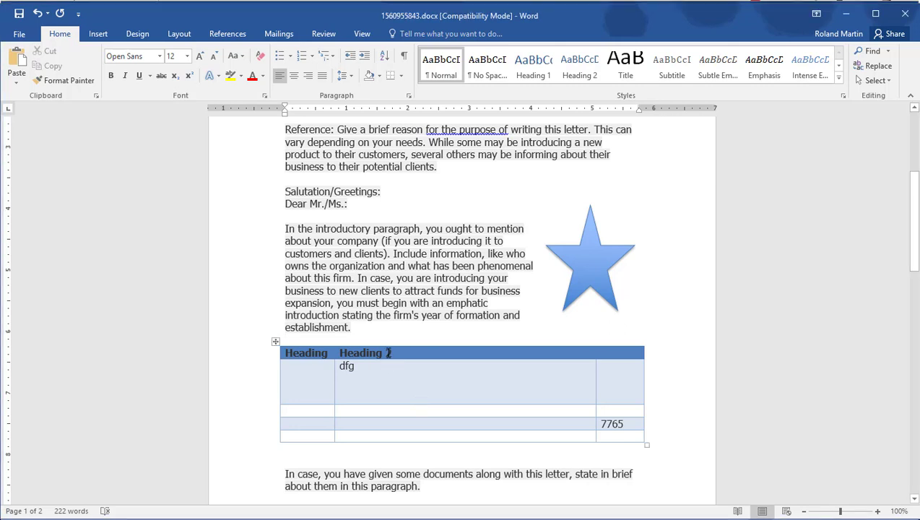
{"action": "left_click_drag", "start_coordinate": [392, 353], "coordinate": [283, 354]}
{"action": "key", "text": "Delete"}
{"action": "key", "text": "Delete"}
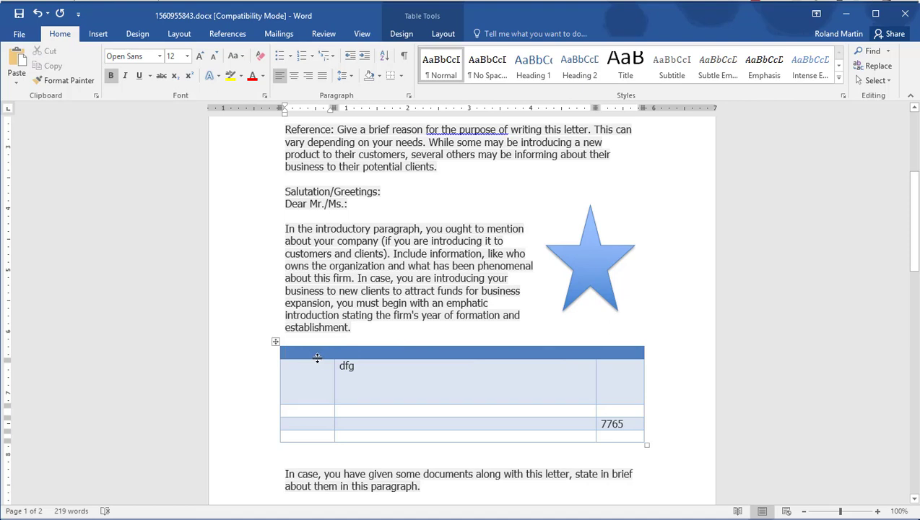
Merge the three cells of the table's blue header row into a single cell
{"action": "left_click", "coordinate": [443, 35]}
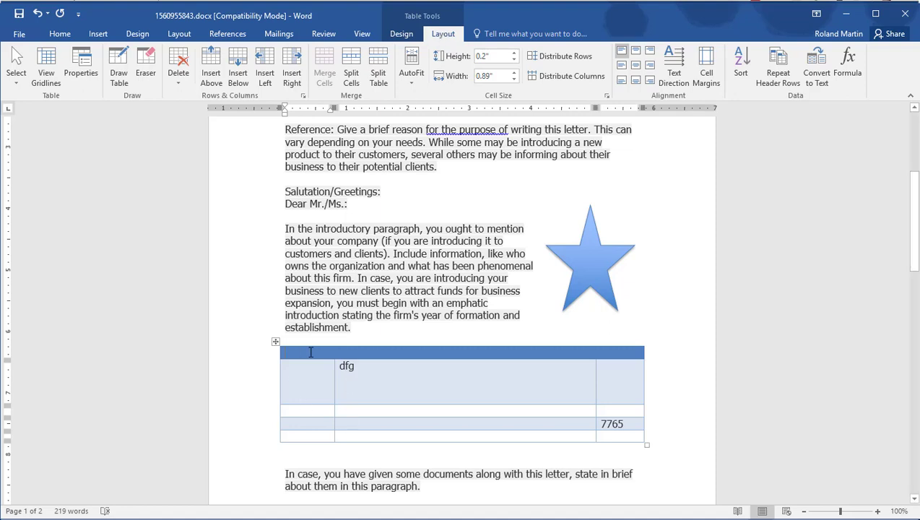
{"action": "left_click_drag", "start_coordinate": [310, 352], "coordinate": [608, 357]}
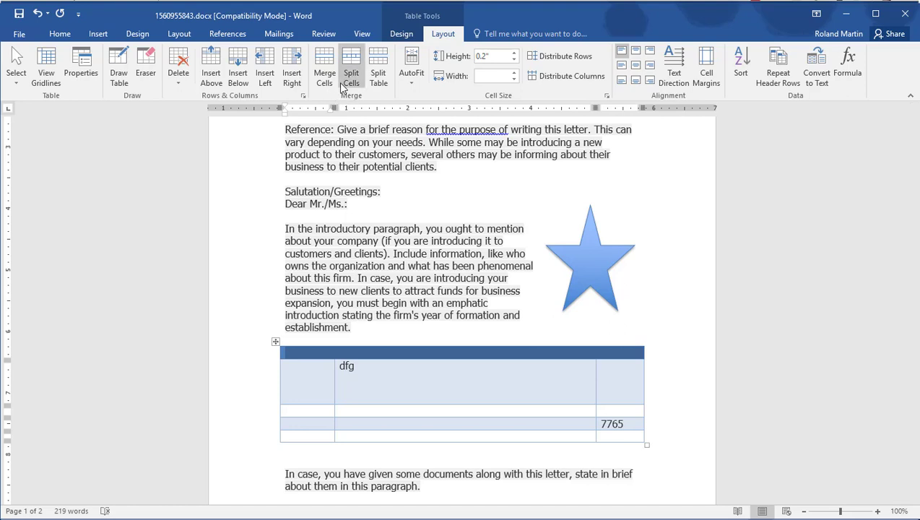
{"action": "left_click", "coordinate": [353, 83]}
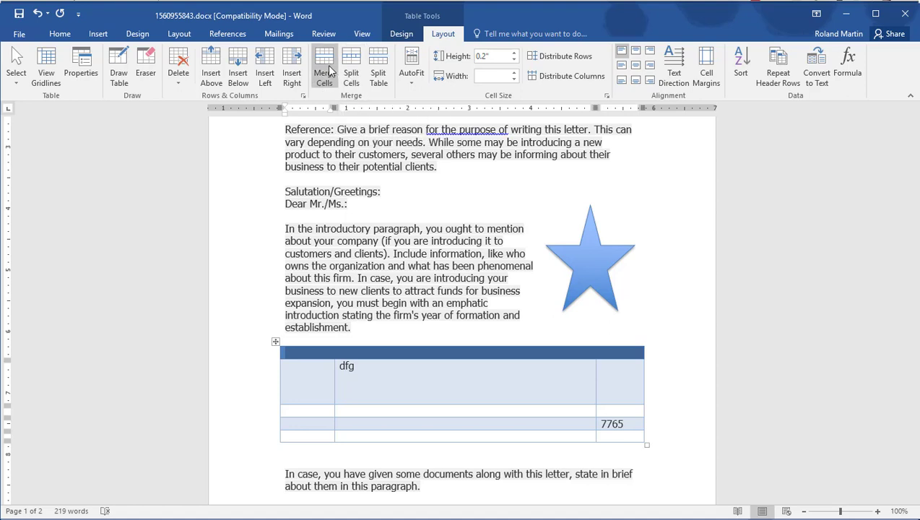
{"action": "left_click", "coordinate": [328, 70]}
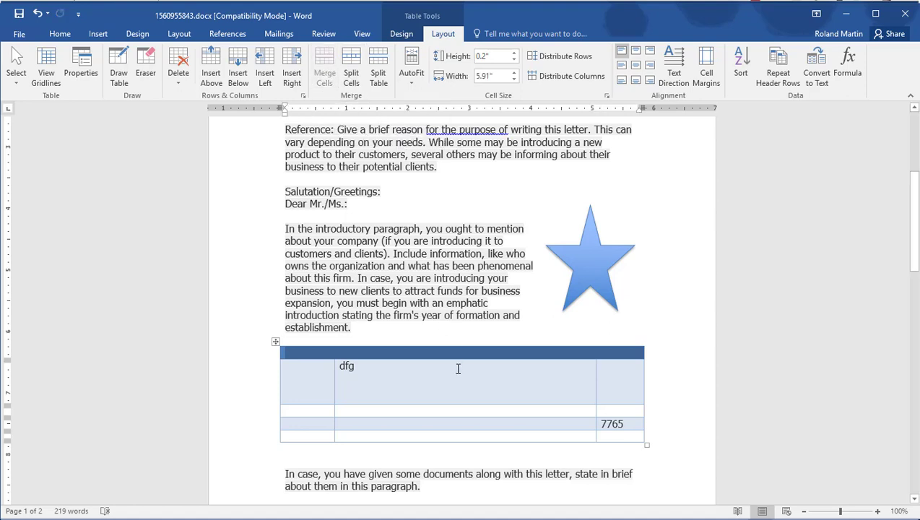
{"action": "left_click", "coordinate": [458, 370]}
{"action": "left_click", "coordinate": [334, 351]}
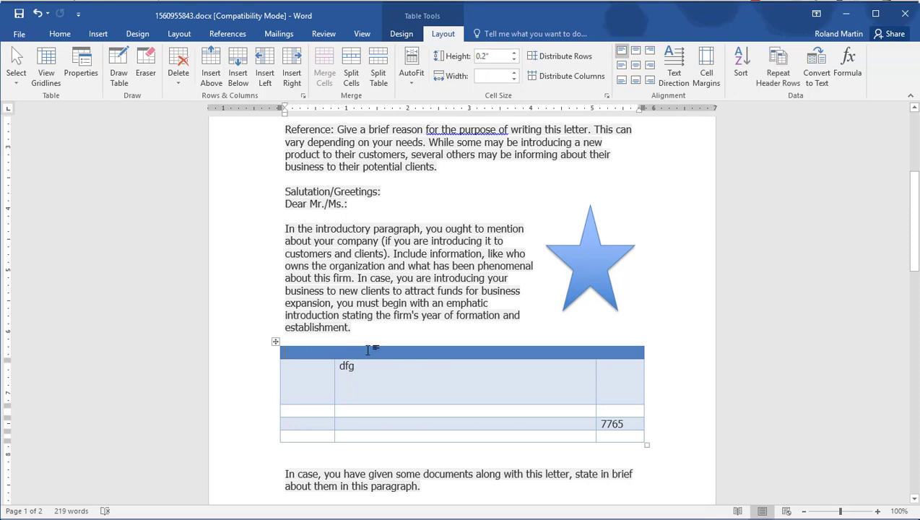
{"action": "left_click", "coordinate": [439, 351]}
{"action": "left_click", "coordinate": [457, 360]}
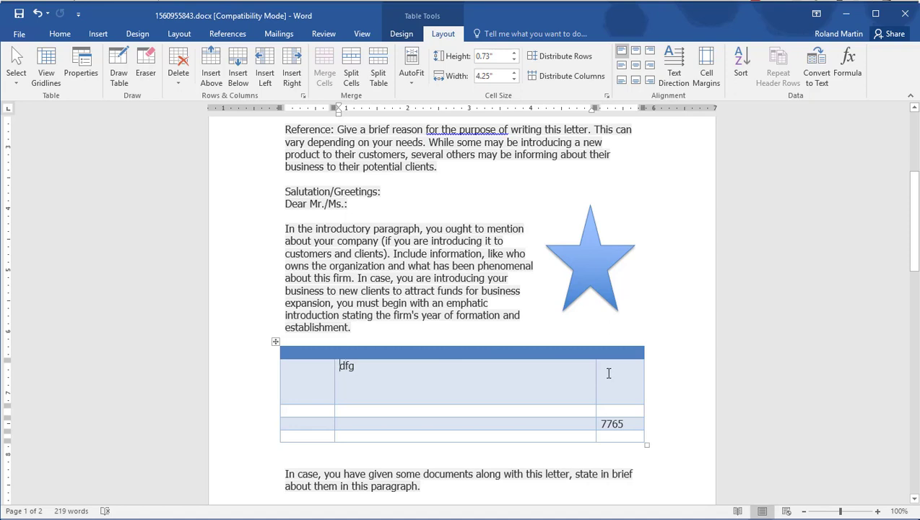
Merge all the cells of the table's empty third row into one cell
{"action": "key", "text": "Down"}
{"action": "key", "text": "Left"}
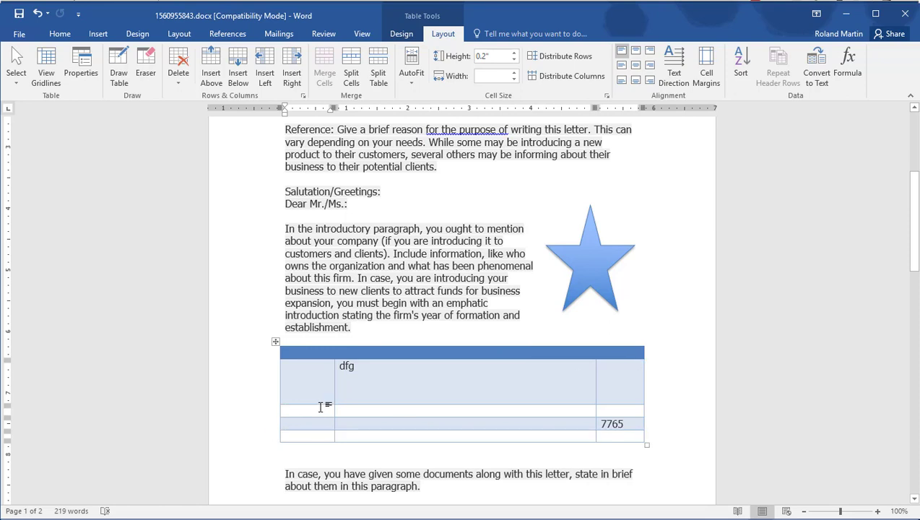
{"action": "left_click_drag", "start_coordinate": [313, 411], "coordinate": [602, 419]}
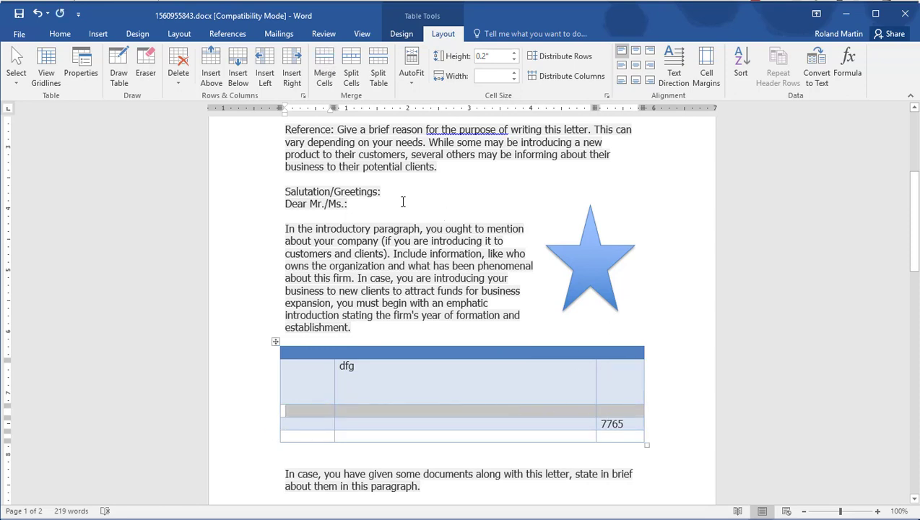
{"action": "left_click", "coordinate": [324, 71]}
{"action": "left_click", "coordinate": [454, 390]}
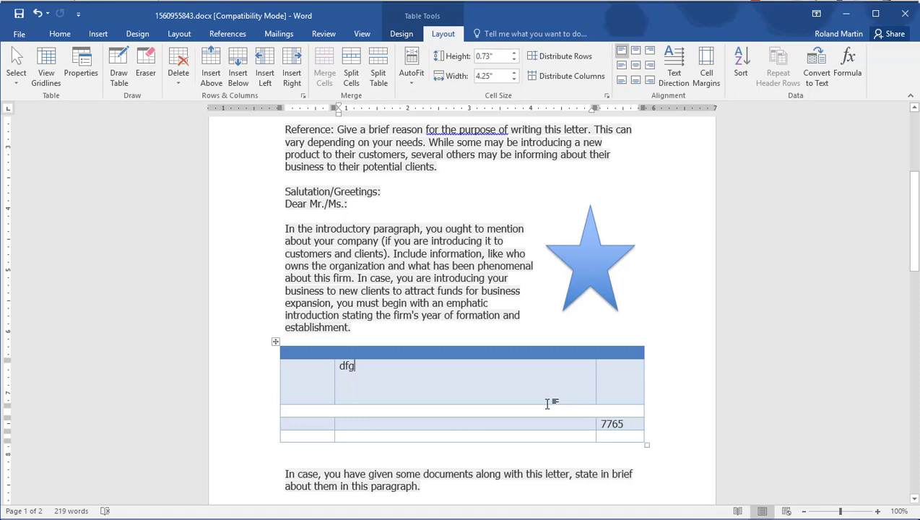
Enter "Heading" in the merged header row of the table
{"action": "left_click", "coordinate": [436, 354]}
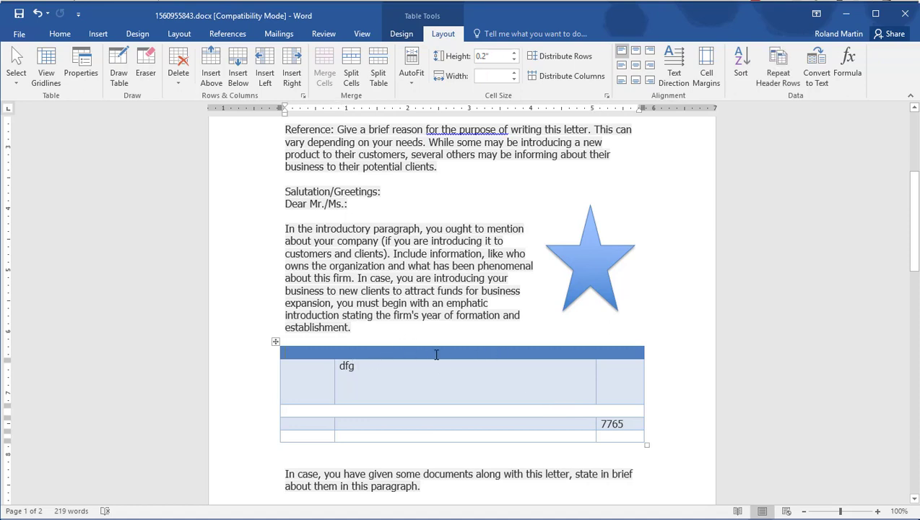
{"action": "type", "text": "Heading"}
{"action": "left_click", "coordinate": [462, 393]}
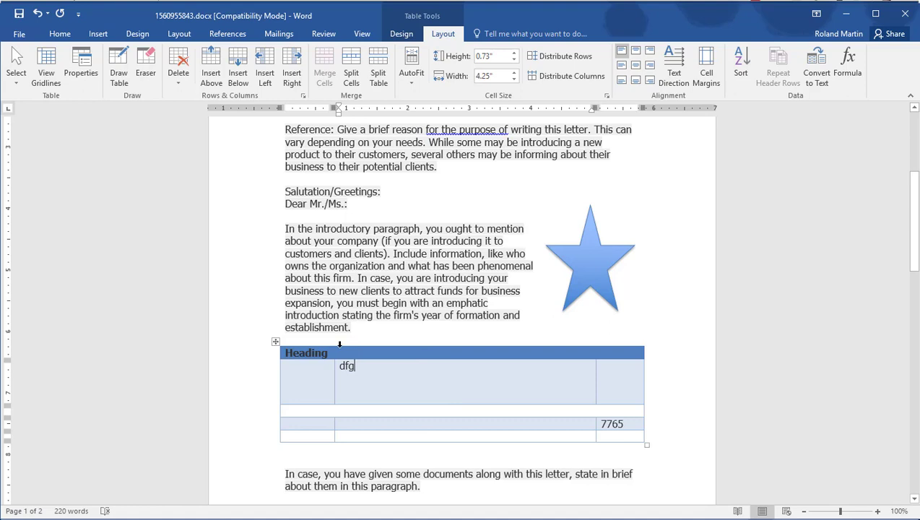
Center the "Heading" text in the table's header row and deselect it
{"action": "left_click", "coordinate": [334, 351]}
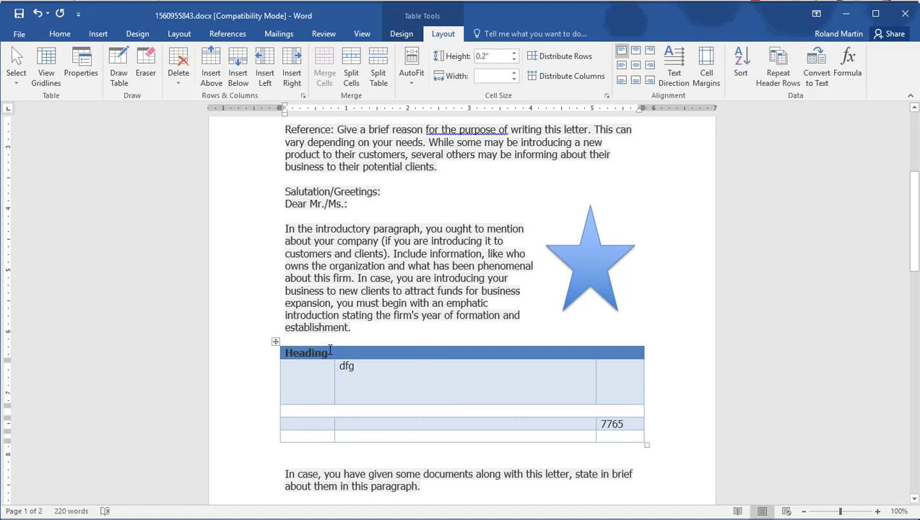
{"action": "left_click_drag", "start_coordinate": [334, 351], "coordinate": [284, 352]}
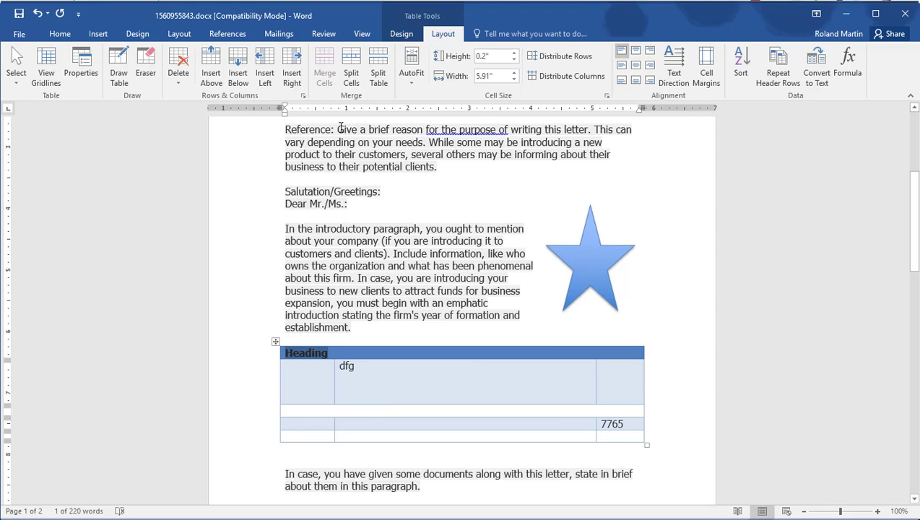
{"action": "left_click", "coordinate": [60, 33]}
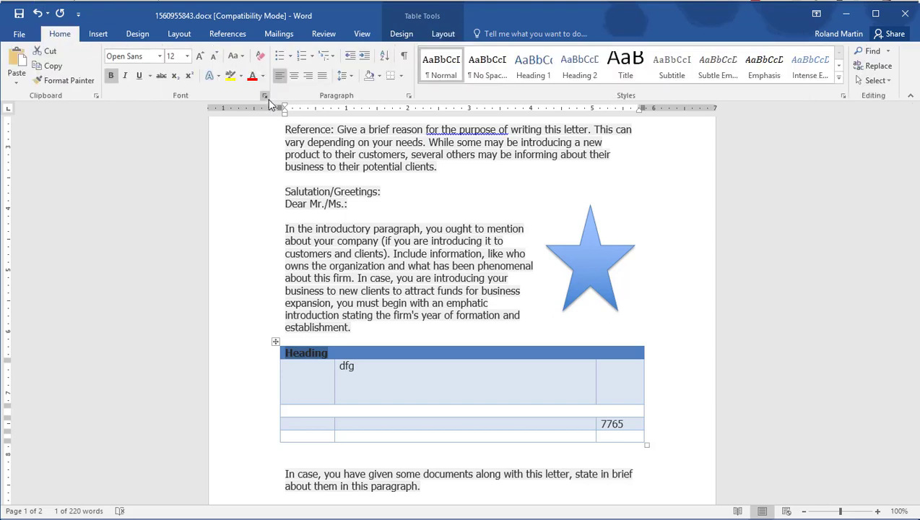
{"action": "left_click", "coordinate": [293, 75]}
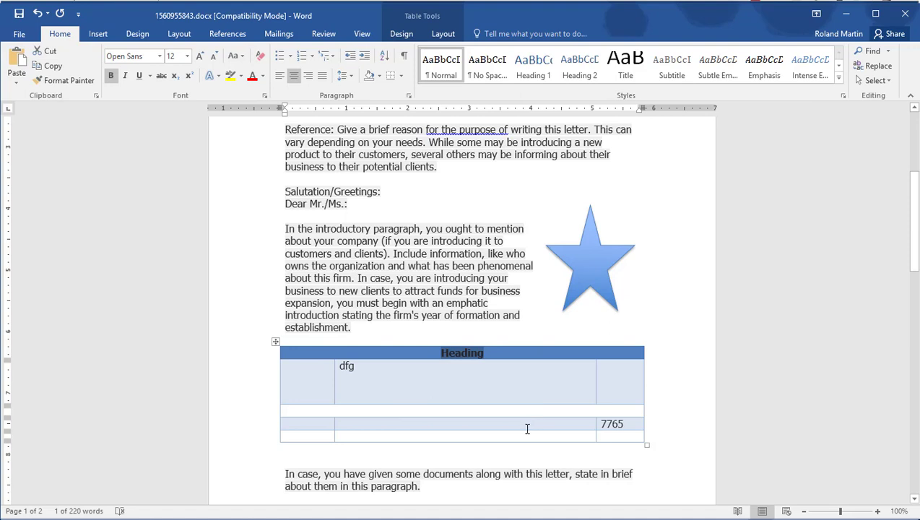
{"action": "left_click", "coordinate": [694, 382]}
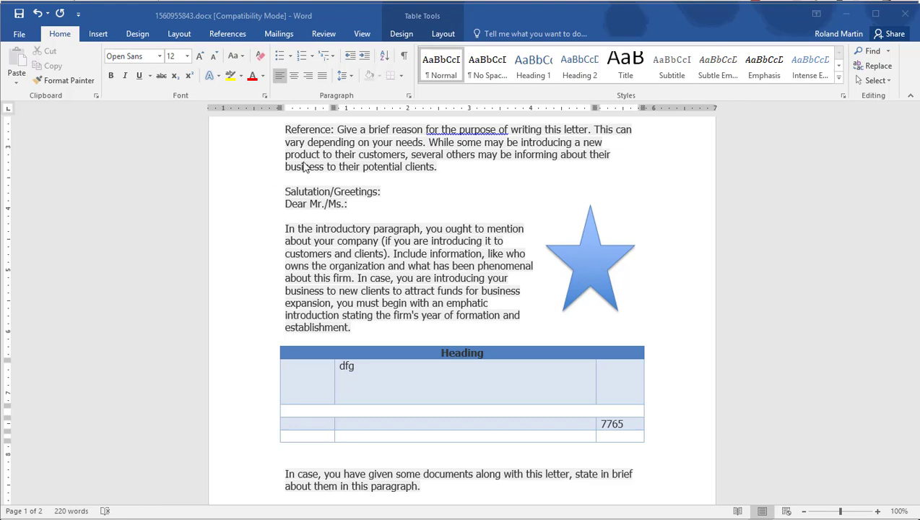
Delete the "Name of Organization" and "Address" placeholders beneath "Microsoft Word Training LLC" near the start of the letter
{"action": "scroll", "coordinate": [385, 293], "scroll_direction": "up", "scroll_amount": 5}
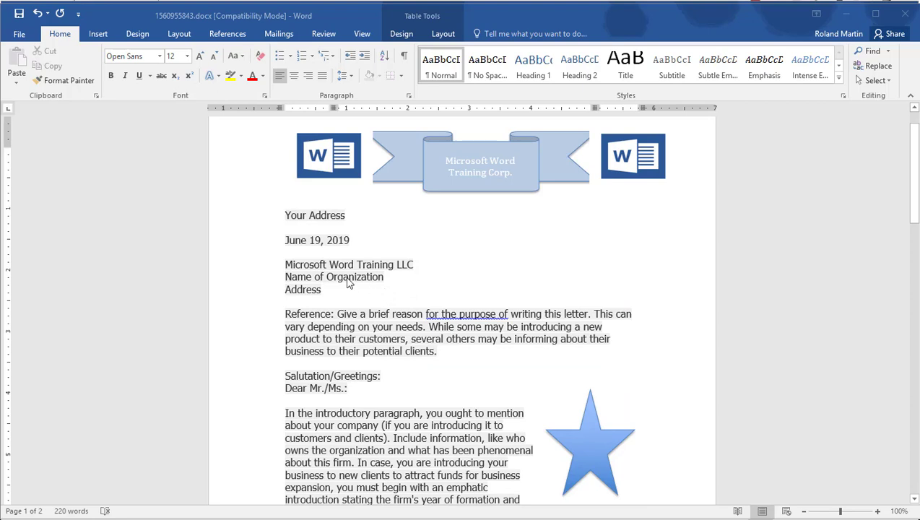
{"action": "left_click", "coordinate": [385, 276]}
{"action": "left_click_drag", "start_coordinate": [385, 276], "coordinate": [311, 273]}
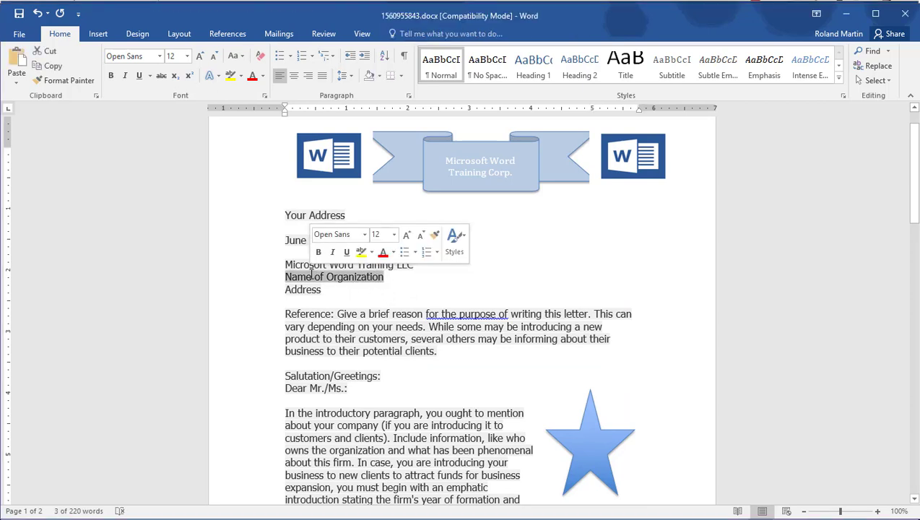
{"action": "key", "text": "Delete"}
{"action": "key", "text": "Delete"}
{"action": "key", "text": "Delete"}
{"action": "key", "text": "Delete"}
{"action": "key", "text": "Delete"}
{"action": "key", "text": "Delete"}
{"action": "key", "text": "Delete"}
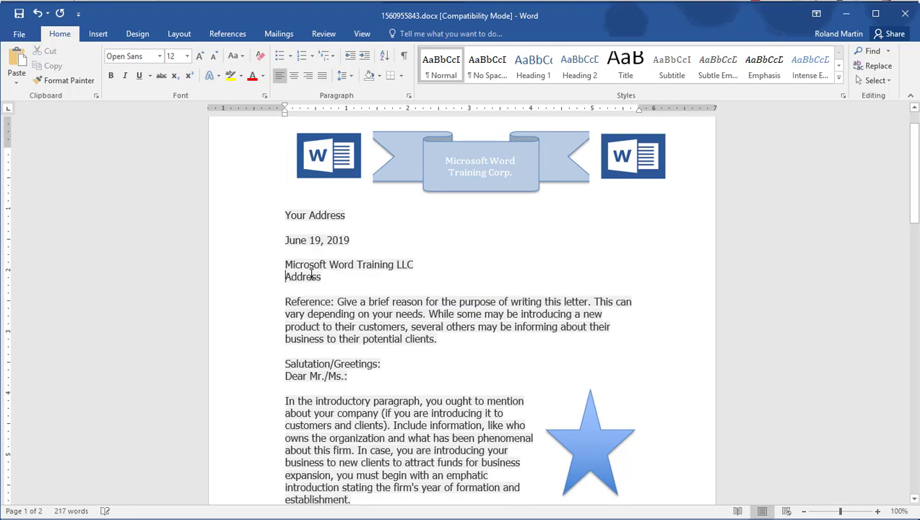
{"action": "key", "text": "Delete"}
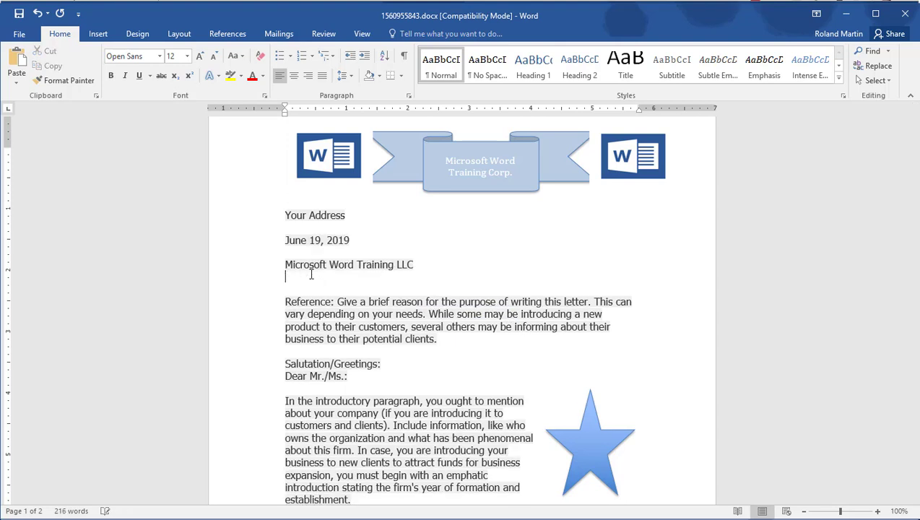
Enter the company's street address beneath its name, followed by a line with the city, state and ZIP code
{"action": "type", "text": "123 Anywhere St"}
{"action": "key", "text": "Return"}
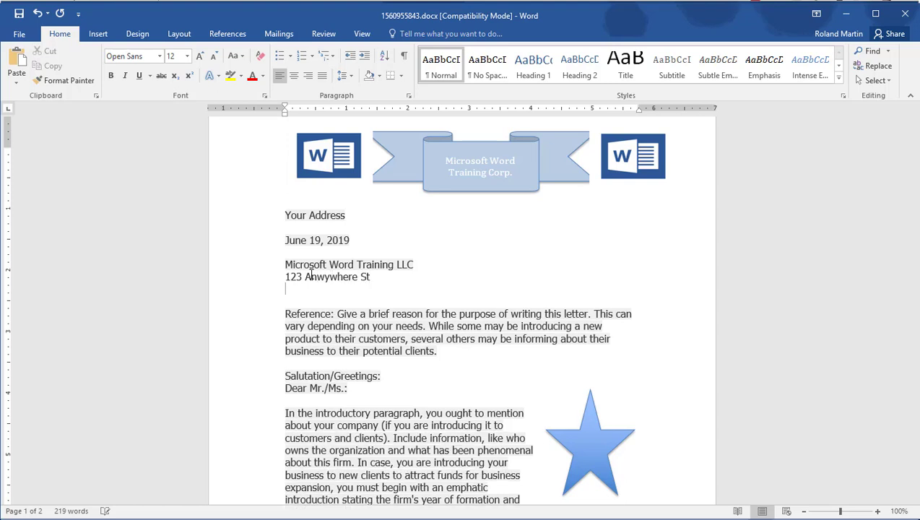
{"action": "type", "text": "Someplace, IN"}
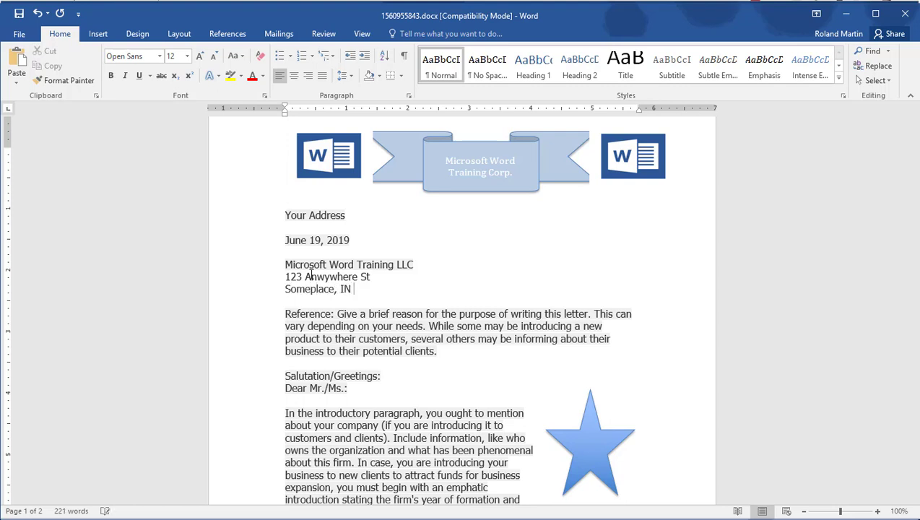
{"action": "type", "text": " 47123"}
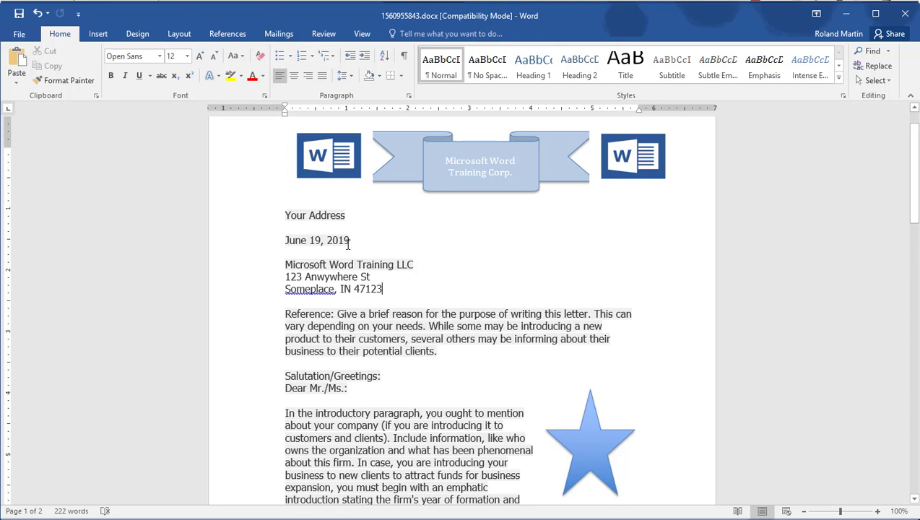
Select the company name and its two address lines in the letter and start creating an envelope from them
{"action": "left_click", "coordinate": [281, 36]}
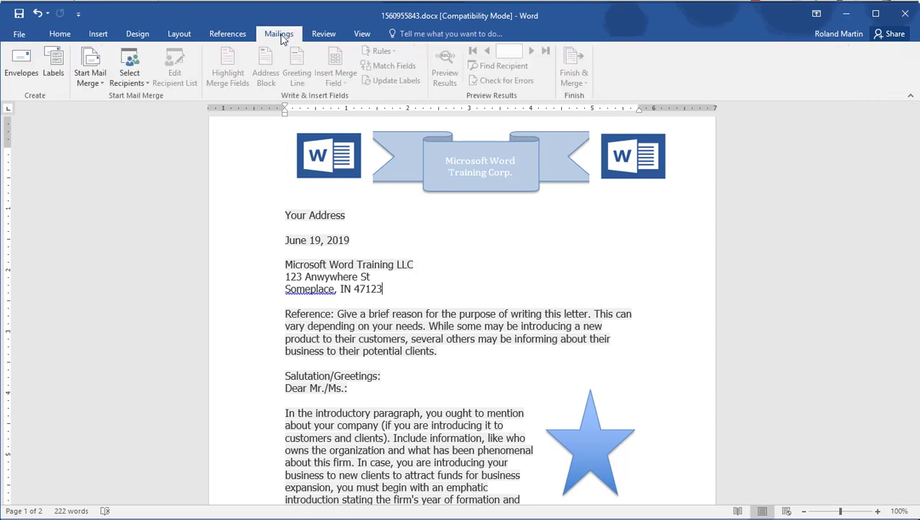
{"action": "left_click", "coordinate": [29, 68]}
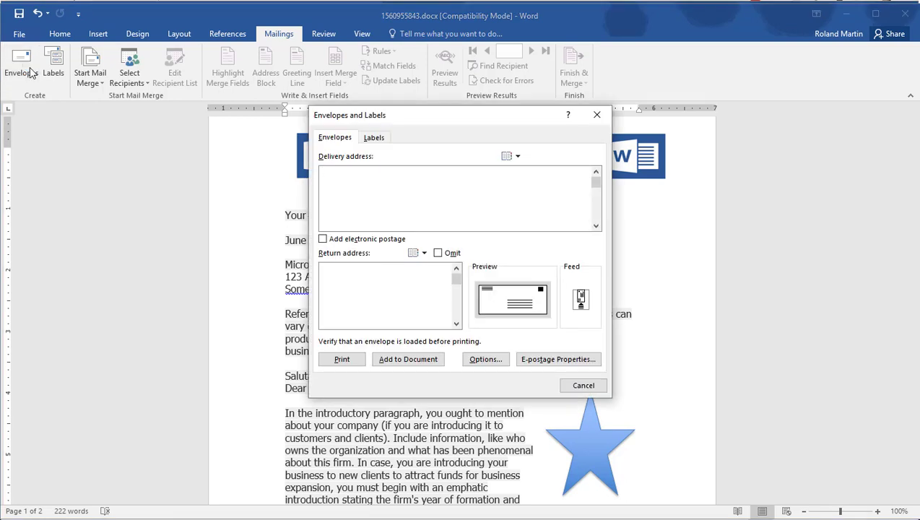
{"action": "left_click", "coordinate": [585, 386]}
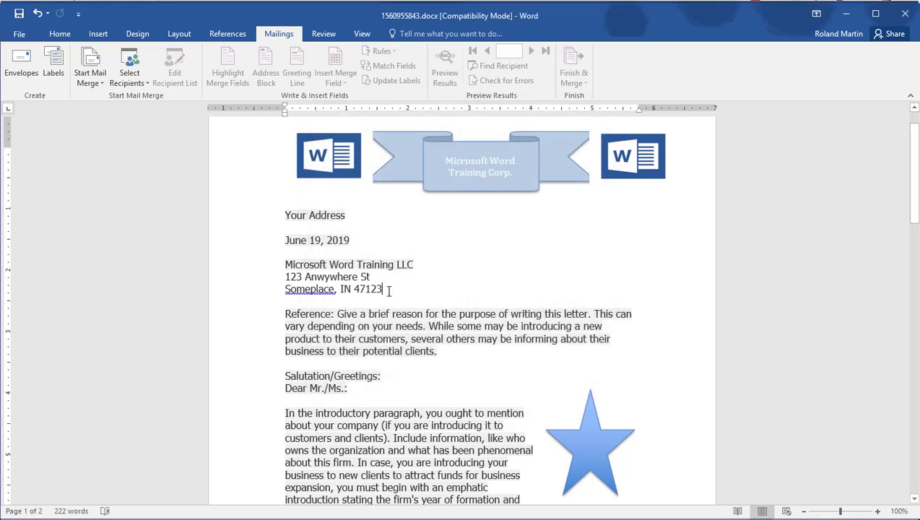
{"action": "left_click_drag", "start_coordinate": [388, 290], "coordinate": [286, 263]}
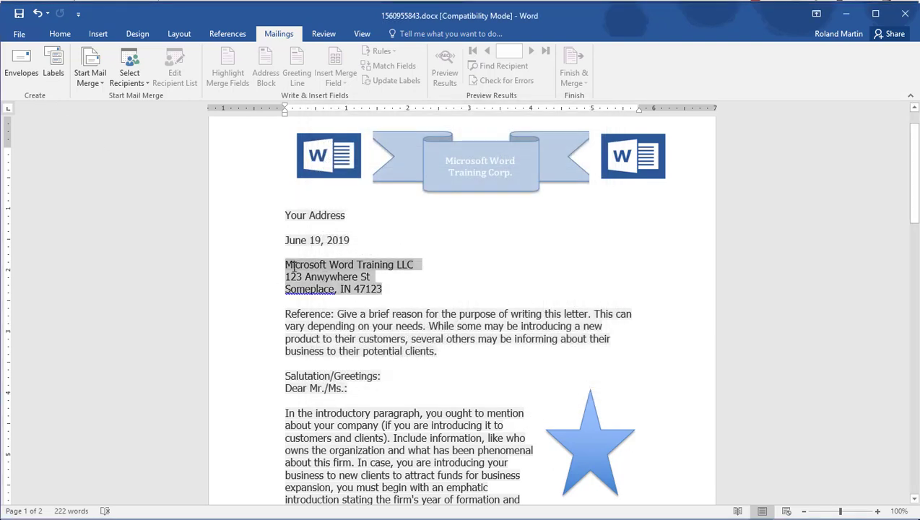
{"action": "left_click", "coordinate": [32, 52]}
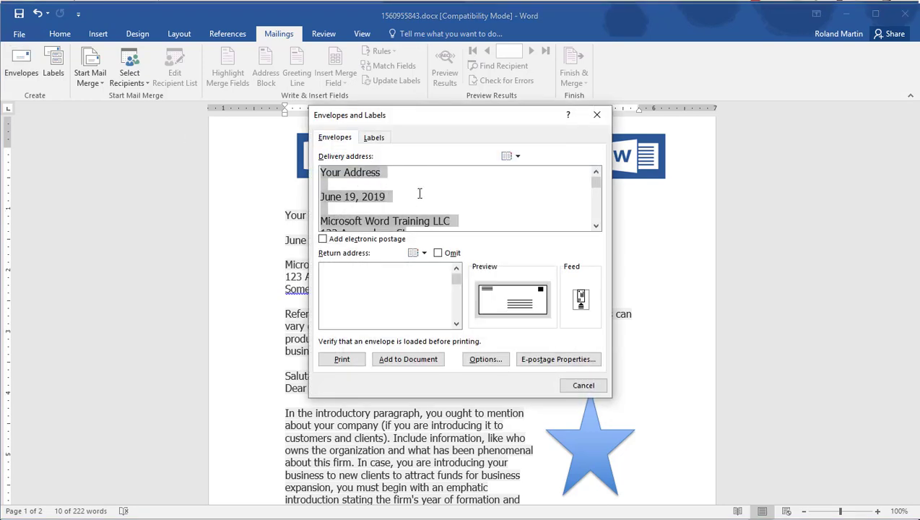
Remove the "Your Address" line and the blank line after it from the envelope's delivery address
{"action": "left_click", "coordinate": [381, 173]}
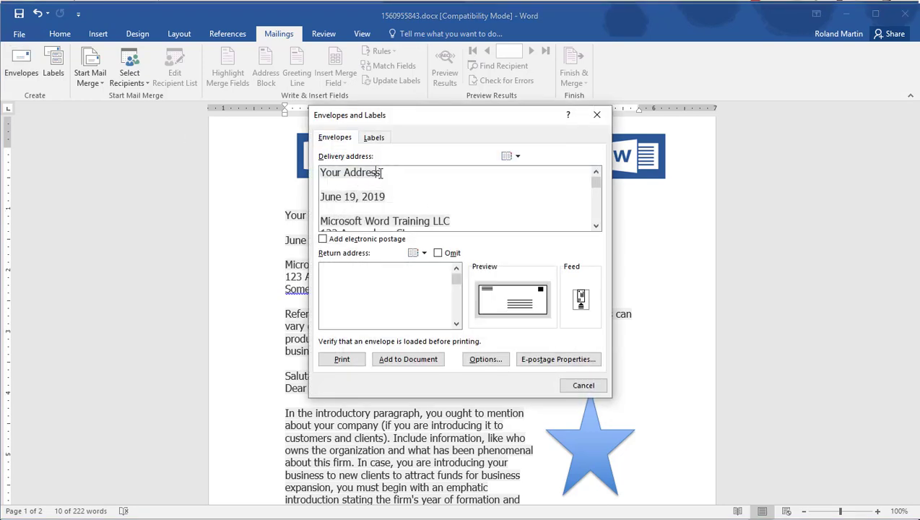
{"action": "left_click_drag", "start_coordinate": [381, 173], "coordinate": [305, 170]}
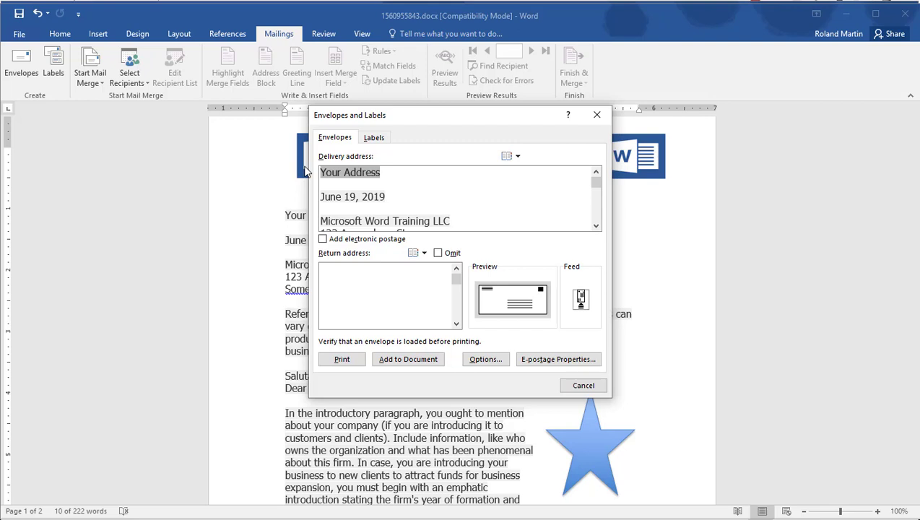
{"action": "key", "text": "Delete"}
{"action": "key", "text": "Delete"}
Remove the date and blank line from the delivery address, and move the envelope dialog aside to uncover the letter's address block
{"action": "left_click", "coordinate": [387, 173]}
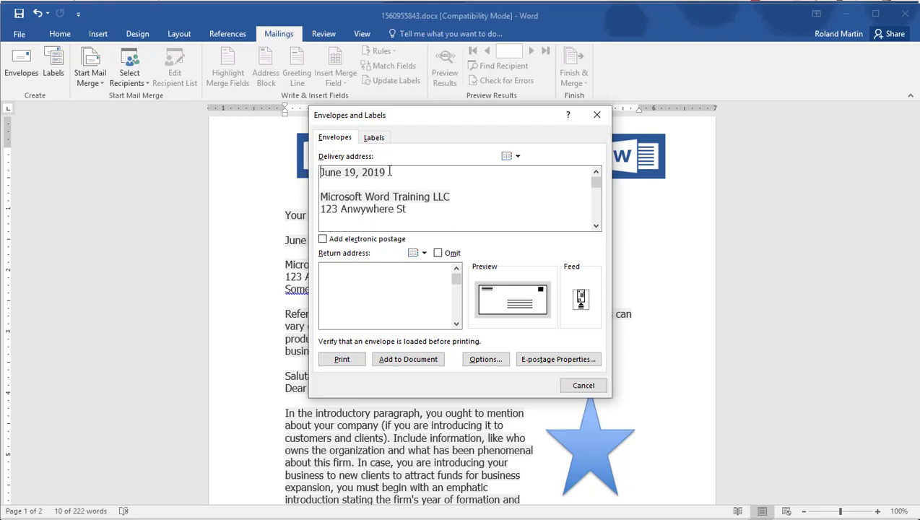
{"action": "left_click_drag", "start_coordinate": [386, 173], "coordinate": [339, 180]}
{"action": "left_click", "coordinate": [340, 179]}
{"action": "key", "text": "BackSpace"}
{"action": "key", "text": "Delete"}
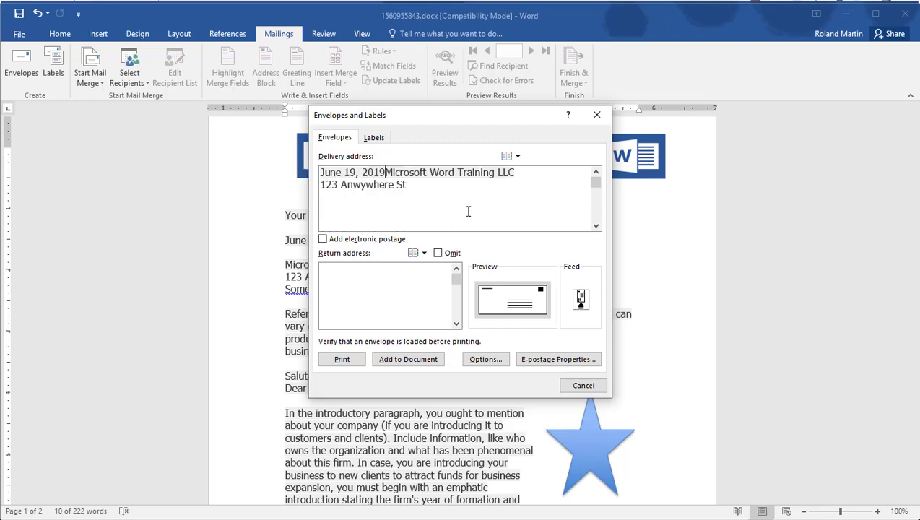
{"action": "key", "text": "BackSpace"}
{"action": "key", "text": "BackSpace"}
{"action": "key", "text": "BackSpace"}
{"action": "key", "text": "BackSpace"}
{"action": "key", "text": "BackSpace"}
{"action": "key", "text": "BackSpace"}
{"action": "key", "text": "BackSpace"}
{"action": "key", "text": "BackSpace"}
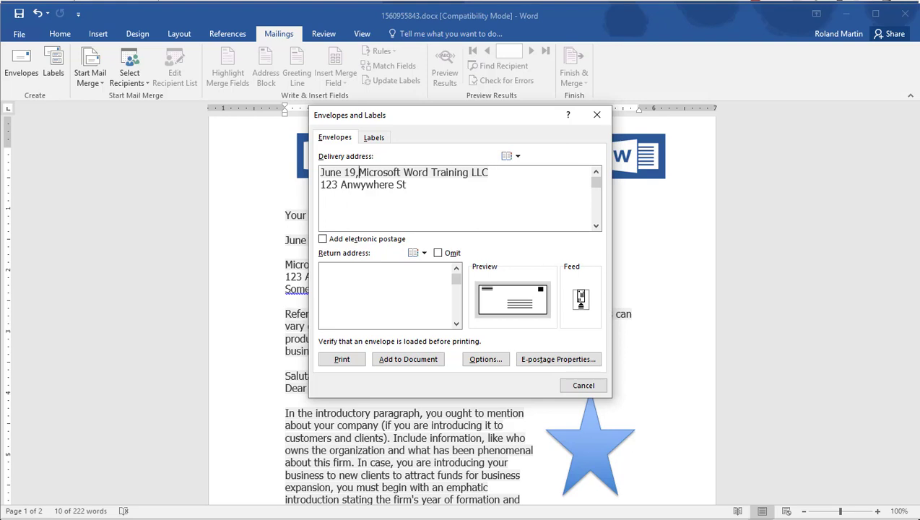
{"action": "key", "text": "BackSpace"}
{"action": "key", "text": "BackSpace"}
{"action": "key", "text": "BackSpace"}
{"action": "key", "text": "BackSpace"}
{"action": "key", "text": "BackSpace"}
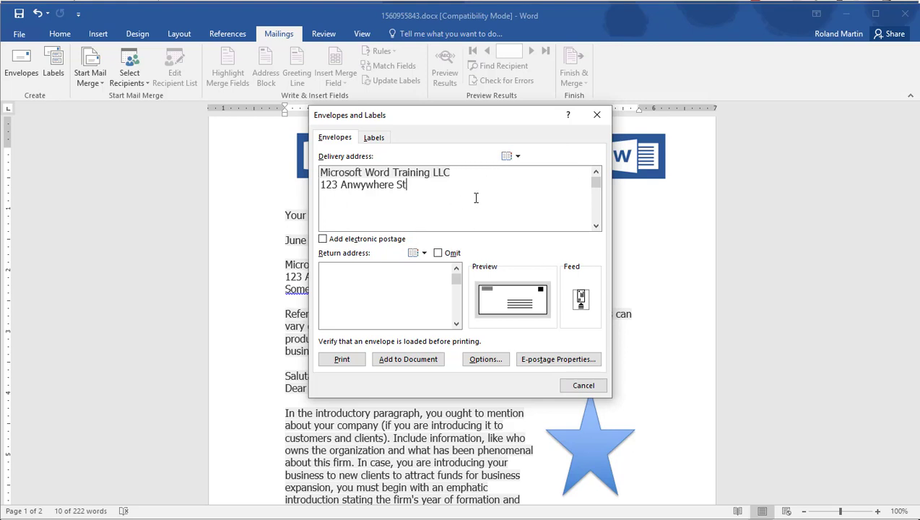
{"action": "left_click_drag", "start_coordinate": [449, 118], "coordinate": [615, 130]}
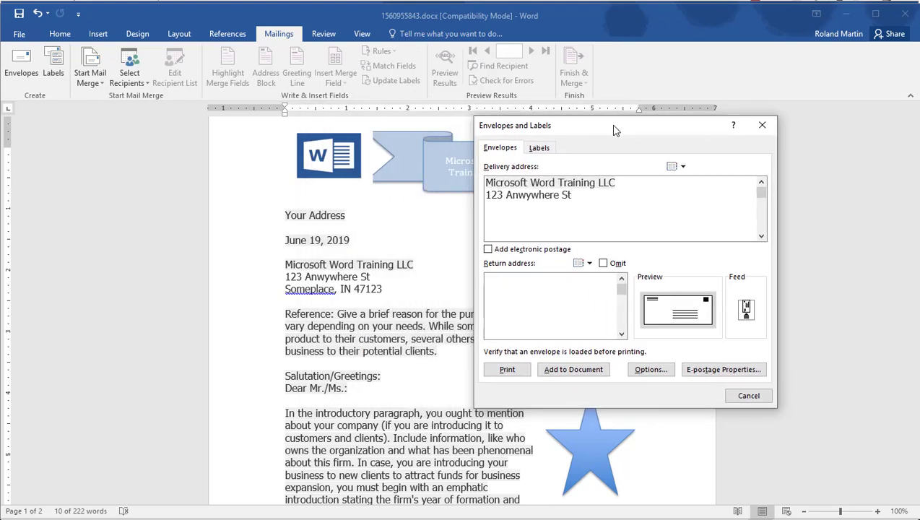
Restart the envelope from the selected address block and strip the "Your Address" and date lines, with their blank lines, from the delivery address
{"action": "left_click", "coordinate": [748, 396]}
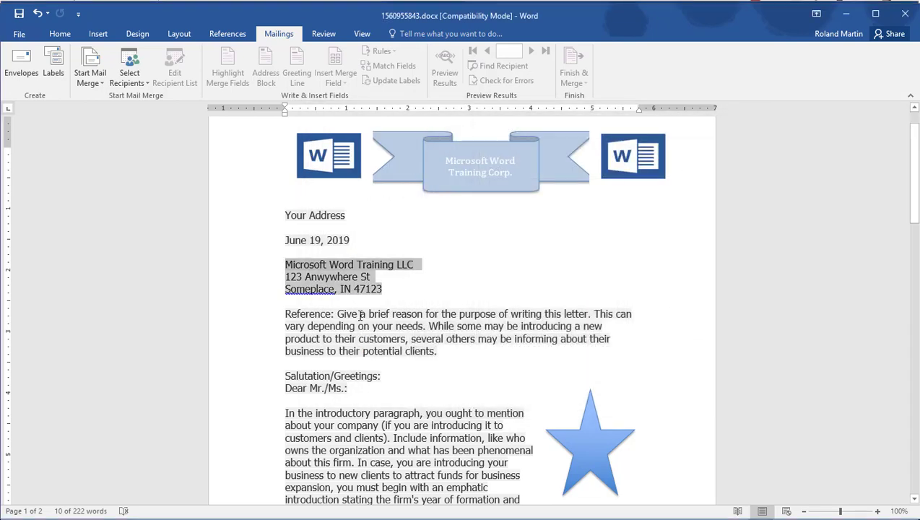
{"action": "right_click", "coordinate": [351, 280]}
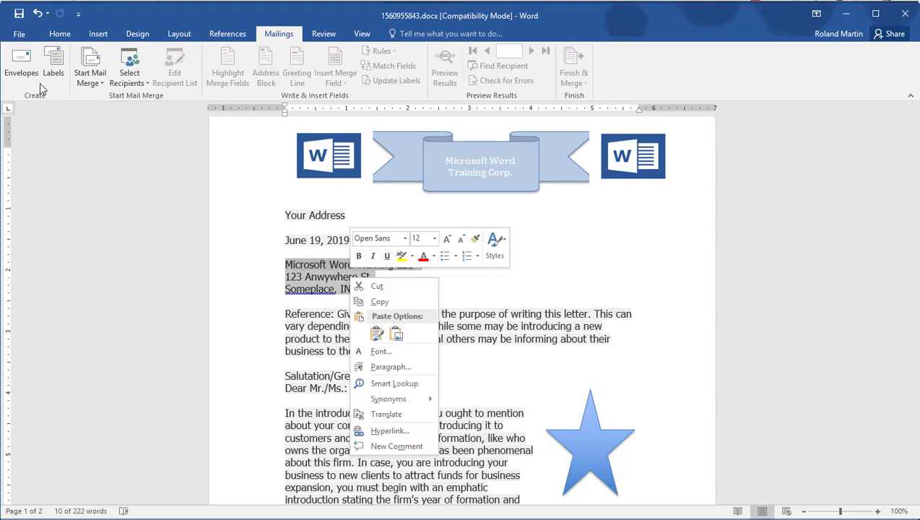
{"action": "left_click", "coordinate": [10, 59]}
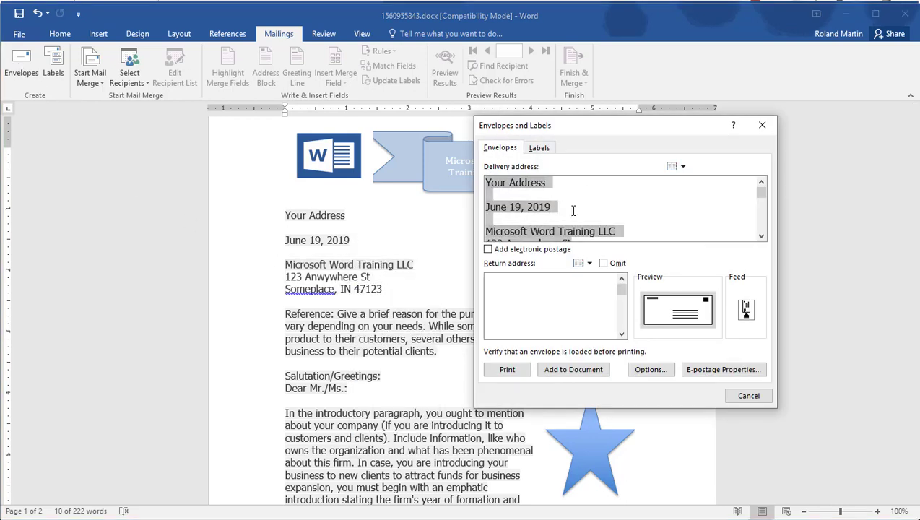
{"action": "left_click_drag", "start_coordinate": [556, 208], "coordinate": [499, 189]}
{"action": "key", "text": "BackSpace"}
{"action": "key", "text": "BackSpace"}
{"action": "key", "text": "BackSpace"}
{"action": "key", "text": "BackSpace"}
{"action": "key", "text": "BackSpace"}
{"action": "key", "text": "BackSpace"}
{"action": "key", "text": "BackSpace"}
{"action": "key", "text": "BackSpace"}
{"action": "key", "text": "BackSpace"}
{"action": "key", "text": "BackSpace"}
{"action": "key", "text": "BackSpace"}
{"action": "key", "text": "BackSpace"}
{"action": "key", "text": "BackSpace"}
{"action": "key", "text": "BackSpace"}
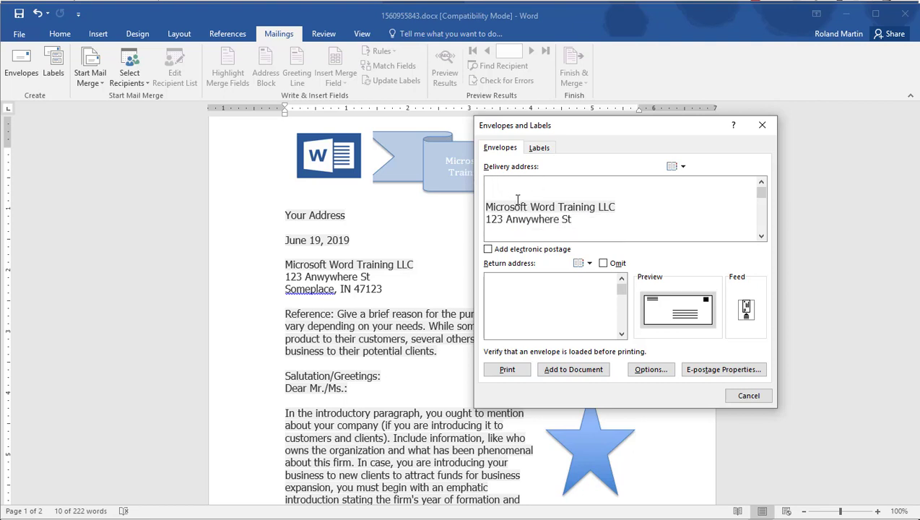
{"action": "key", "text": "Delete"}
{"action": "key", "text": "Delete"}
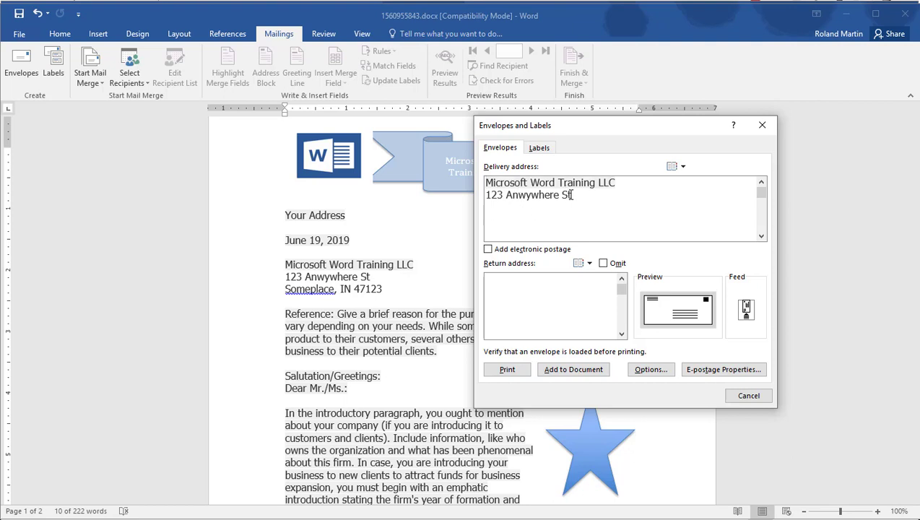
Add a city, state and ZIP code line to the delivery address, view the address as a label, and dismiss the envelope setup
{"action": "left_click", "coordinate": [572, 194]}
{"action": "key", "text": "Return"}
{"action": "type", "text": "Someplace, IN"}
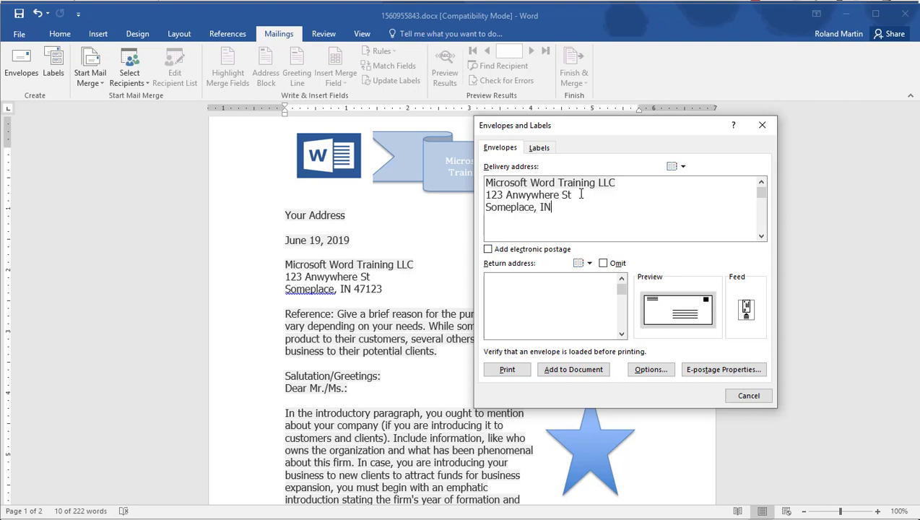
{"action": "type", "text": " 47123"}
{"action": "left_click", "coordinate": [541, 149]}
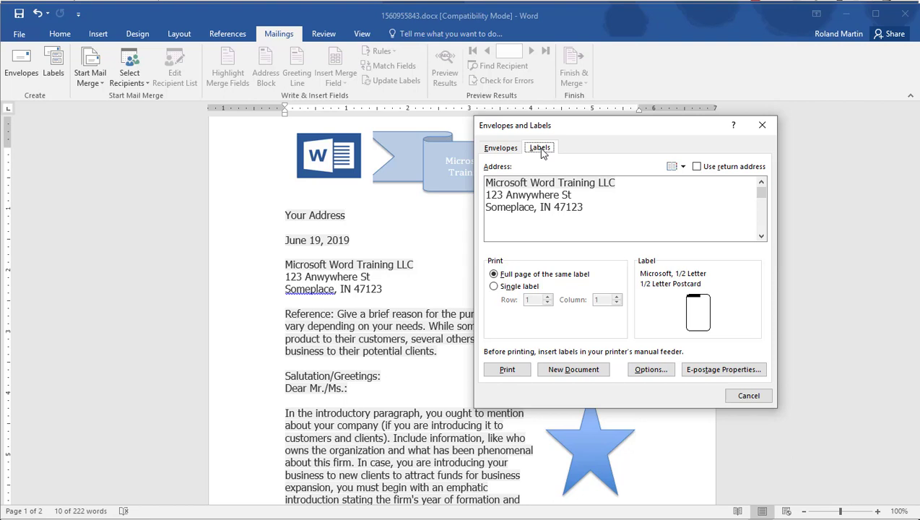
{"action": "key", "text": "Escape"}
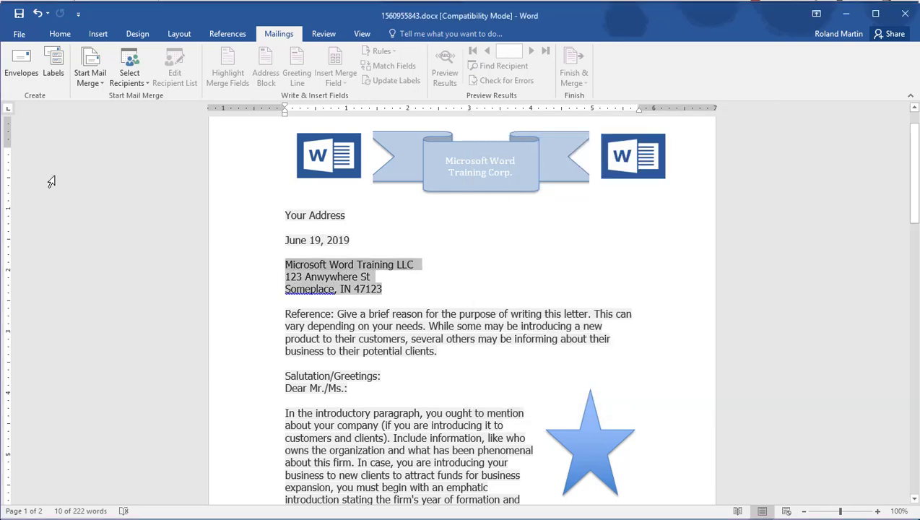
Start creating labels from the selected address block and choose Avery A4/A5 as the label vendor
{"action": "left_click", "coordinate": [52, 70]}
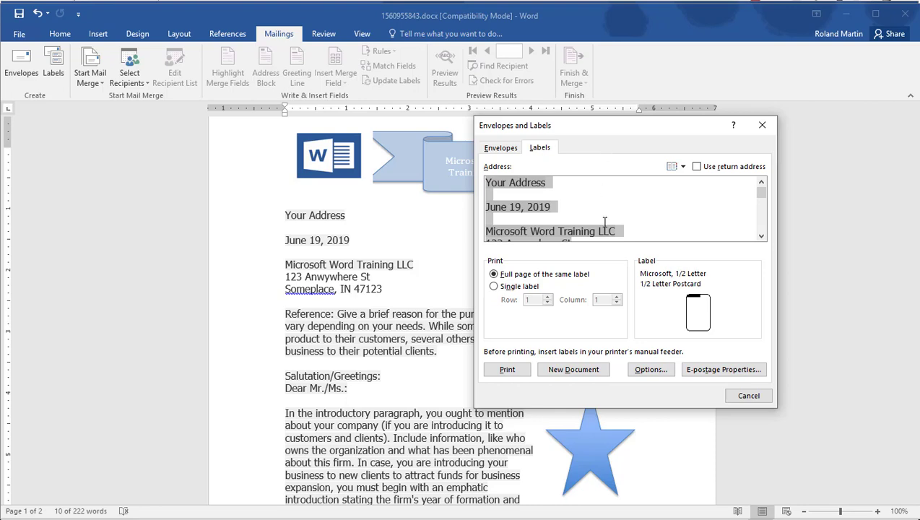
{"action": "left_click", "coordinate": [655, 370]}
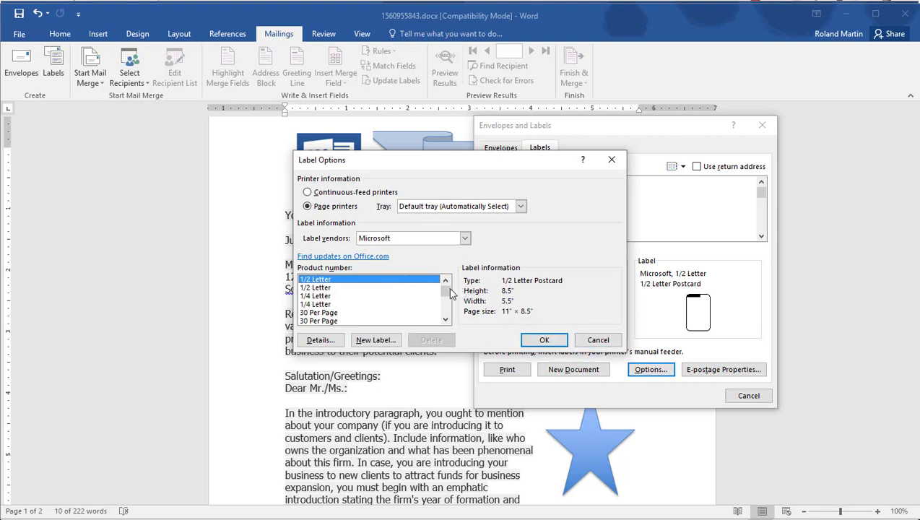
{"action": "left_click", "coordinate": [465, 239]}
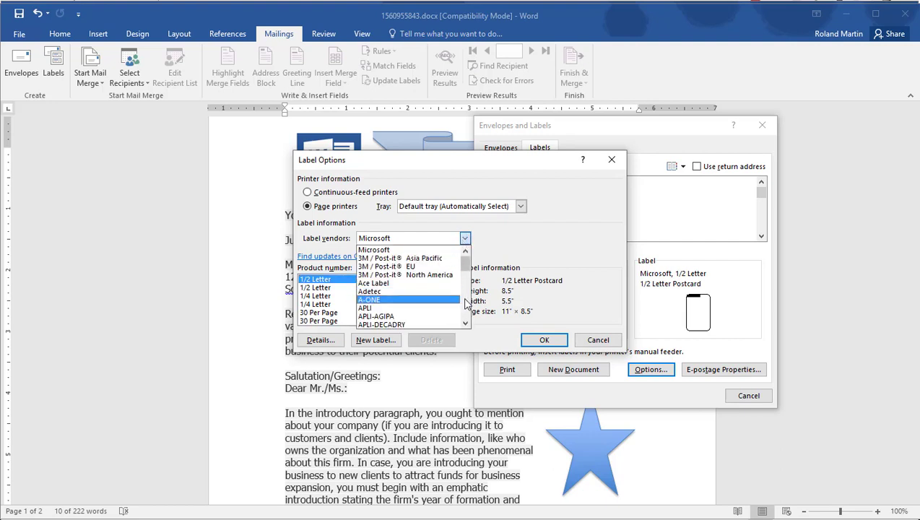
{"action": "scroll", "coordinate": [467, 304], "scroll_direction": "down", "scroll_amount": 8}
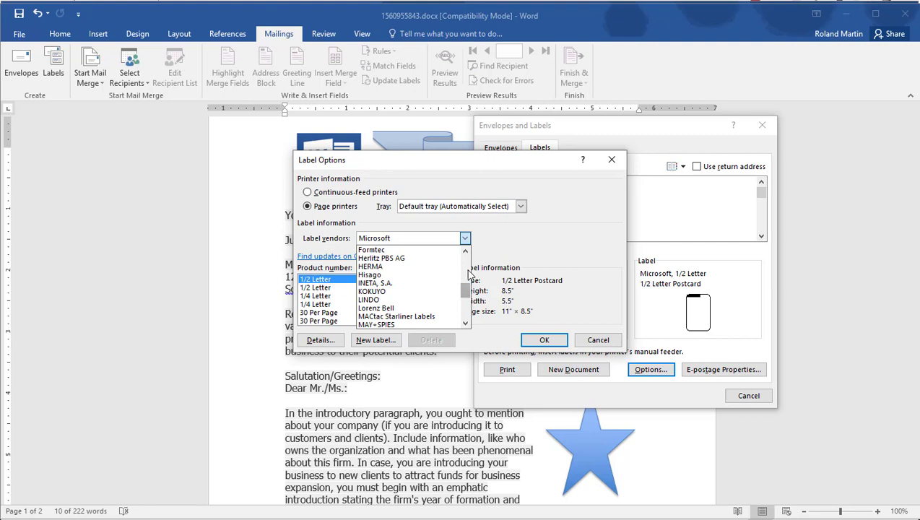
{"action": "scroll", "coordinate": [468, 273], "scroll_direction": "up", "scroll_amount": 3}
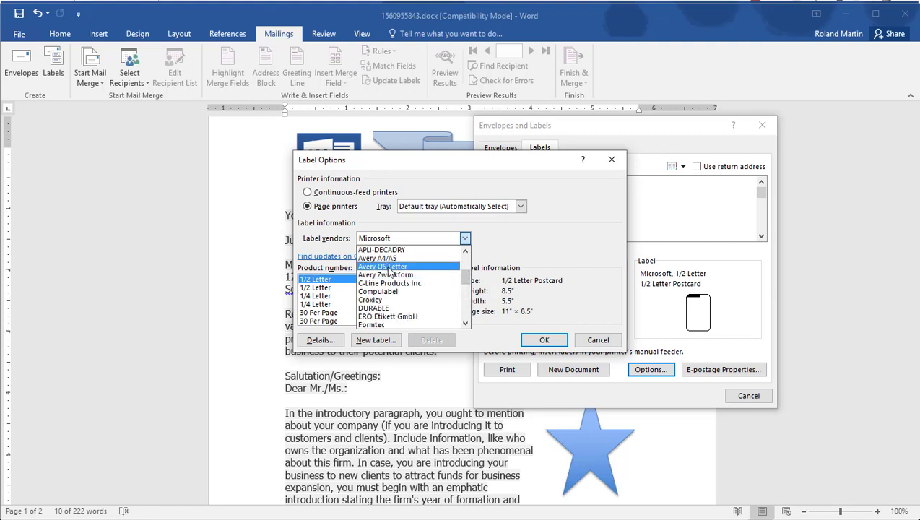
{"action": "left_click", "coordinate": [465, 253]}
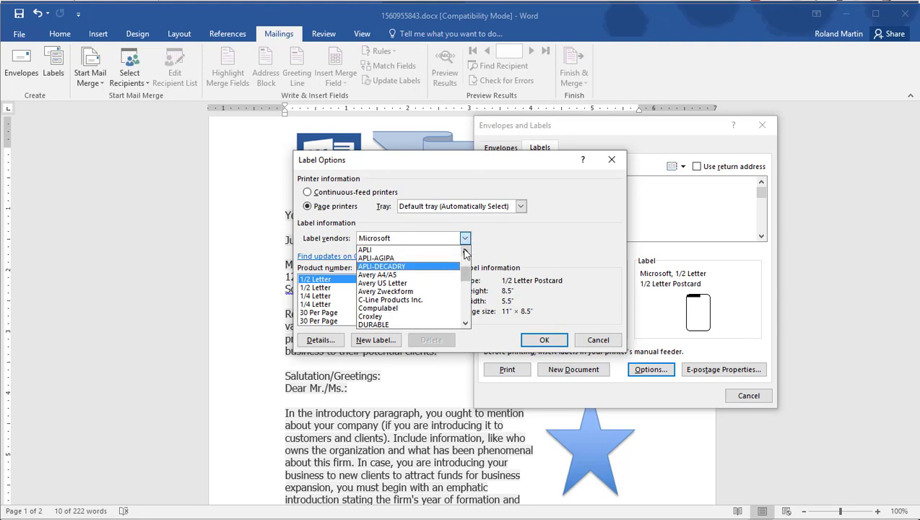
{"action": "left_click", "coordinate": [388, 278]}
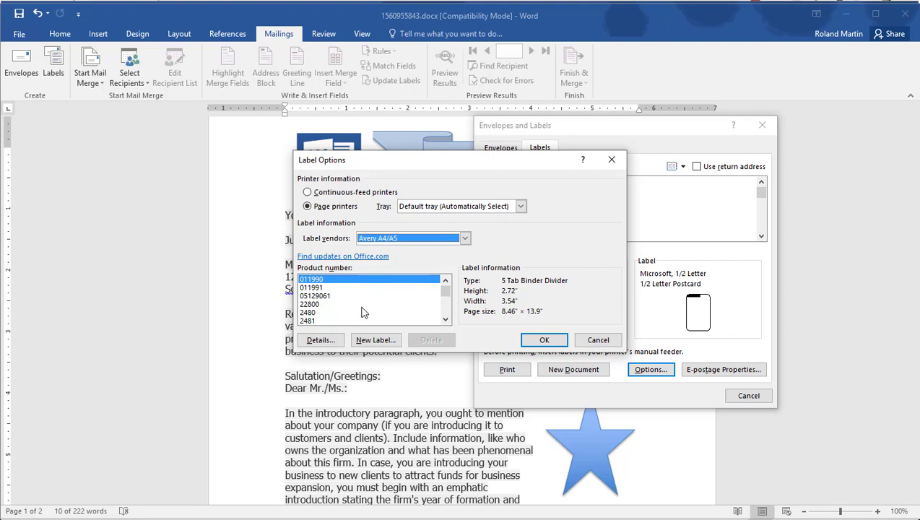
Try Avery product number 2571 and switch the label selection to L7431
{"action": "left_click", "coordinate": [447, 315]}
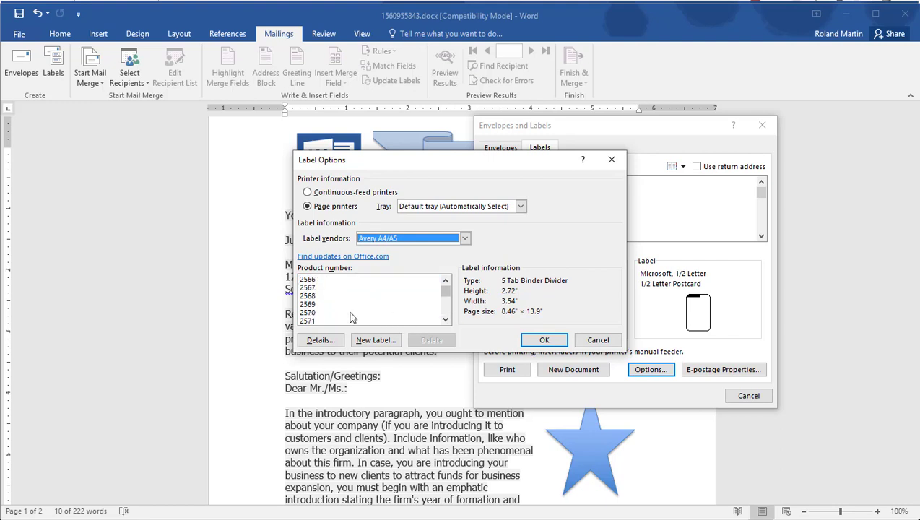
{"action": "left_click", "coordinate": [310, 321]}
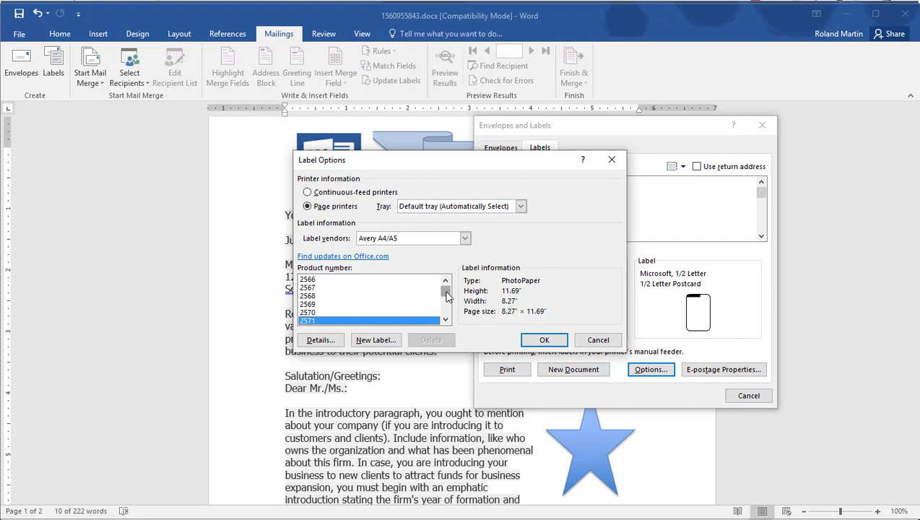
{"action": "left_click_drag", "start_coordinate": [446, 292], "coordinate": [445, 309]}
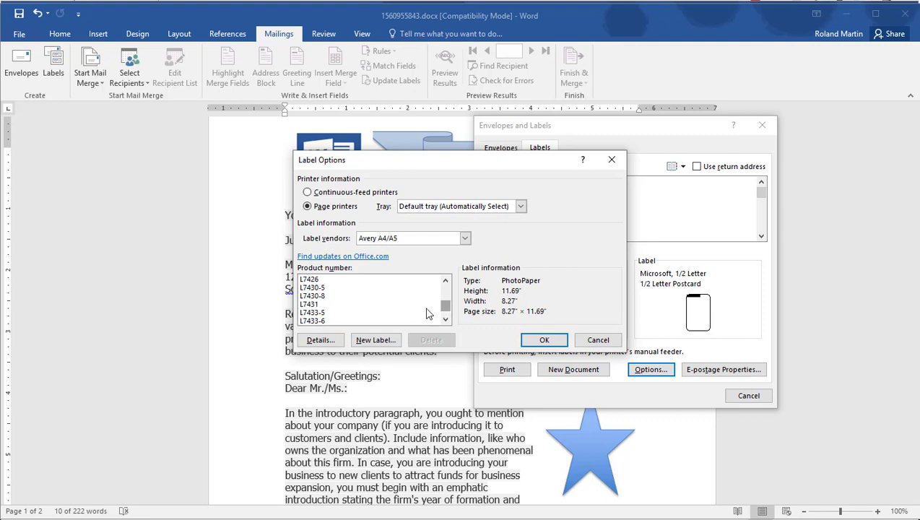
{"action": "left_click", "coordinate": [312, 304]}
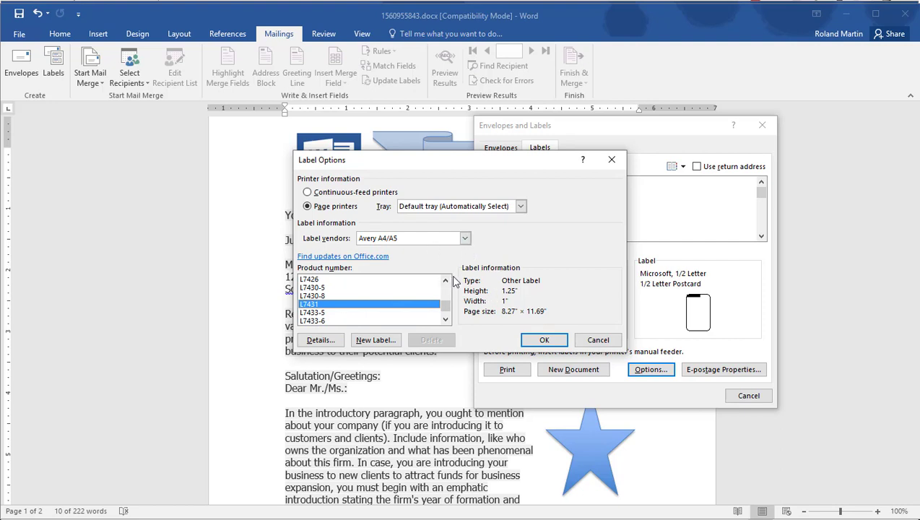
Examine the remaining product numbers and the dimensions offered for a new custom label, and cancel the label setup
{"action": "scroll", "coordinate": [444, 315], "scroll_direction": "down", "scroll_amount": 3}
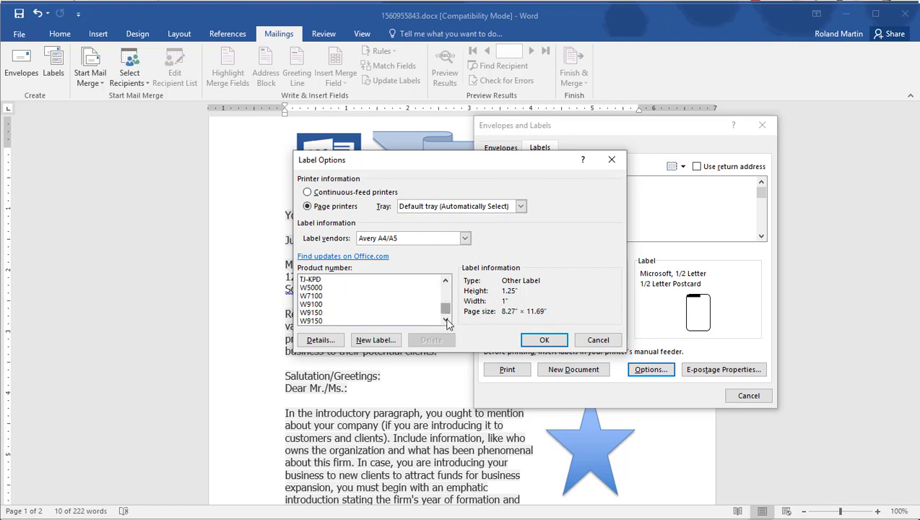
{"action": "left_click", "coordinate": [391, 342]}
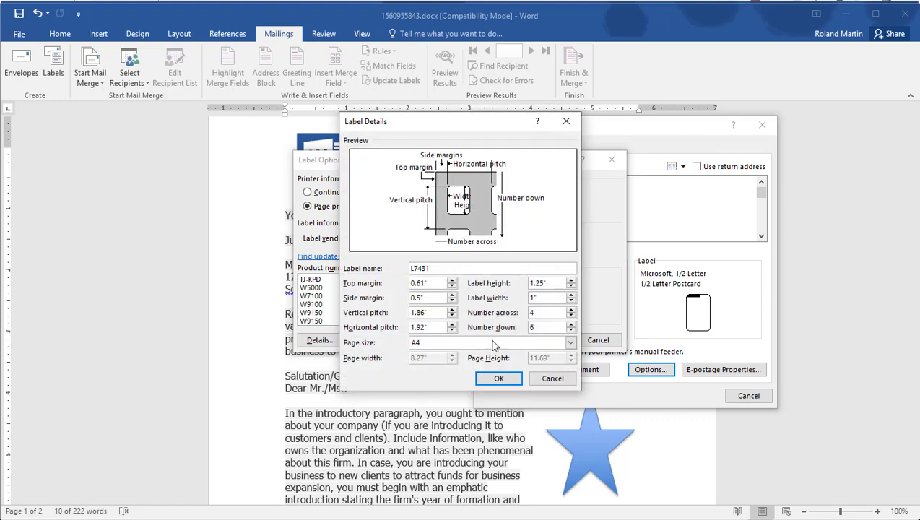
{"action": "left_click", "coordinate": [551, 381]}
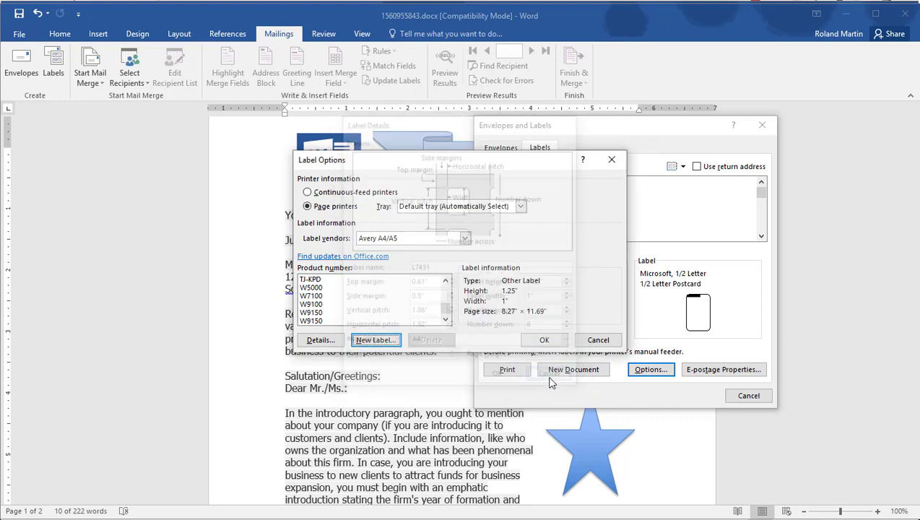
{"action": "left_click", "coordinate": [589, 339]}
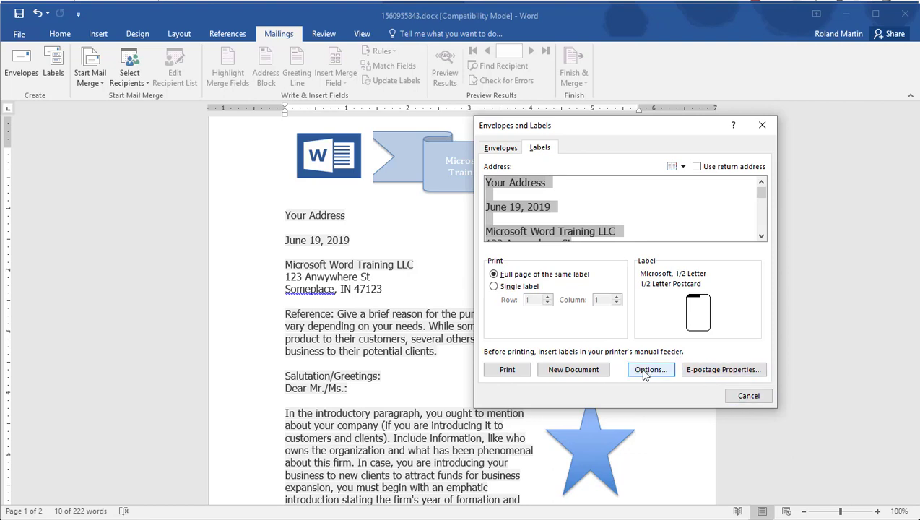
{"action": "left_click", "coordinate": [740, 396]}
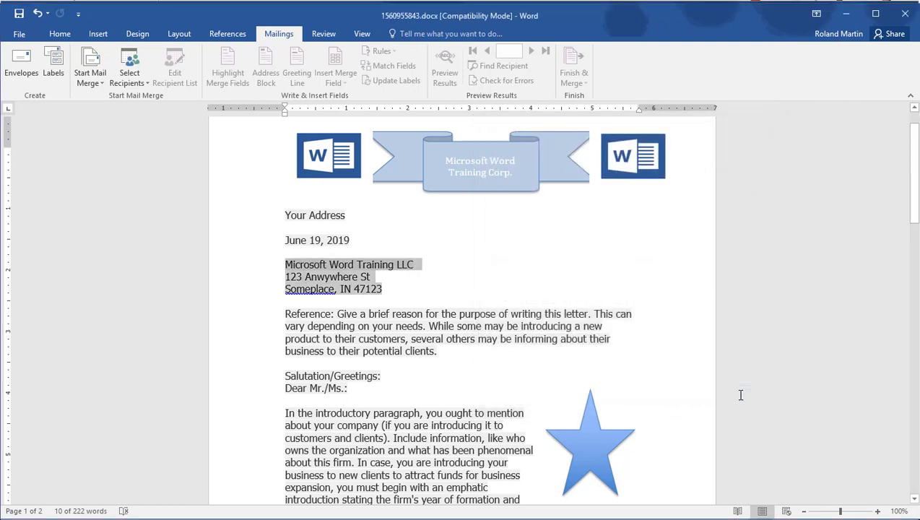